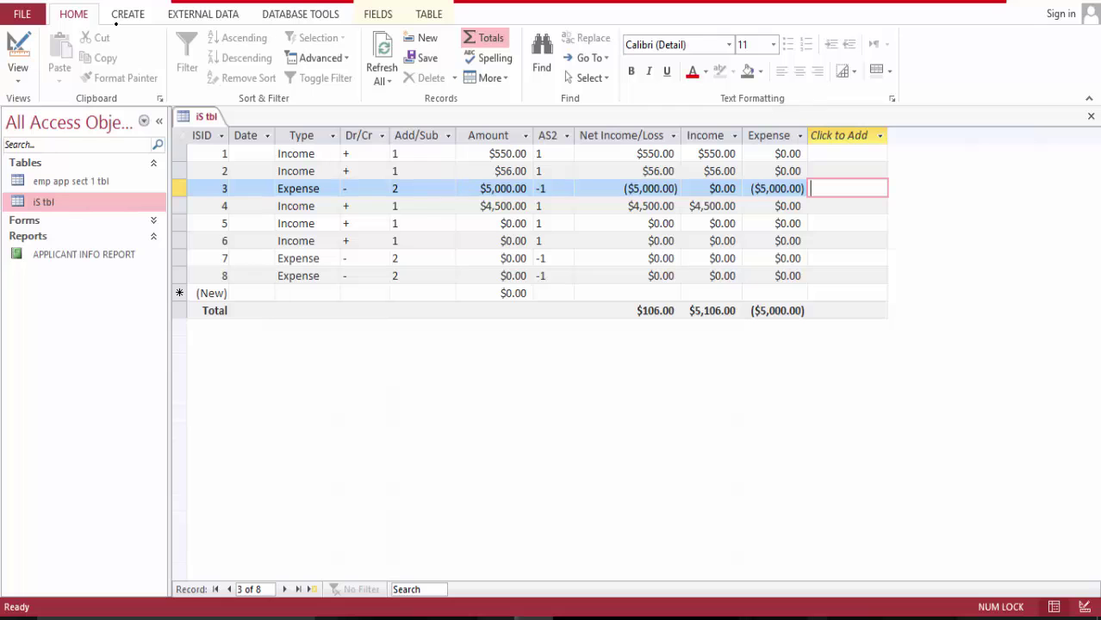
# Create a blank desktop database named Comprehensive Income Statement, saving the layout changes to the open iS tbl table.
pyautogui.click(17, 43)
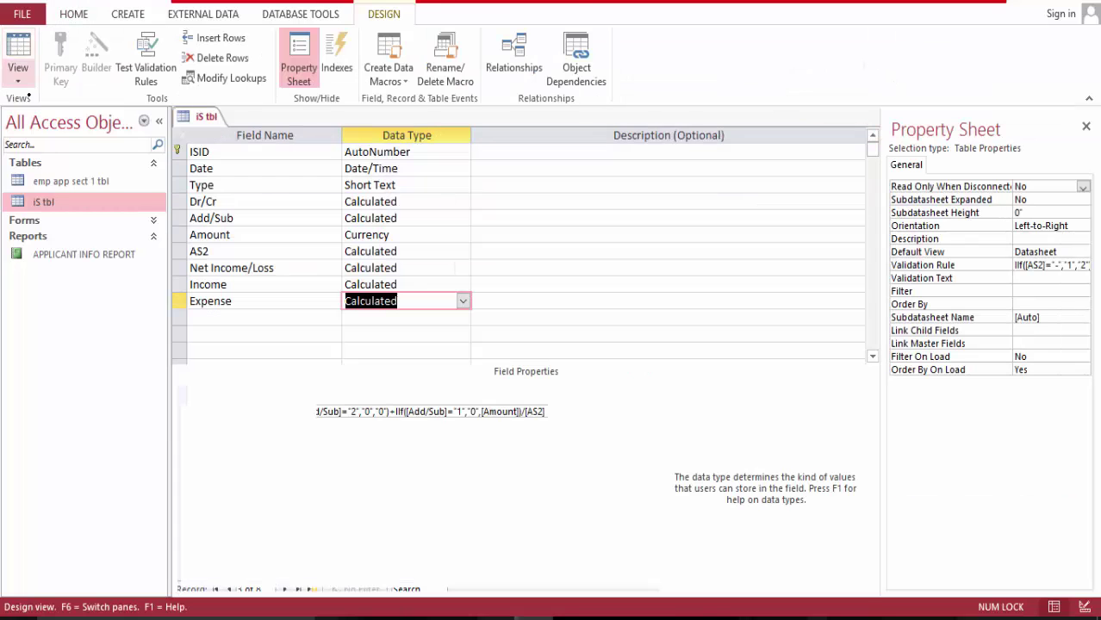
pyautogui.click(32, 15)
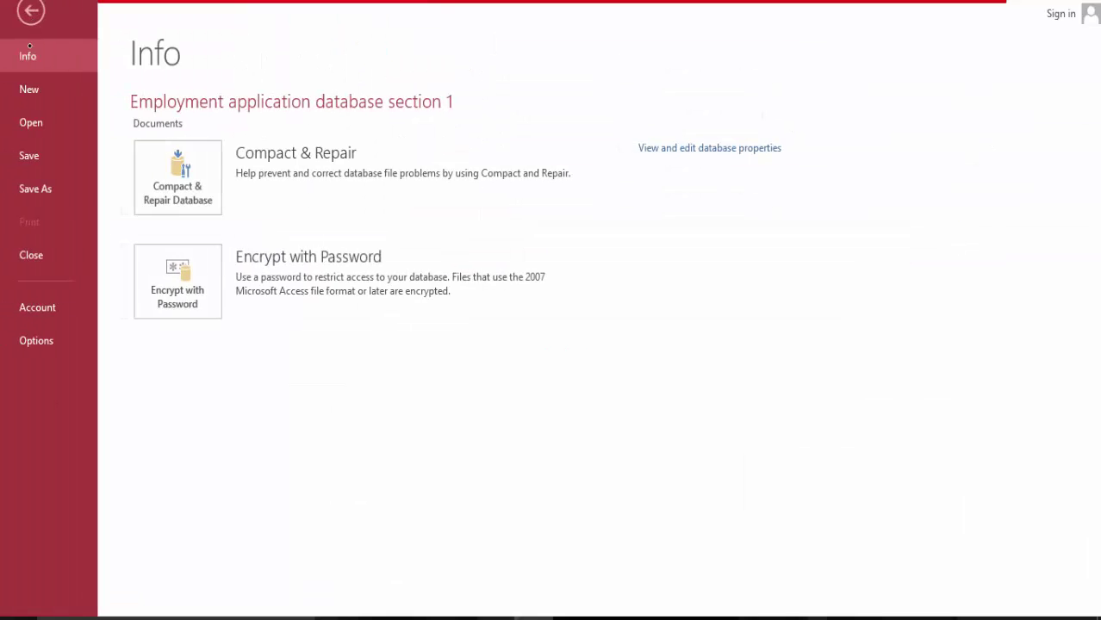
pyautogui.click(91, 90)
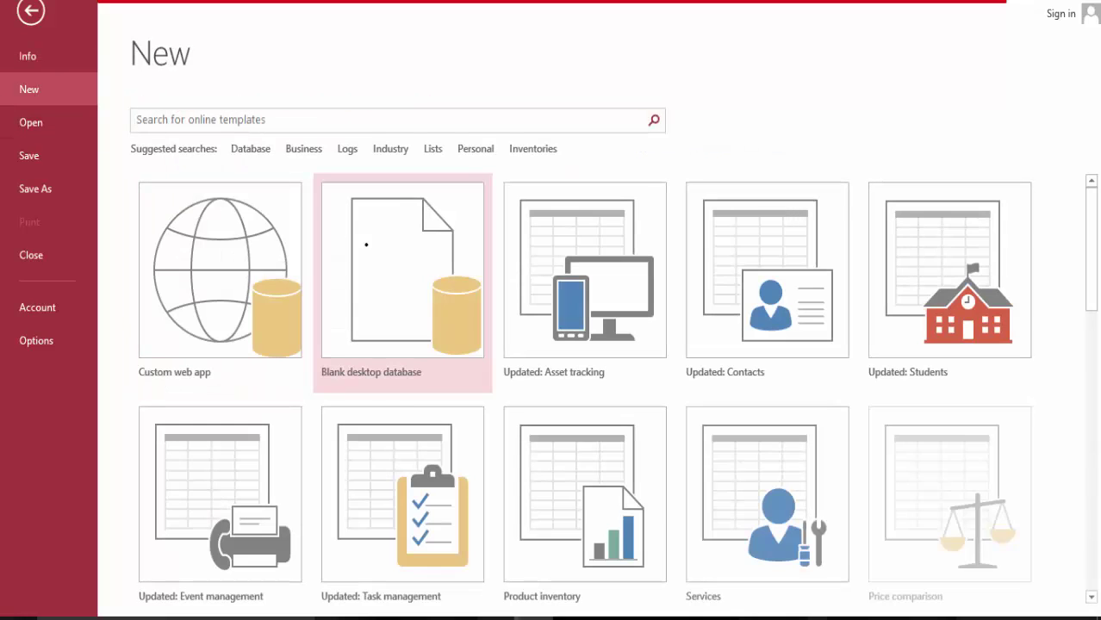
pyautogui.click(365, 258)
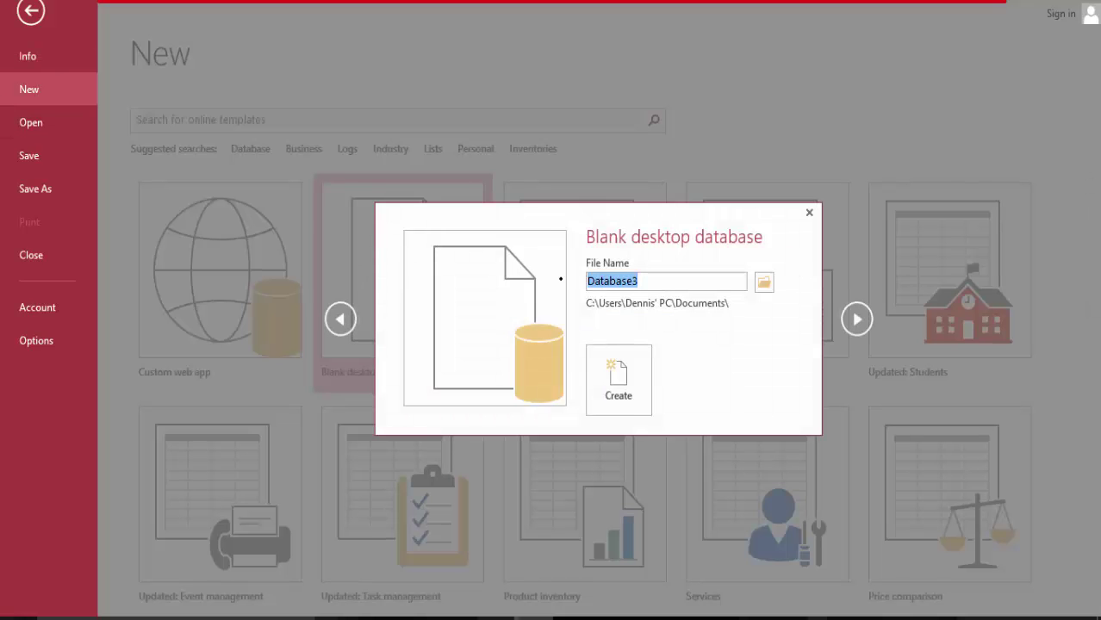
pyautogui.write('C')
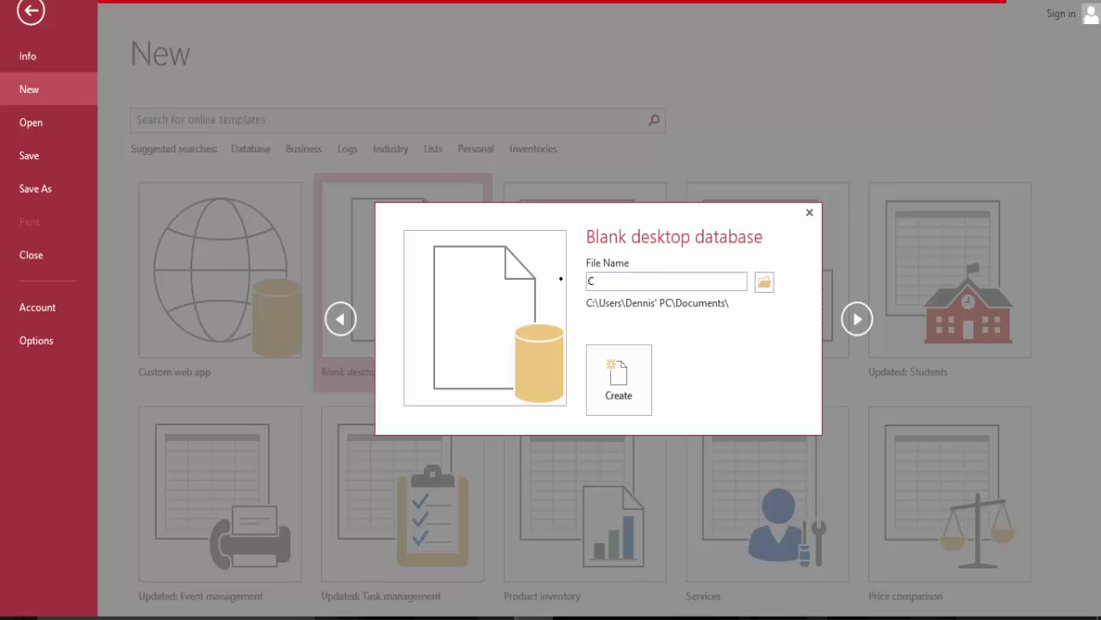
pyautogui.write('omprehensiven')
pyautogui.press('BackSpace')
pyautogui.write('Income S')
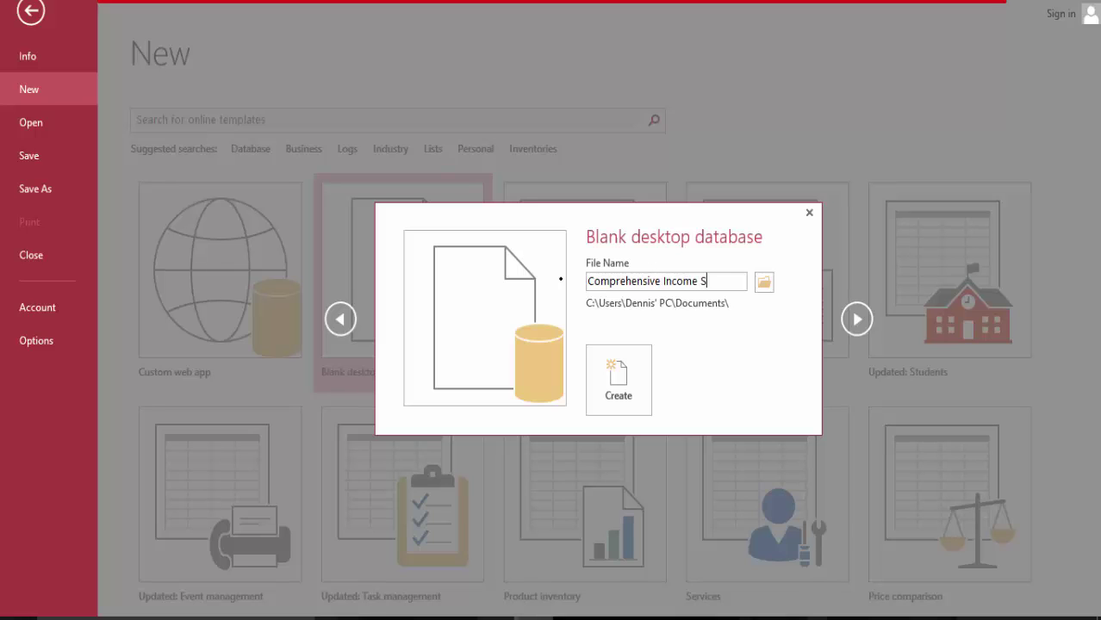
pyautogui.write('tatement')
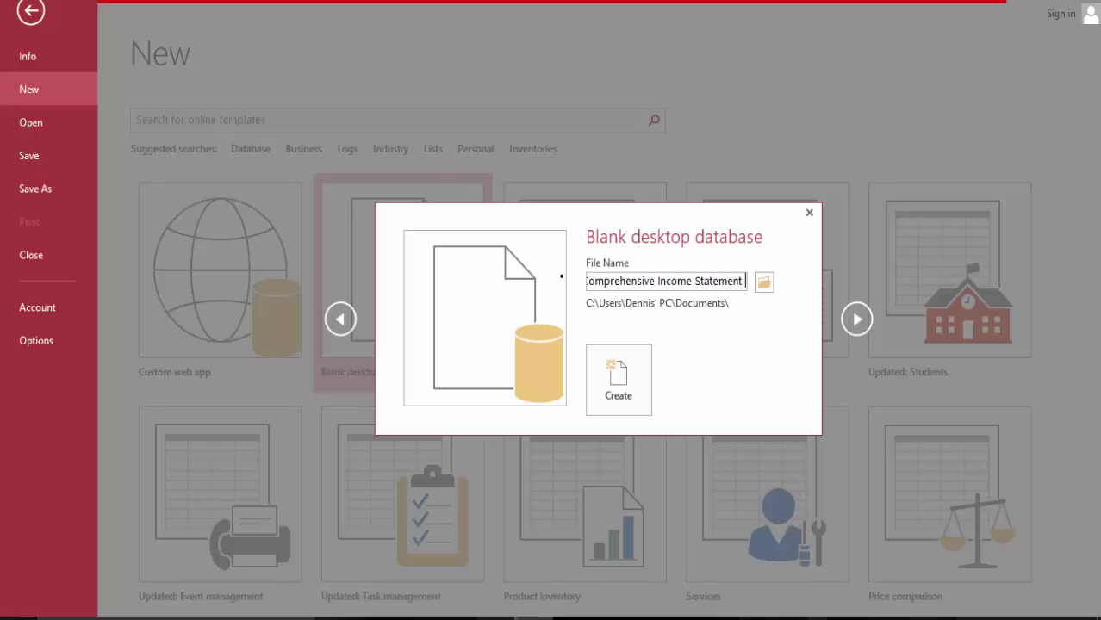
pyautogui.press('Return')
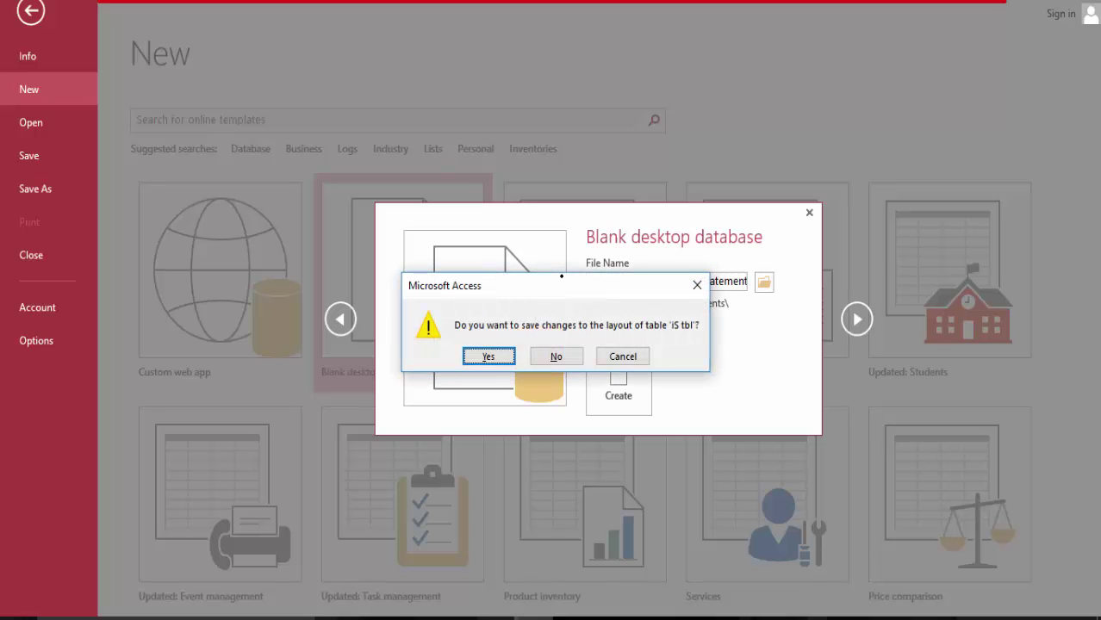
pyautogui.press('Return')
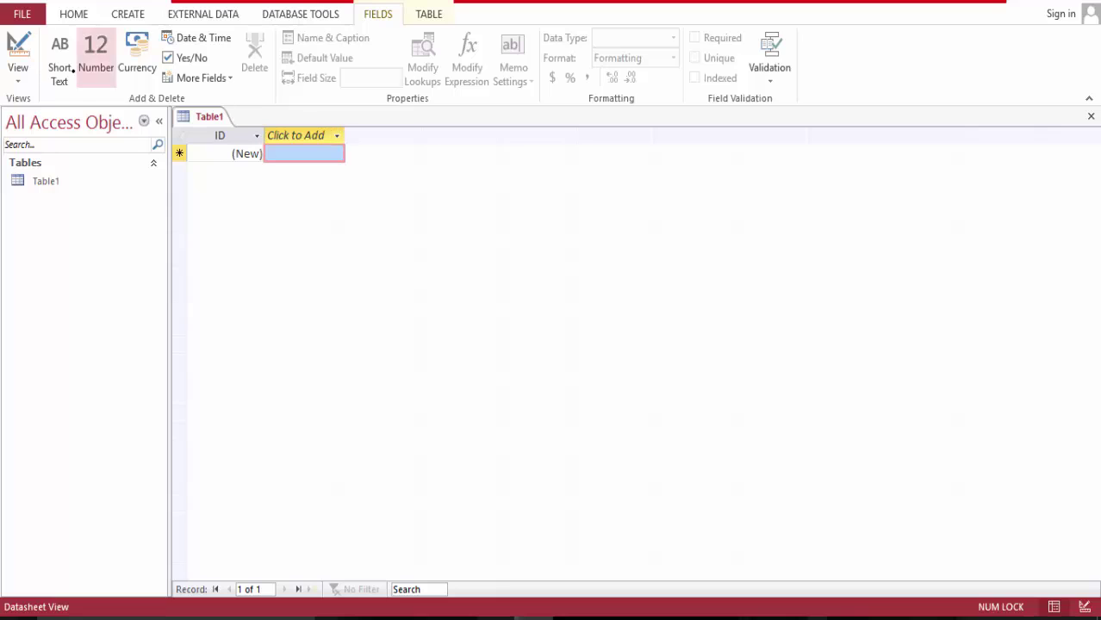
# Switch the new table to Design View, saving it under the name Income statement log tbl.
pyautogui.click(13, 43)
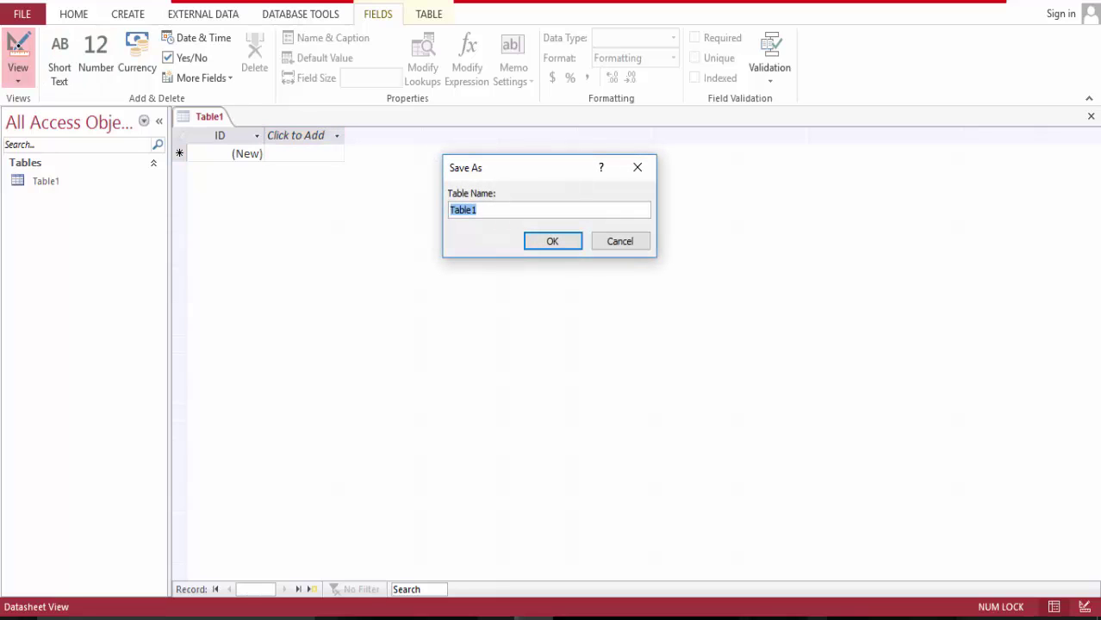
pyautogui.write('Income statement l')
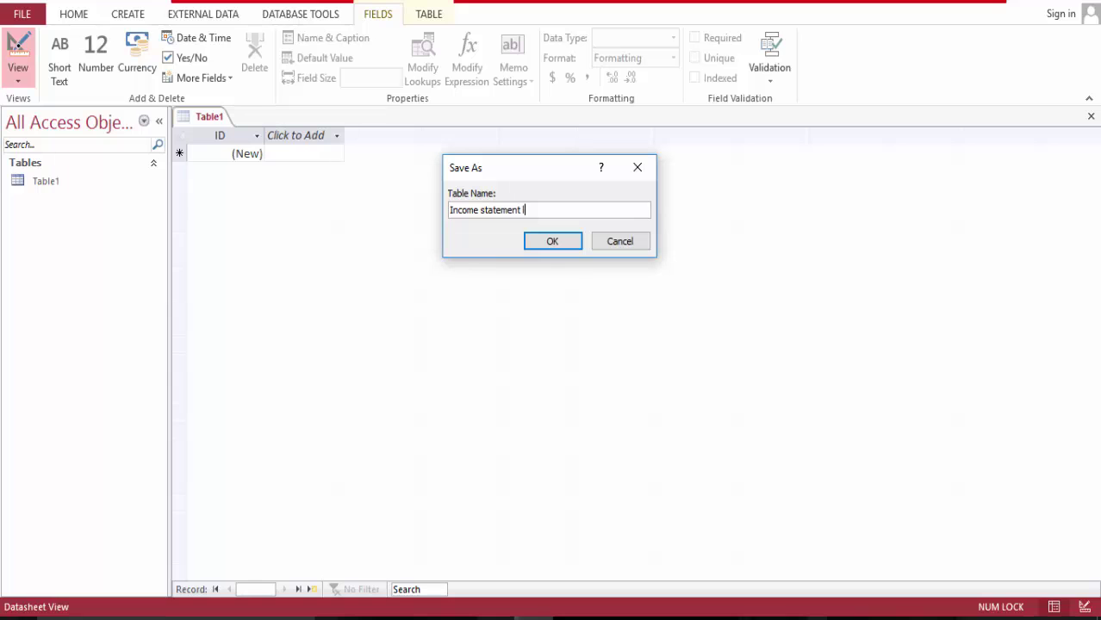
pyautogui.write('og 01')
pyautogui.press('Return')
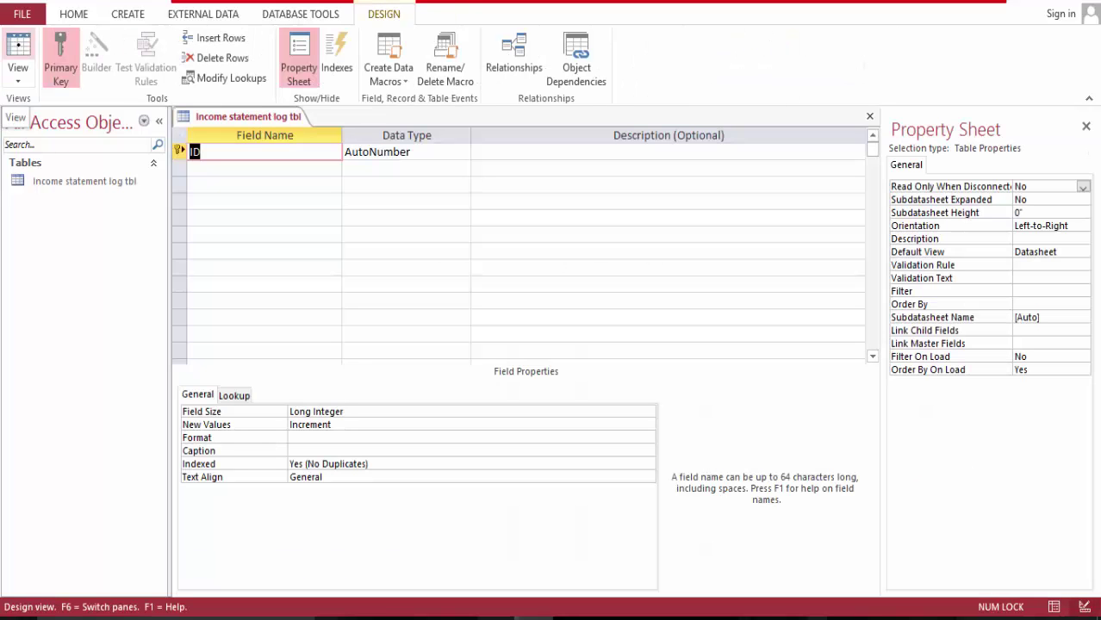
# Rename the AutoNumber primary key field to Transaction ID.
pyautogui.click(264, 168)
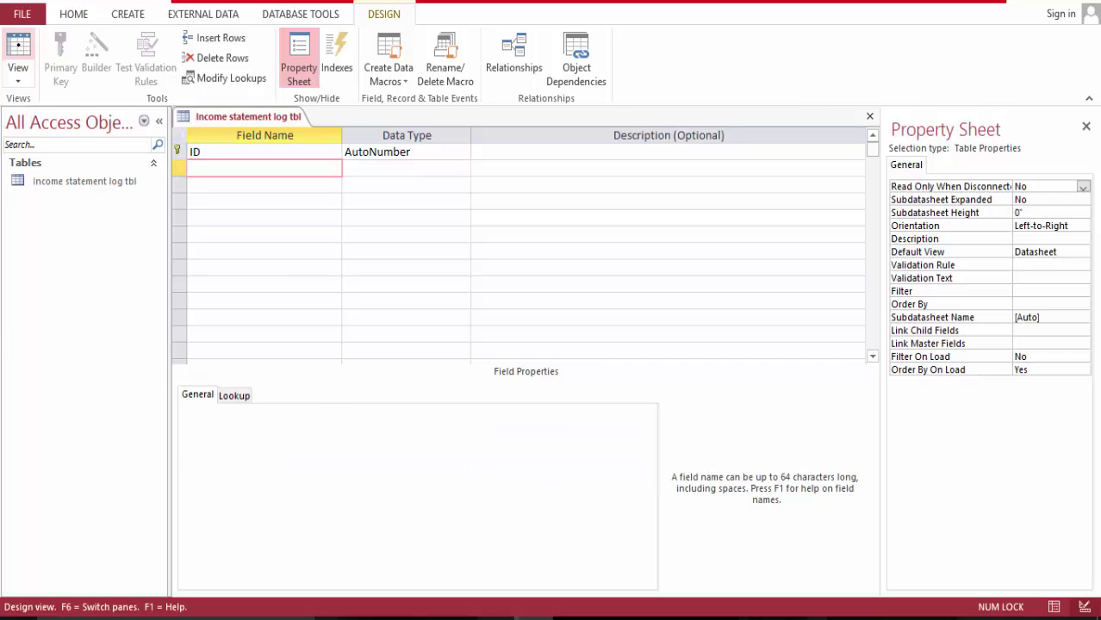
pyautogui.press('Up')
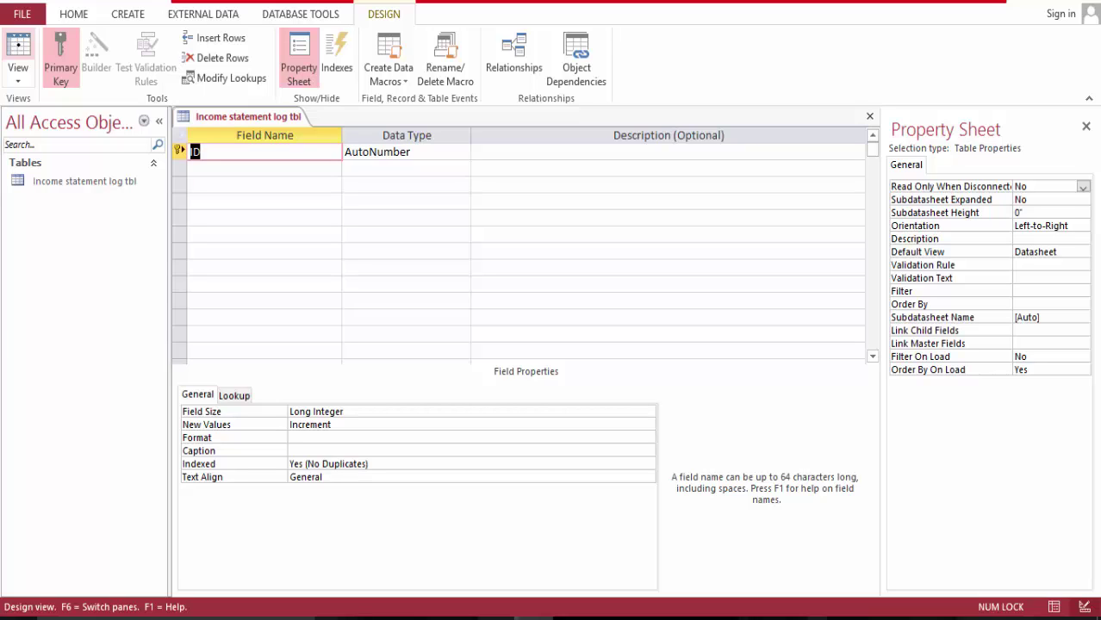
pyautogui.write('Tra')
pyautogui.press('BackSpace')
pyautogui.write('ansacggtio')
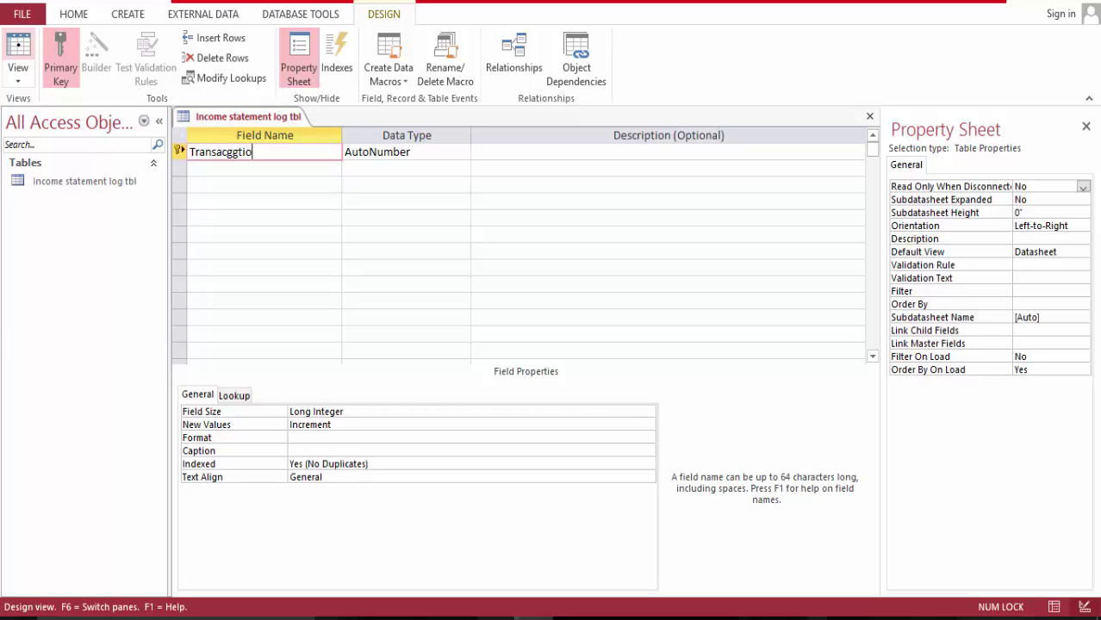
pyautogui.press('BackSpace')
pyautogui.press('BackSpace')
pyautogui.press('BackSpace')
pyautogui.press('BackSpace')
pyautogui.press('BackSpace')
pyautogui.write('tion ID')
# Add a field named Date below Transaction ID, accepting the reserved word and keeping the Short Text data type.
pyautogui.click(264, 169)
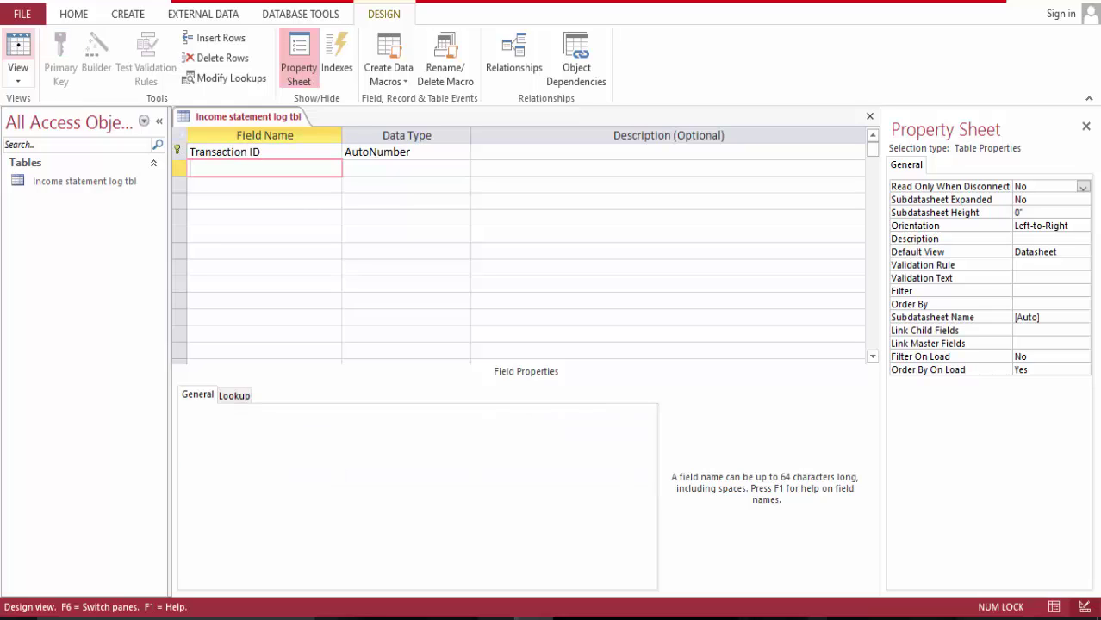
pyautogui.write('Date')
pyautogui.press('Tab')
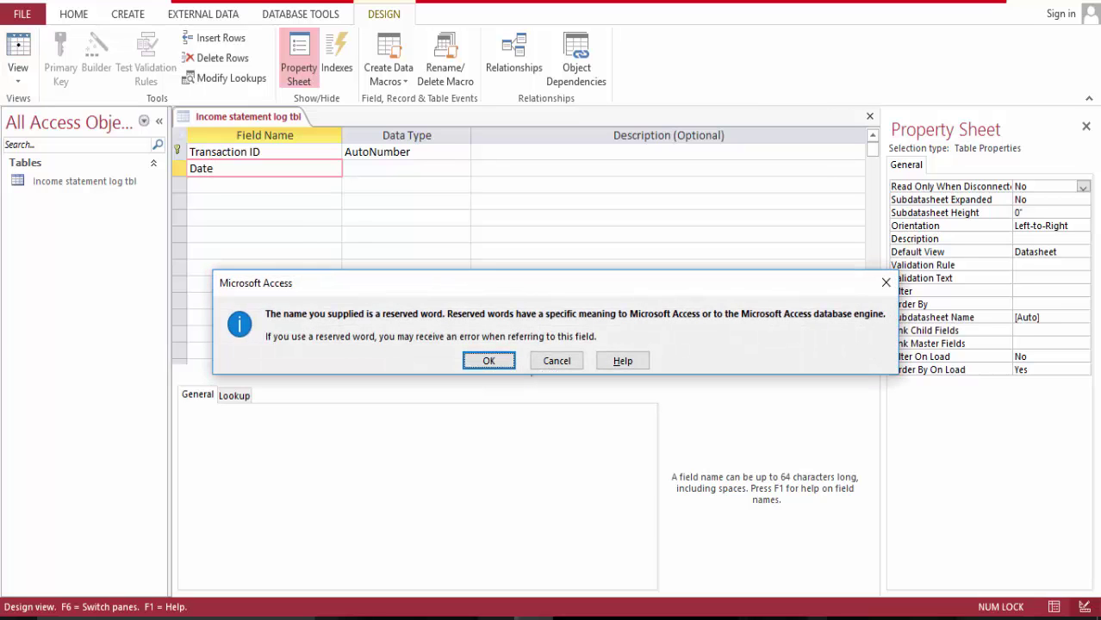
pyautogui.press('Return')
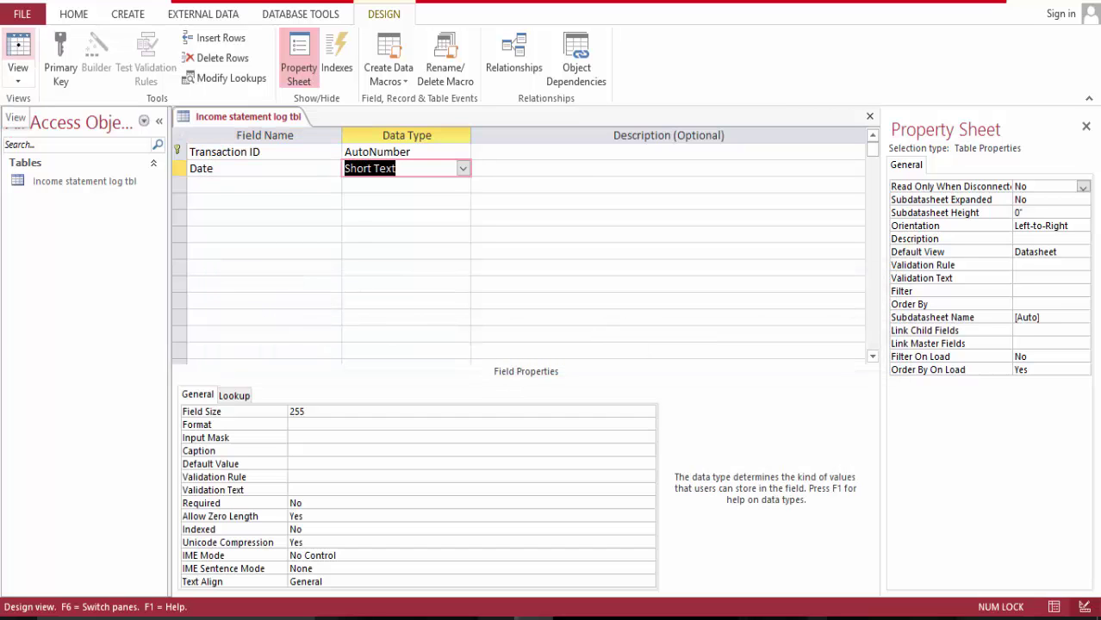
pyautogui.press('Tab')
pyautogui.press('Tab')
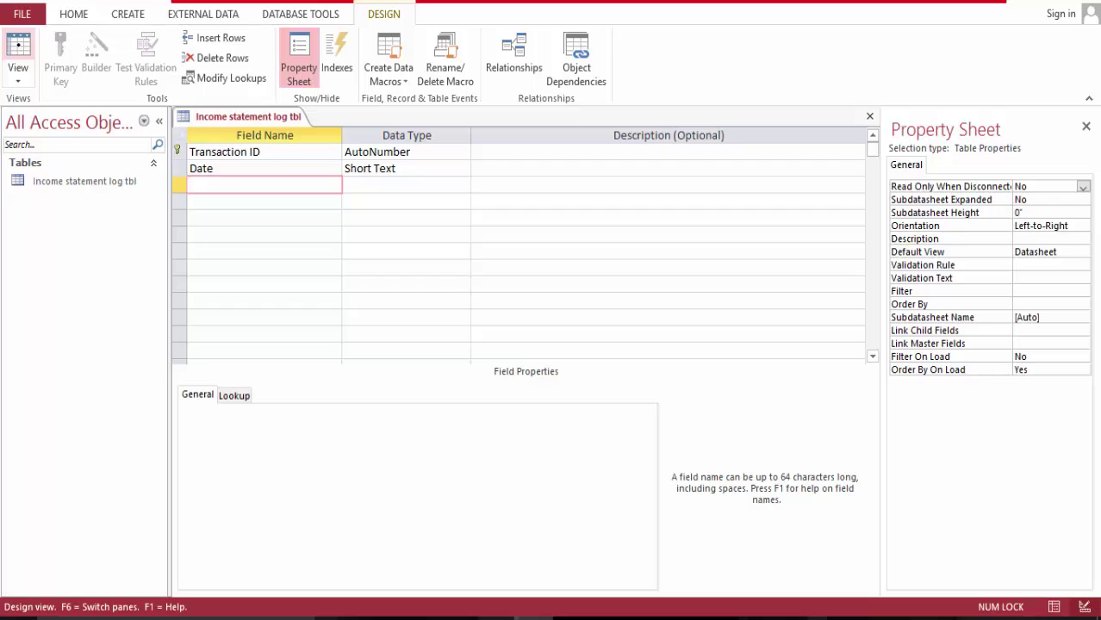
# Add two more fields named Type and Amount below the Date field.
pyautogui.write('Type')
pyautogui.press('Tab')
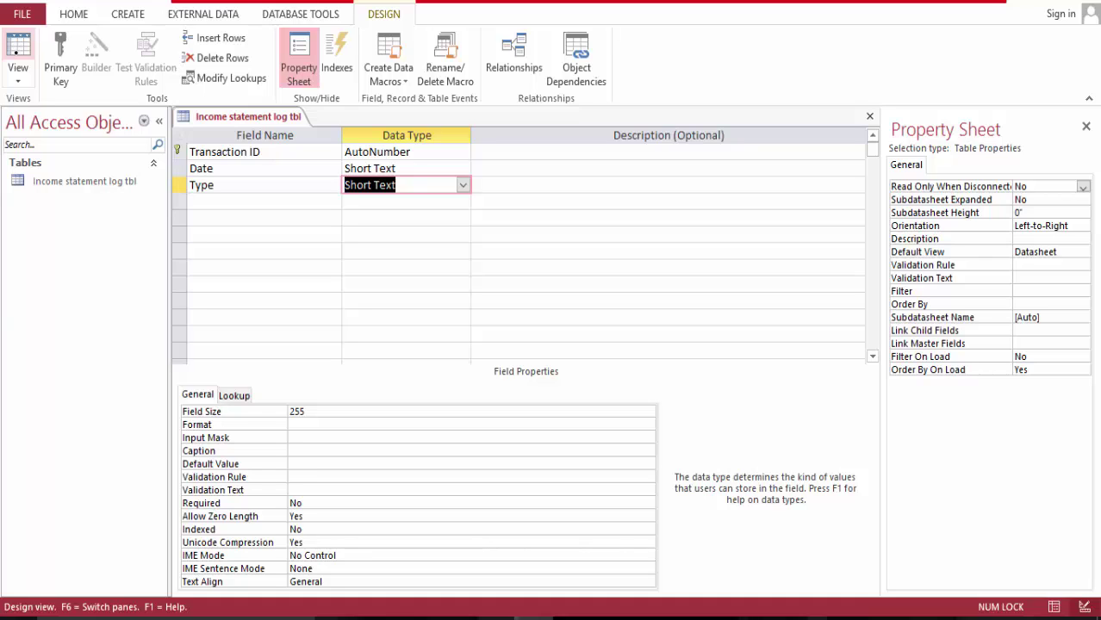
pyautogui.click(223, 206)
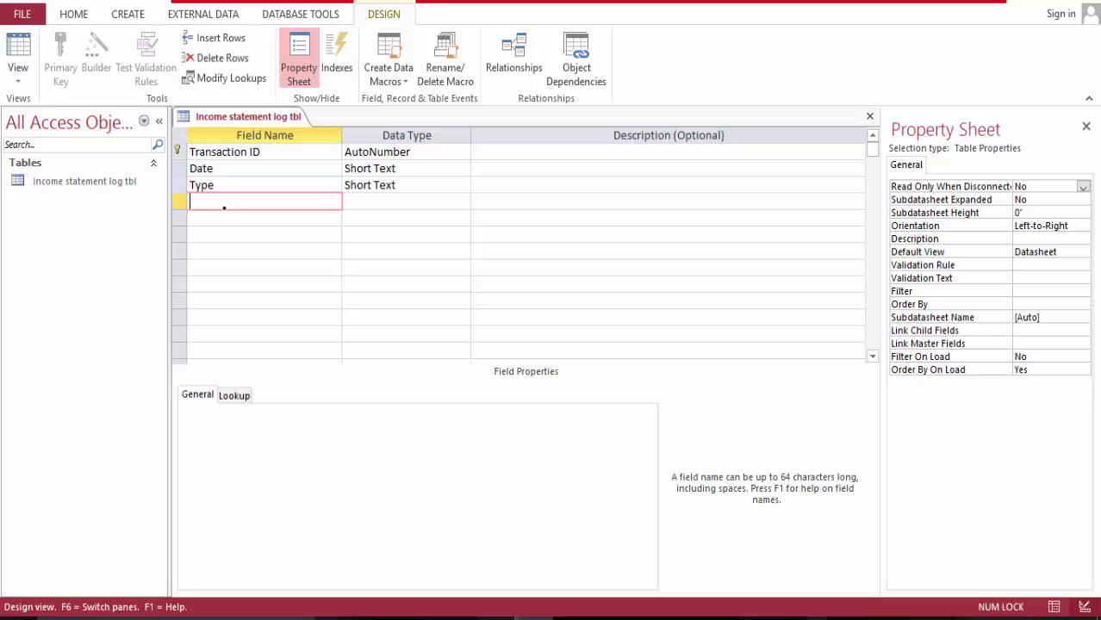
pyautogui.write('Amount')
pyautogui.press('Tab')
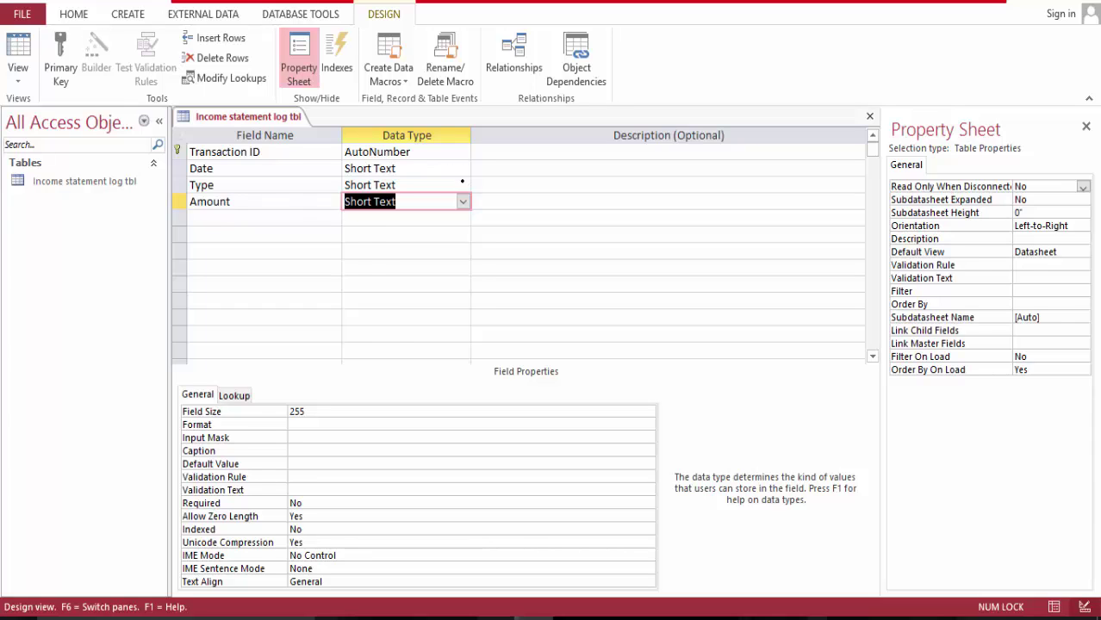
# Make the Type field a lookup through the Lookup Wizard, with the self-entered values Income and Expense in one column.
pyautogui.click(462, 183)
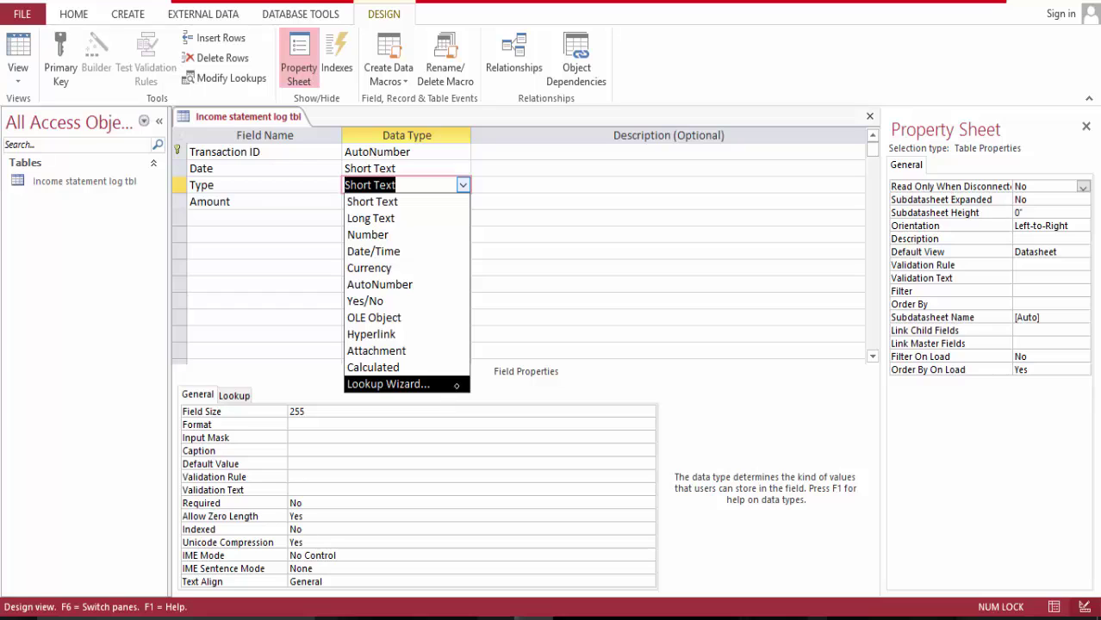
pyautogui.click(457, 384)
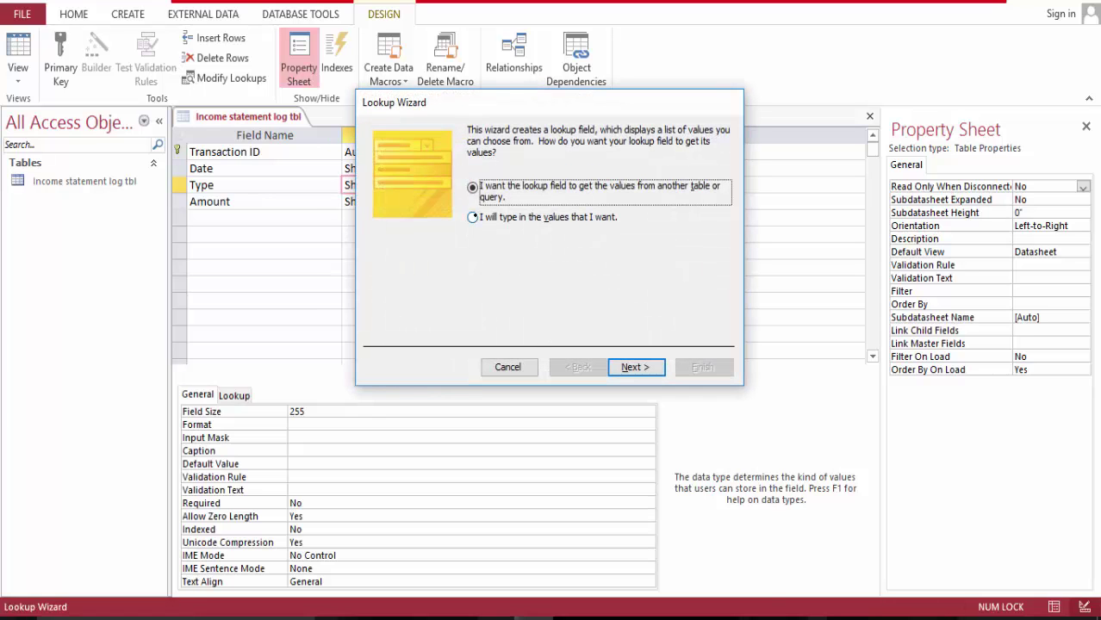
pyautogui.click(472, 218)
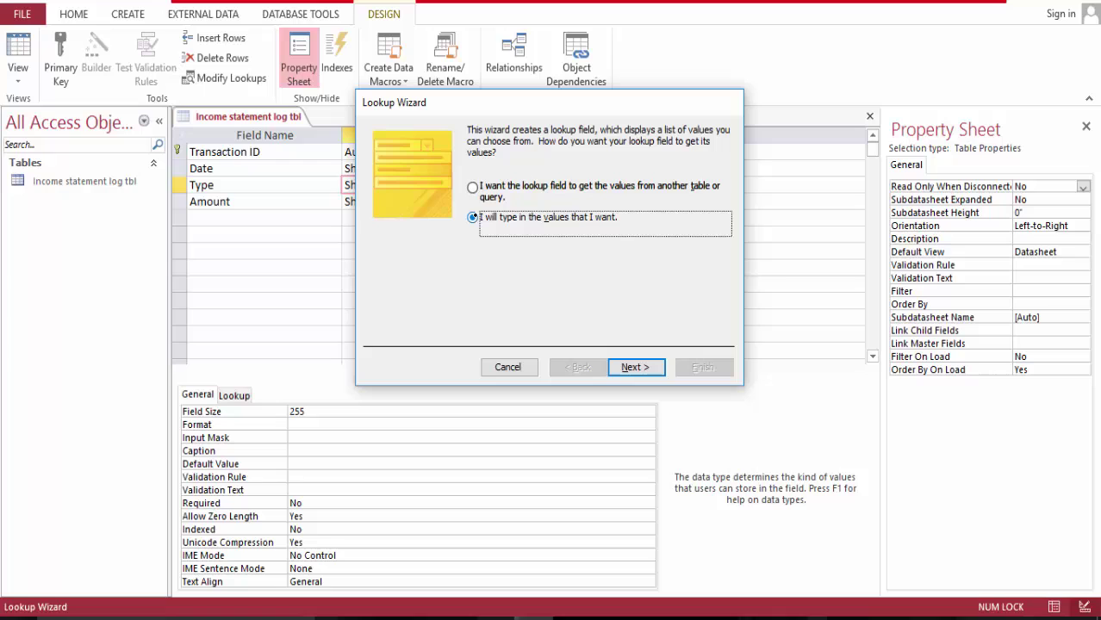
pyautogui.click(635, 367)
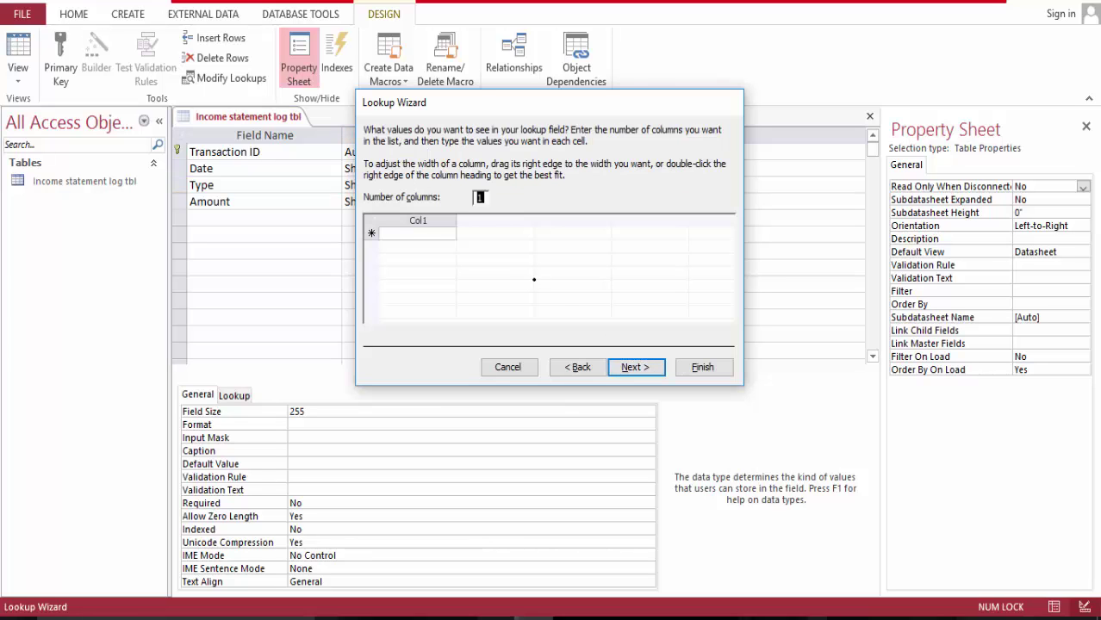
pyautogui.click(441, 231)
pyautogui.write('Income')
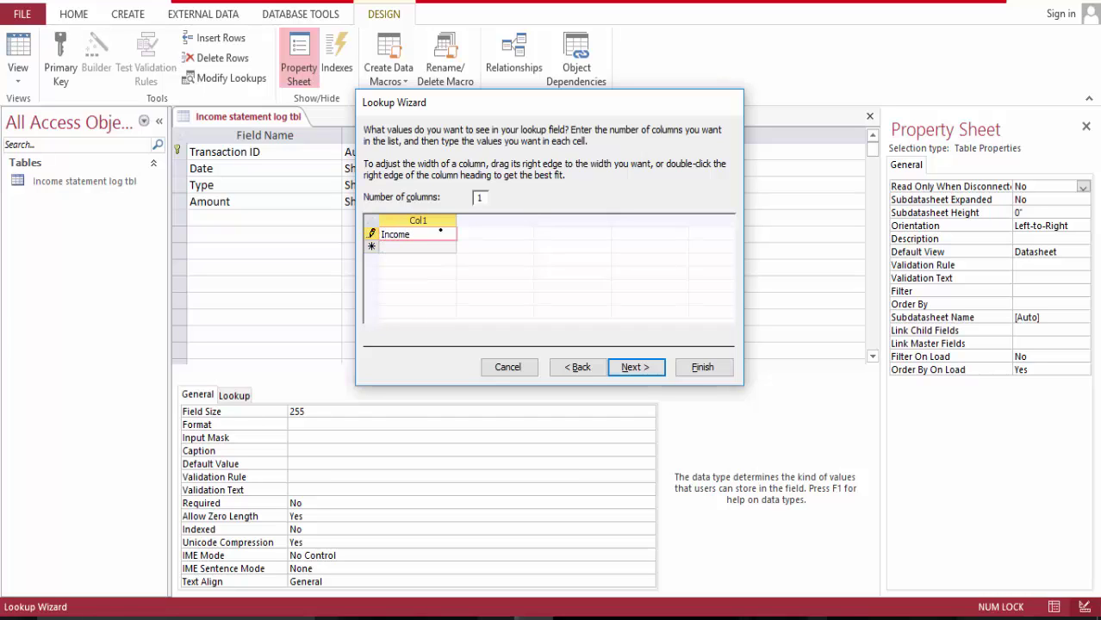
pyautogui.press('Return')
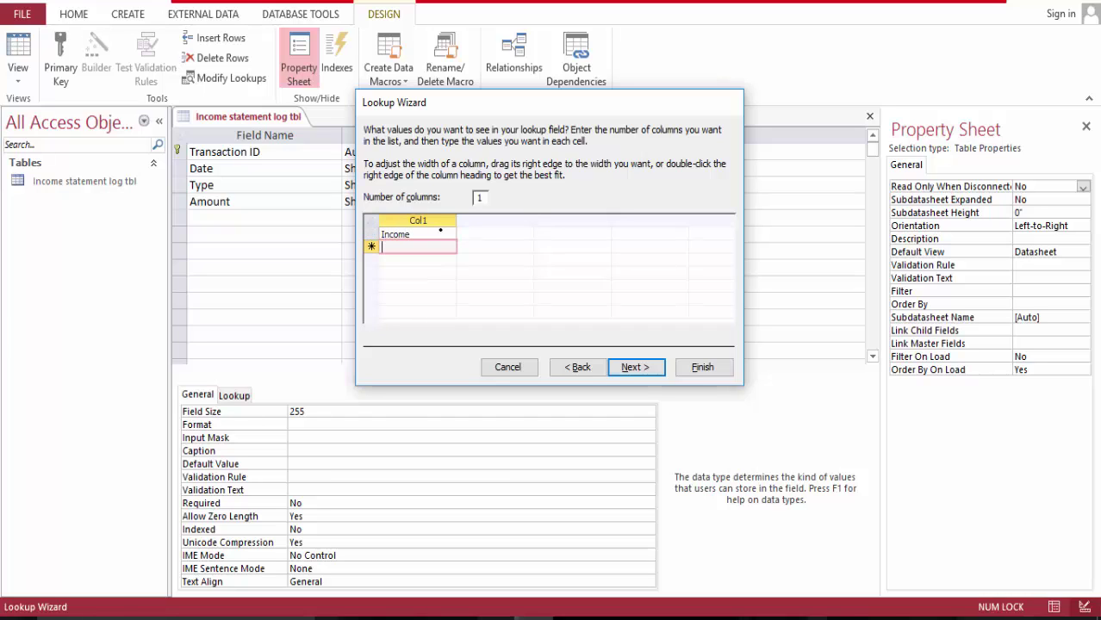
pyautogui.write('Expense')
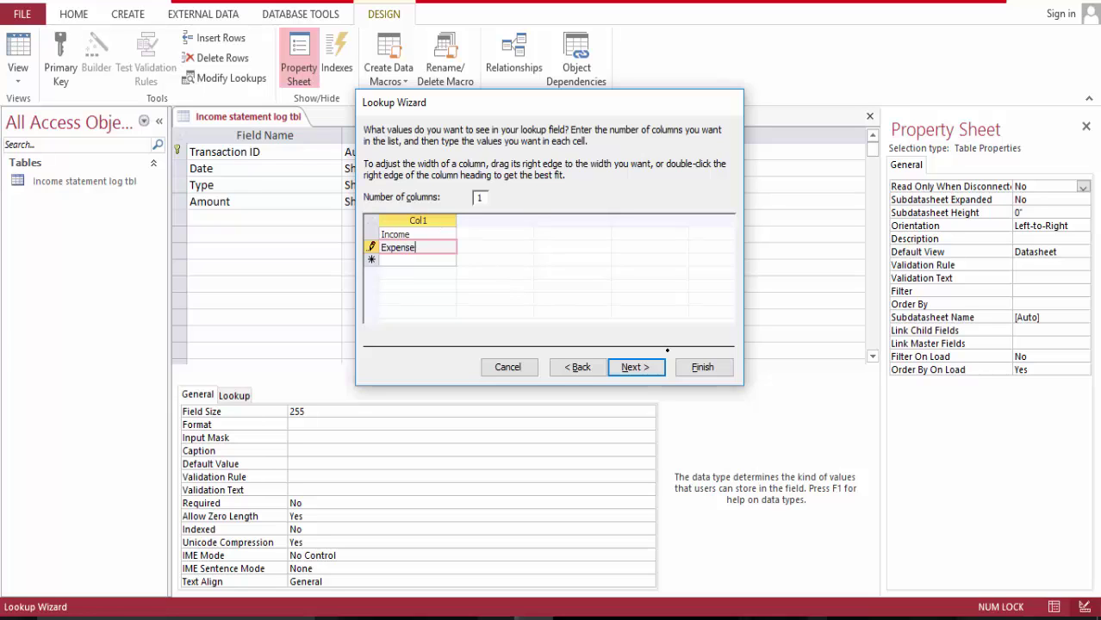
pyautogui.click(703, 368)
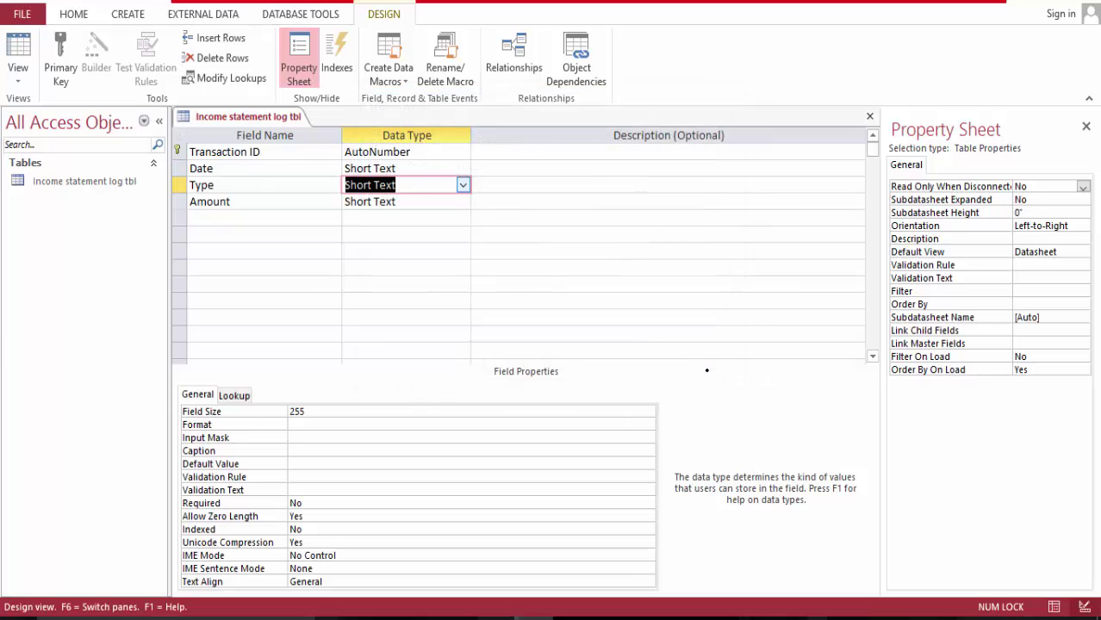
# Set the Amount field's data type to Currency and save the table design.
pyautogui.click(464, 201)
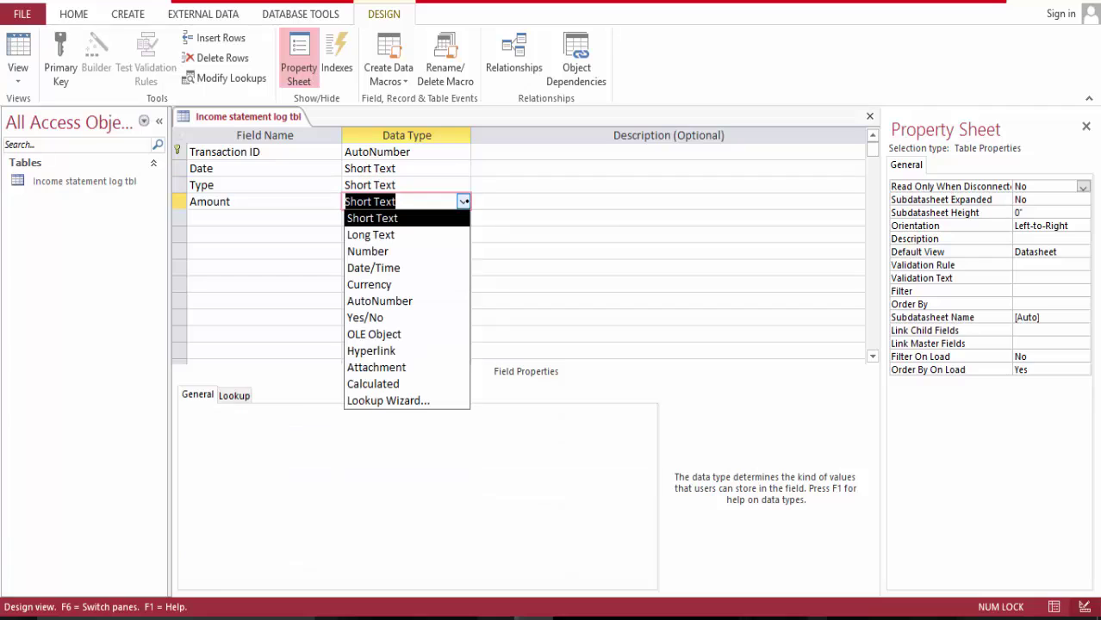
pyautogui.click(447, 278)
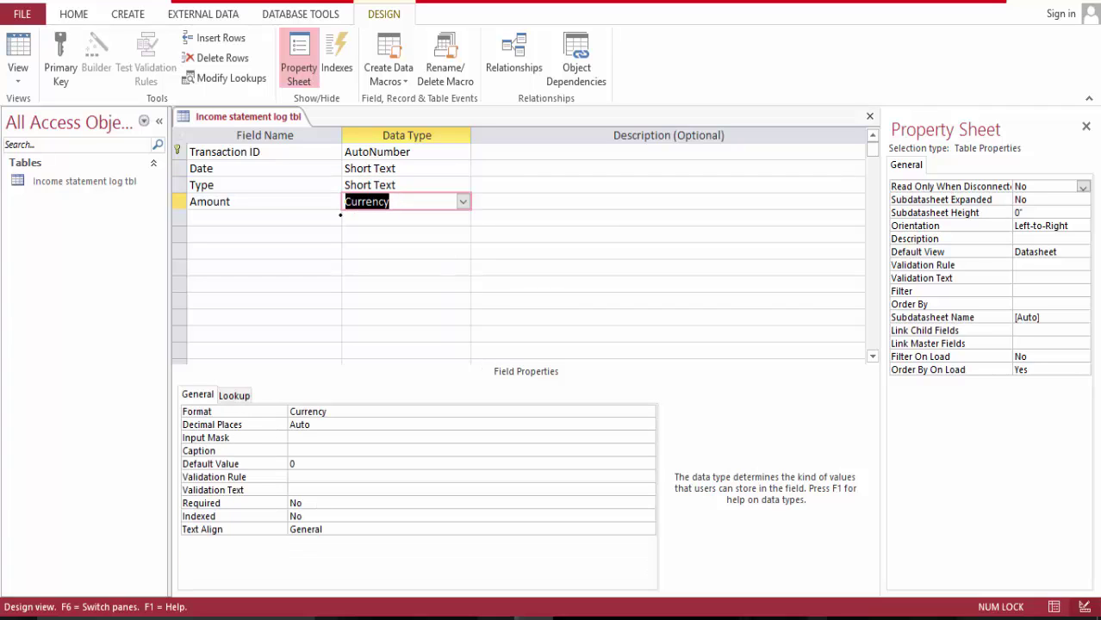
pyautogui.click(254, 221)
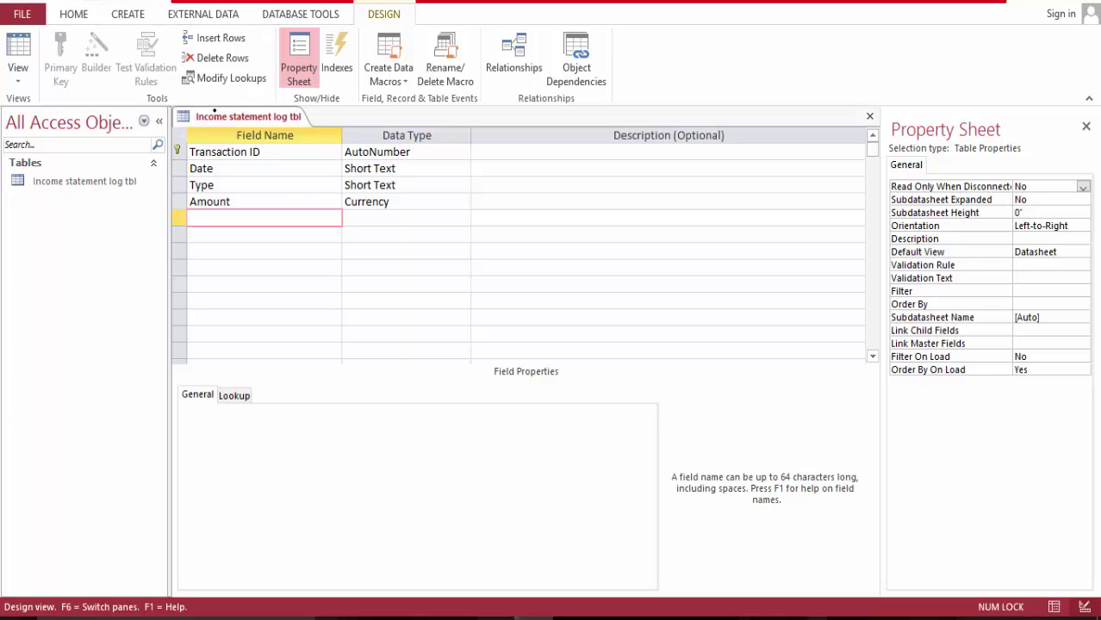
pyautogui.rightClick(214, 112)
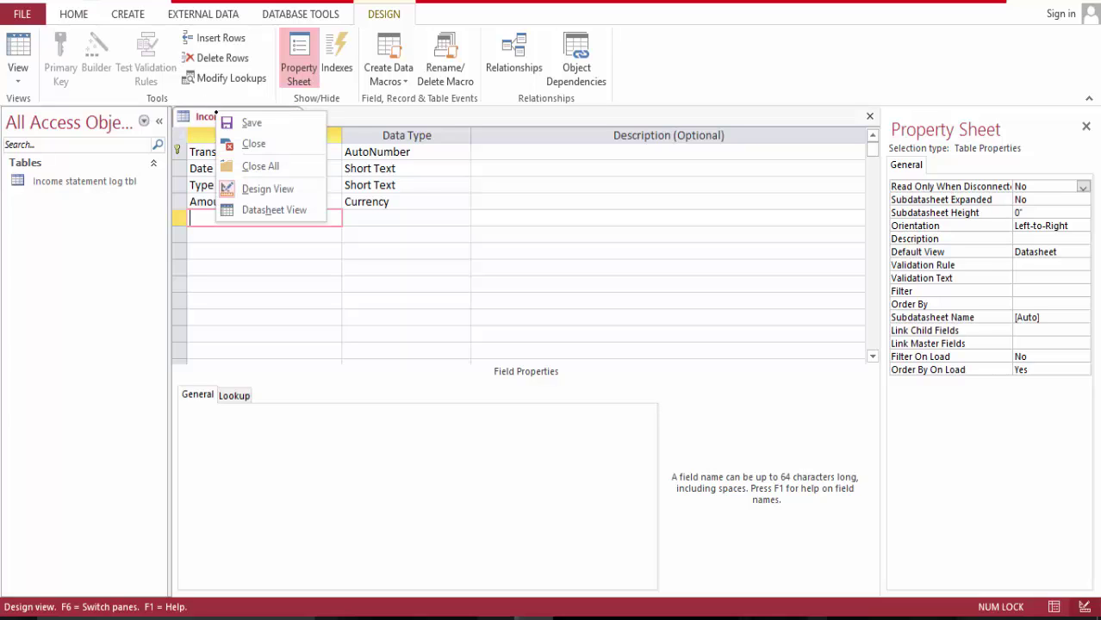
pyautogui.click(256, 122)
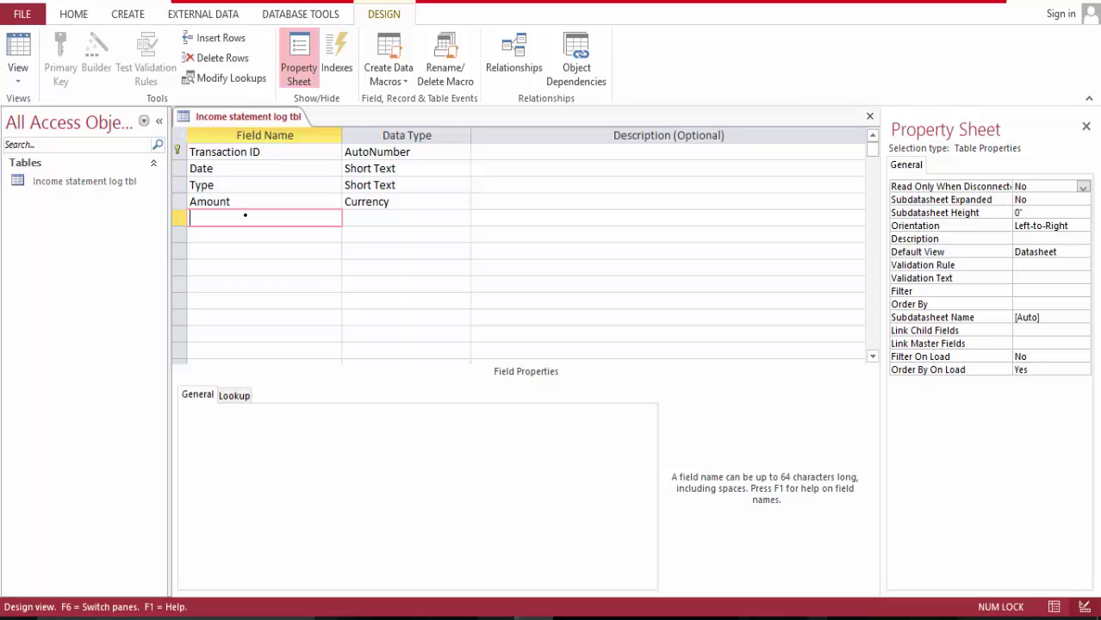
# Add a field named Dr/Cr below Amount and make it a Calculated field.
pyautogui.write('Dr/Cr')
pyautogui.click(460, 215)
pyautogui.click(462, 218)
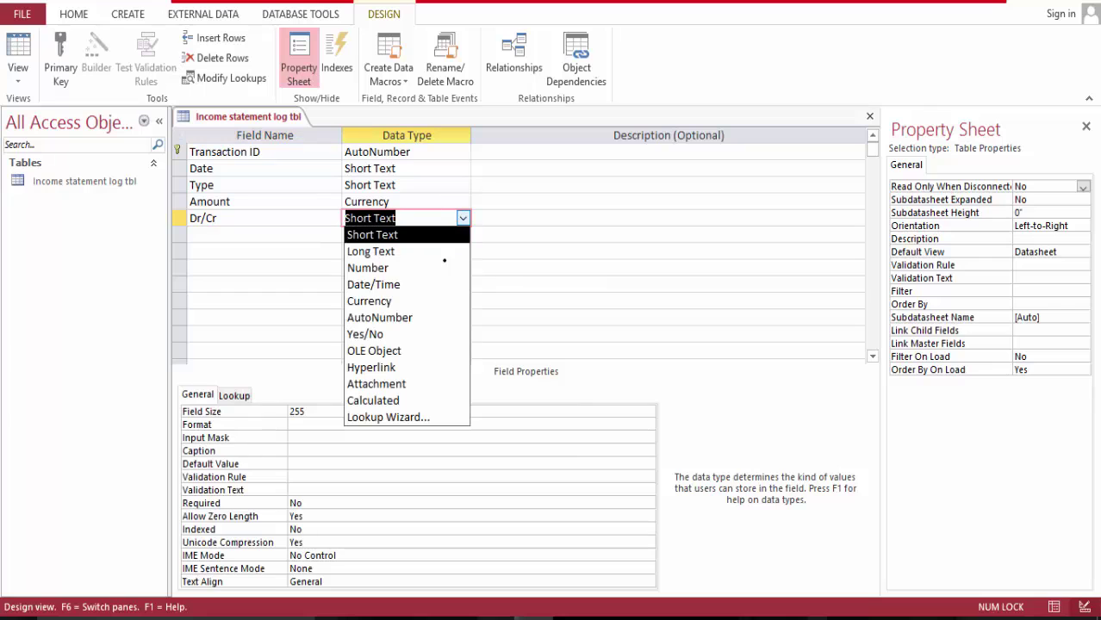
pyautogui.click(452, 395)
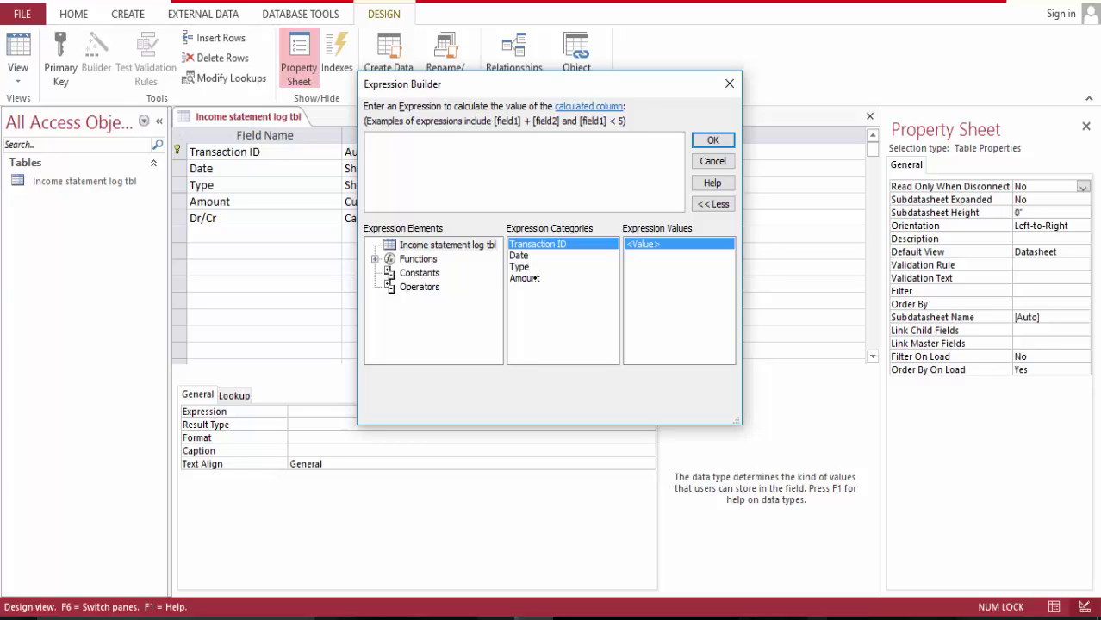
# Define the Dr/Cr field's expression as IIf([Type]="Expense","-","+") and save the table design.
pyautogui.write('IIf(')
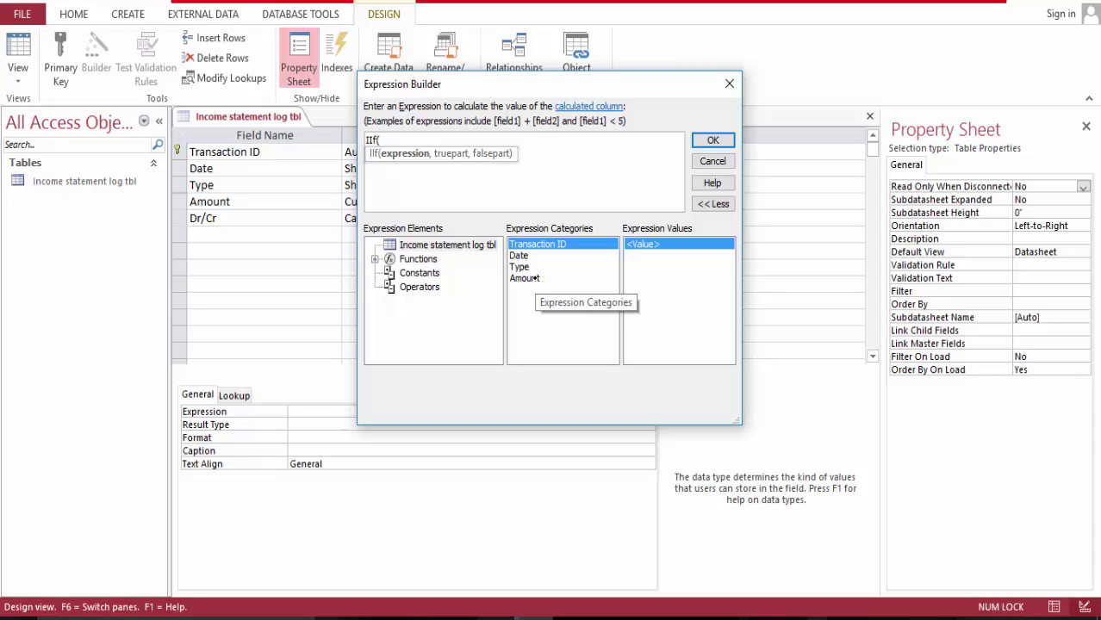
pyautogui.doubleClick(519, 267)
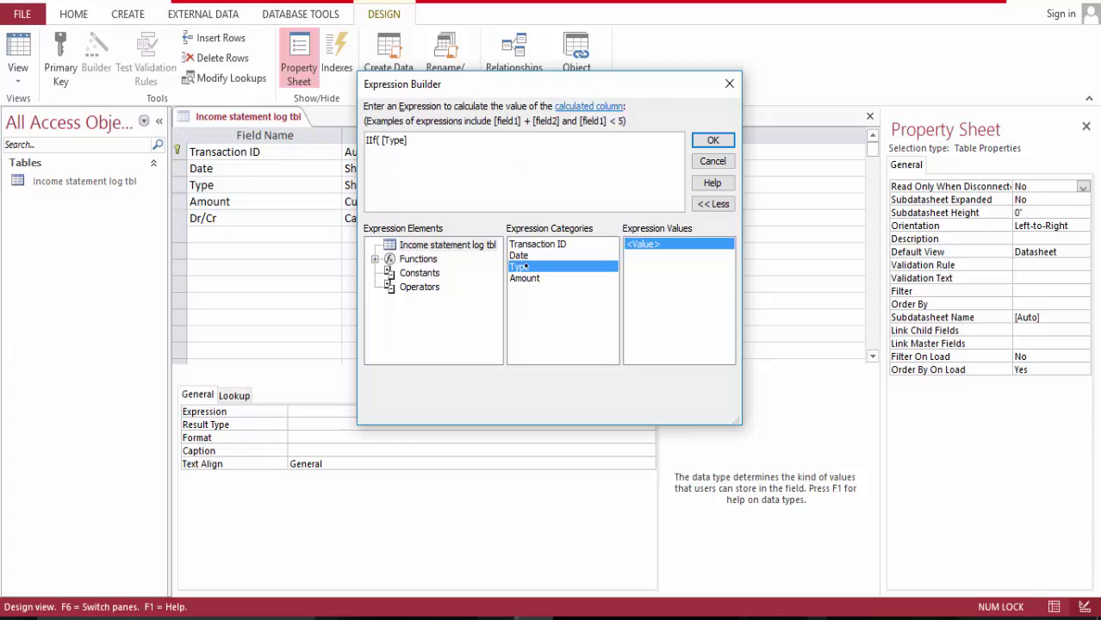
pyautogui.write('=')
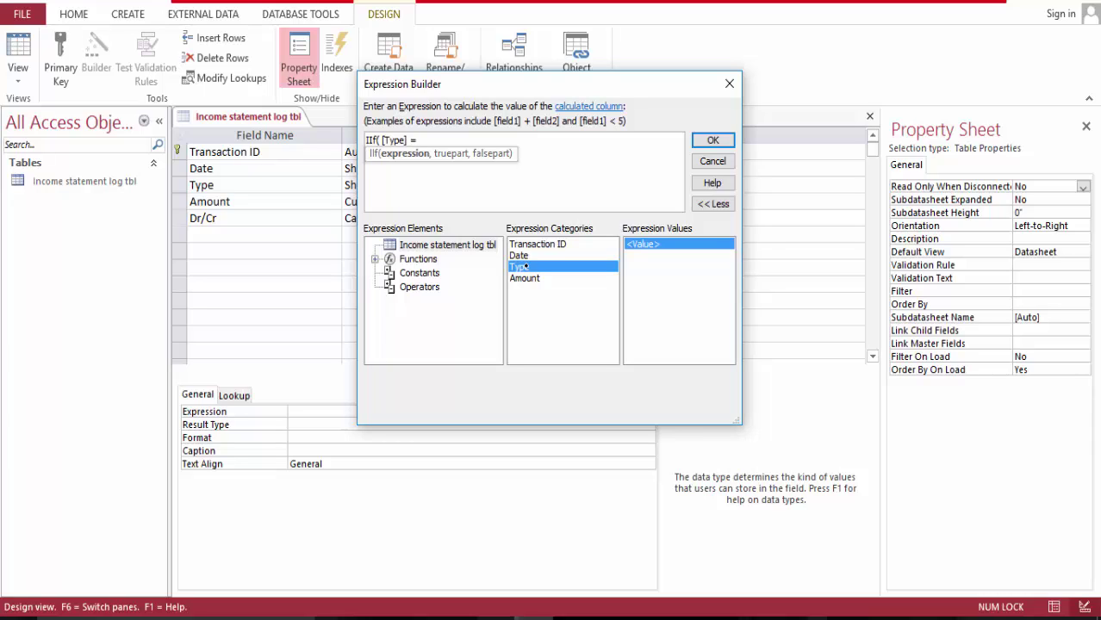
pyautogui.write('"Expense",')
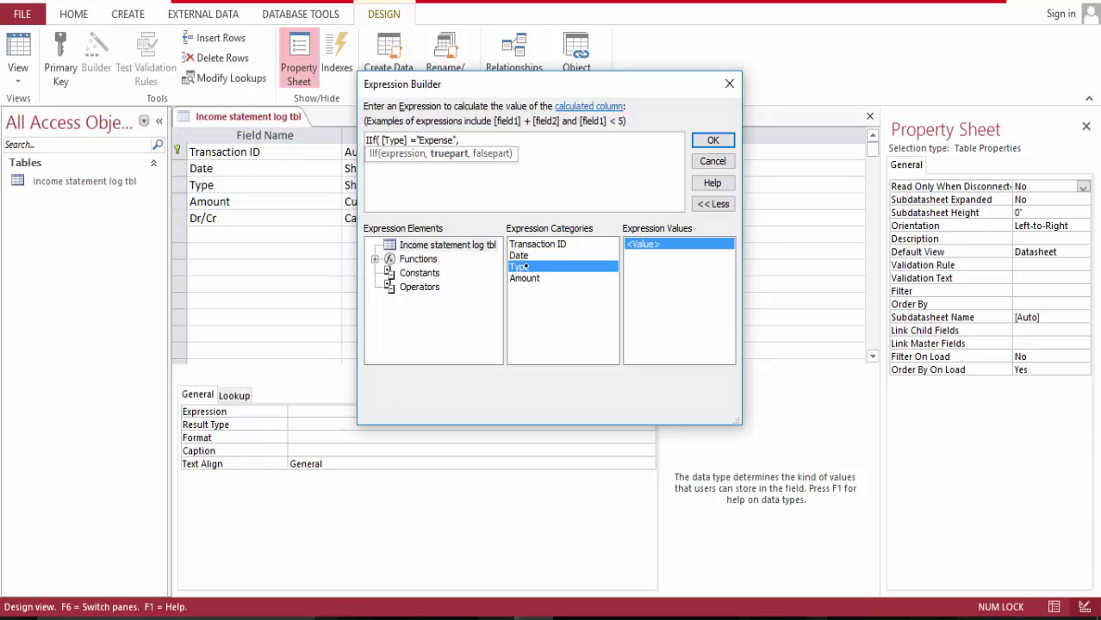
pyautogui.write('"-","=')
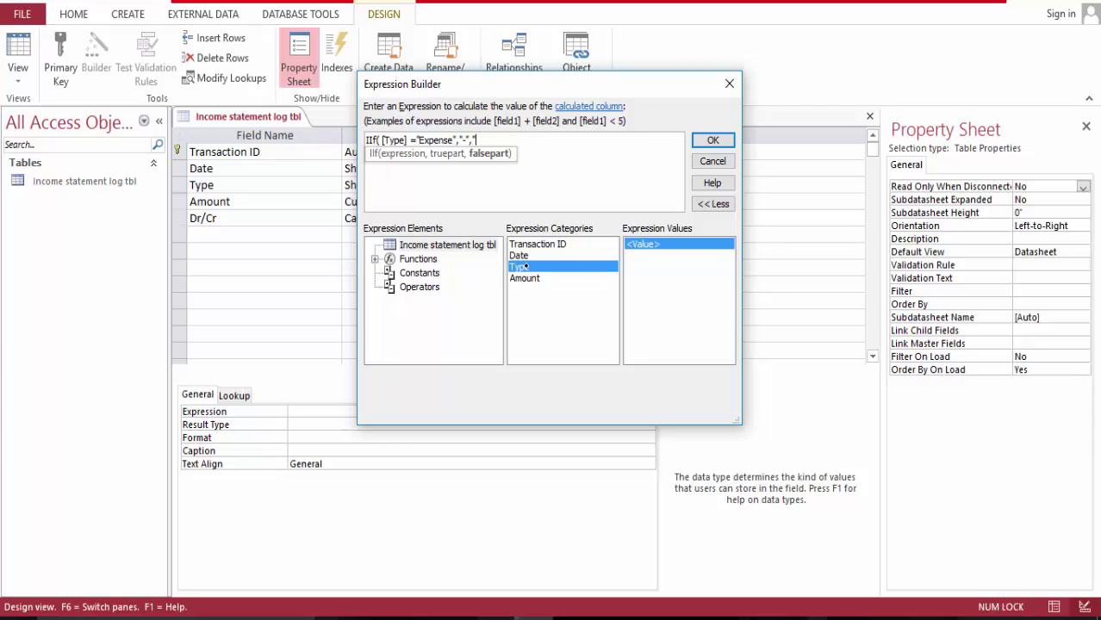
pyautogui.press('BackSpace')
pyautogui.write('+")')
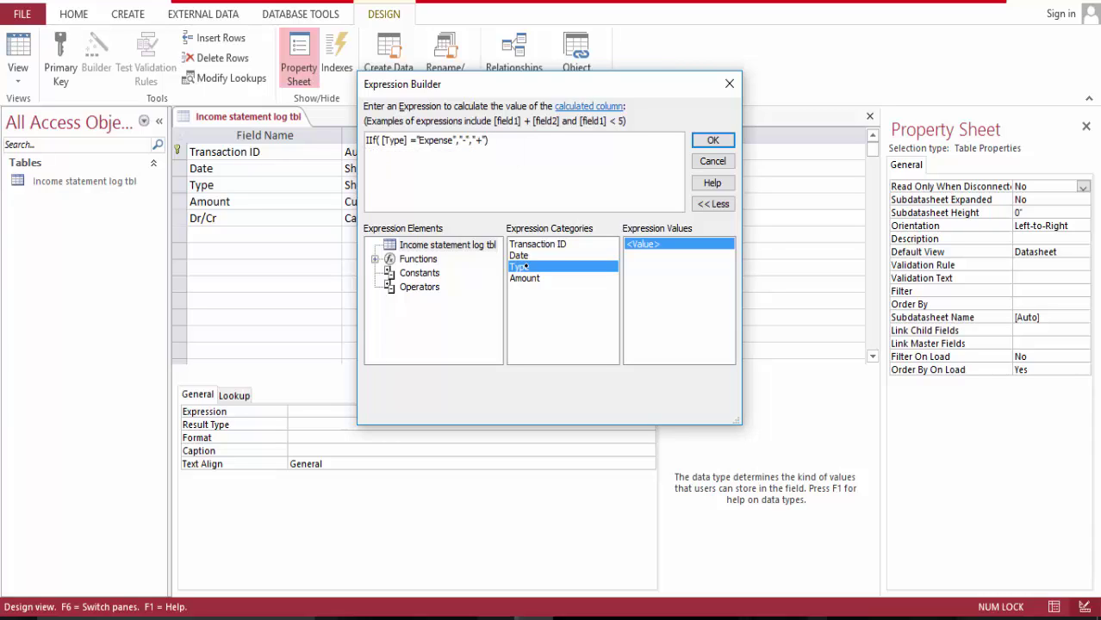
pyautogui.click(716, 136)
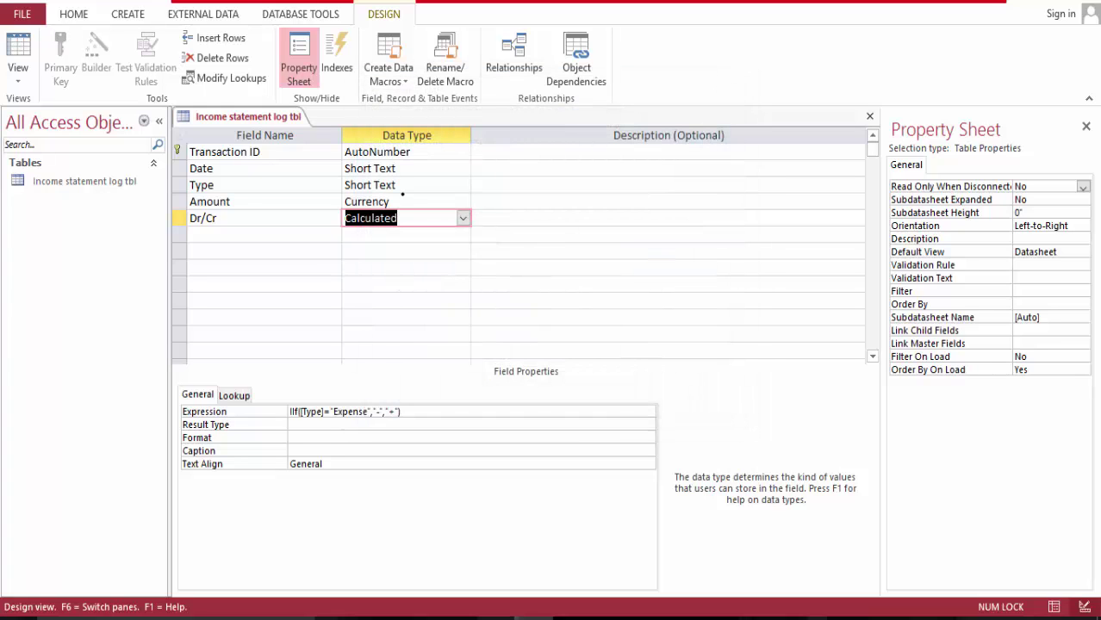
pyautogui.click(247, 116)
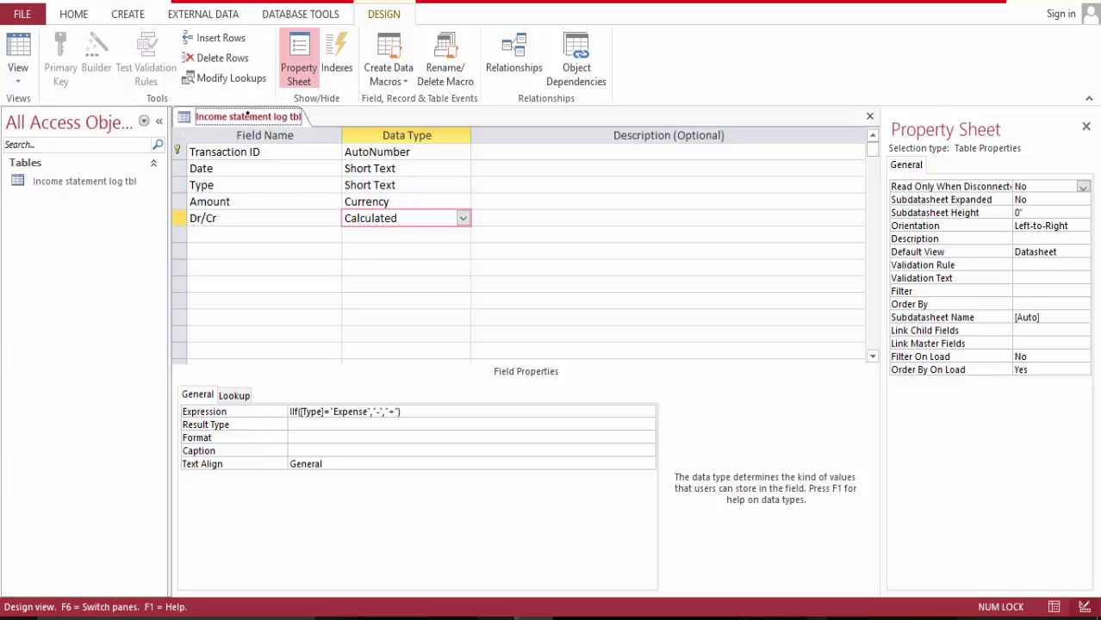
pyautogui.rightClick(247, 115)
pyautogui.click(284, 126)
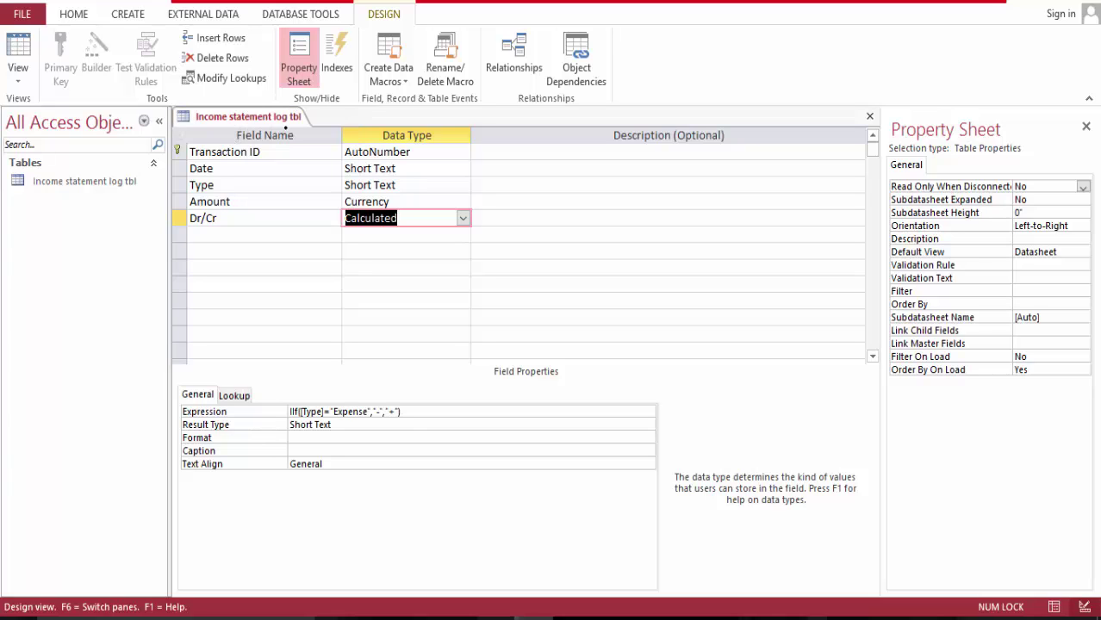
# Add a field named Add/Sub below Dr/Cr with the Calculated data type.
pyautogui.click(223, 231)
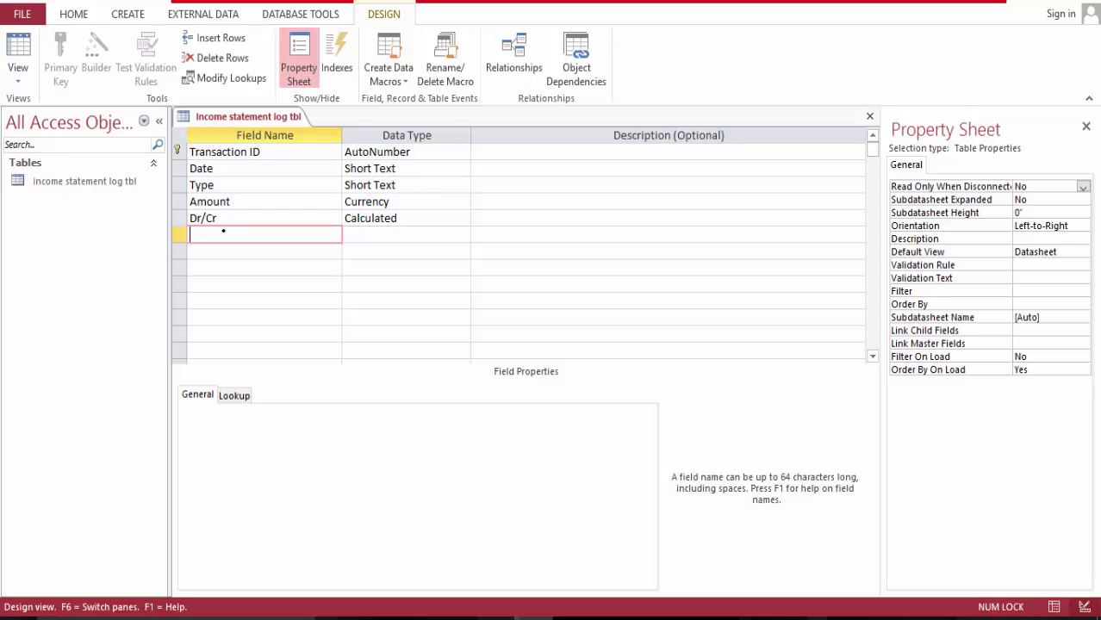
pyautogui.write('Add/Sub')
pyautogui.press('Tab')
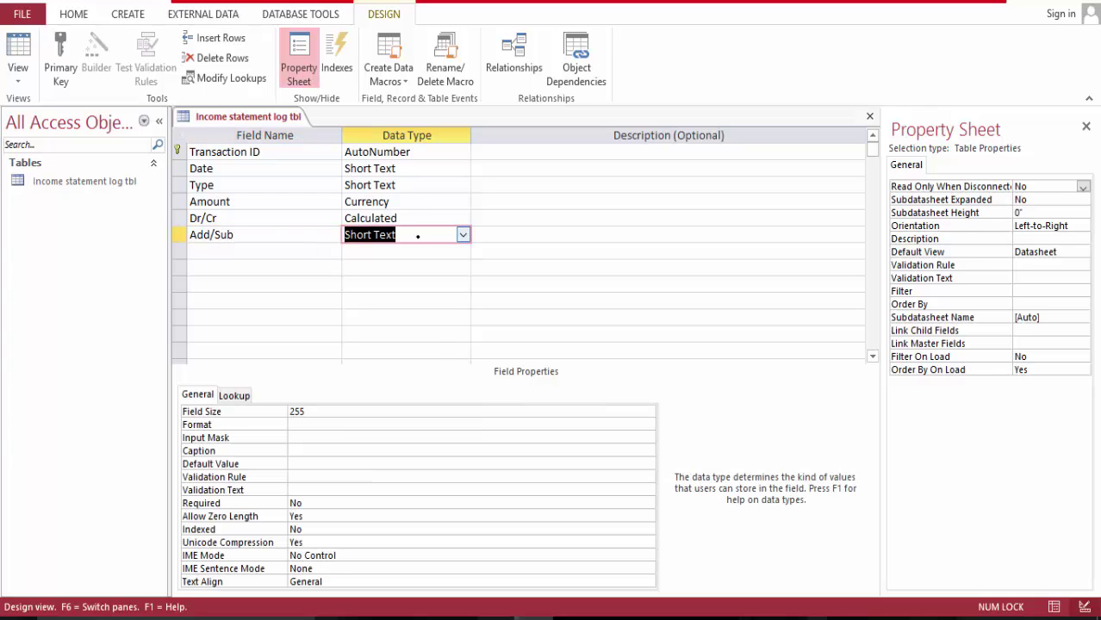
pyautogui.click(463, 234)
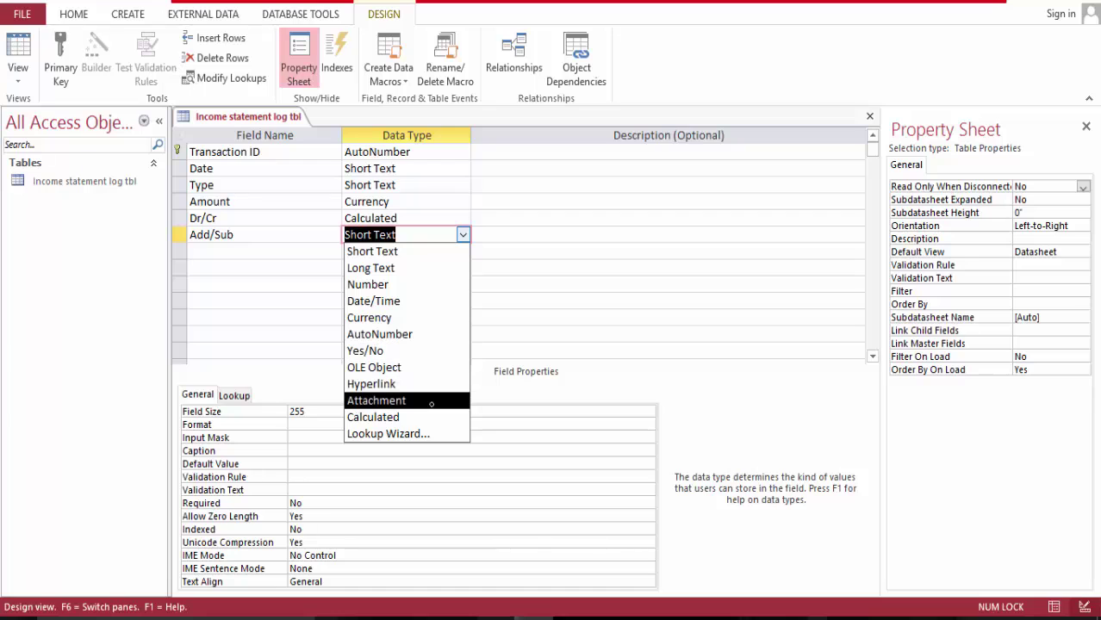
pyautogui.click(430, 417)
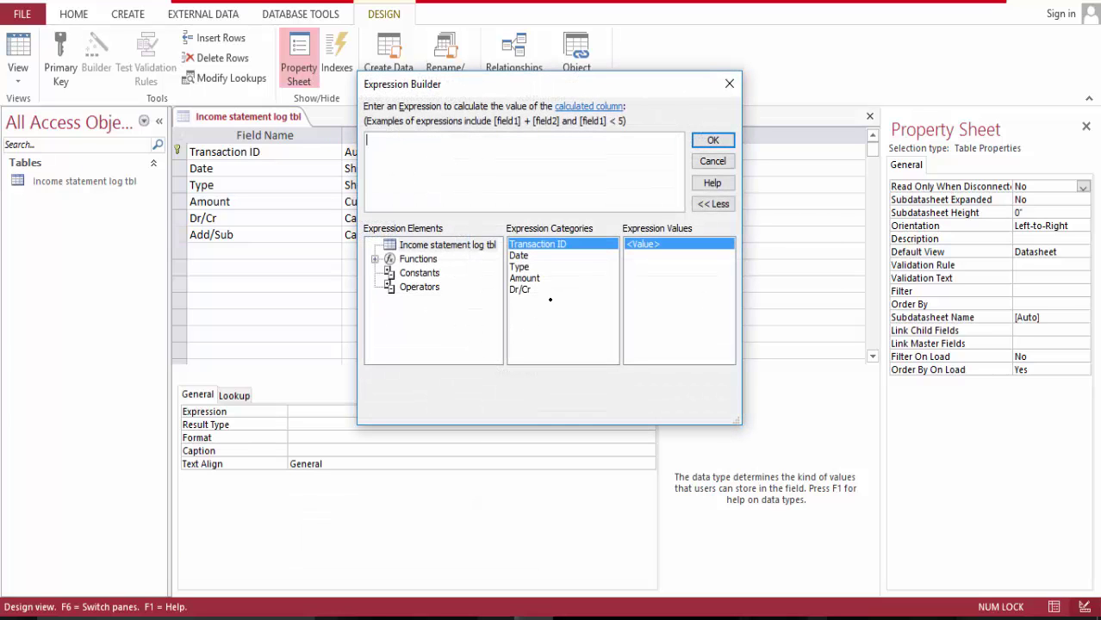
# Define the Add/Sub field's expression as IIf([Dr/Cr]="-","2","1") and save the table design.
pyautogui.write('IIf(')
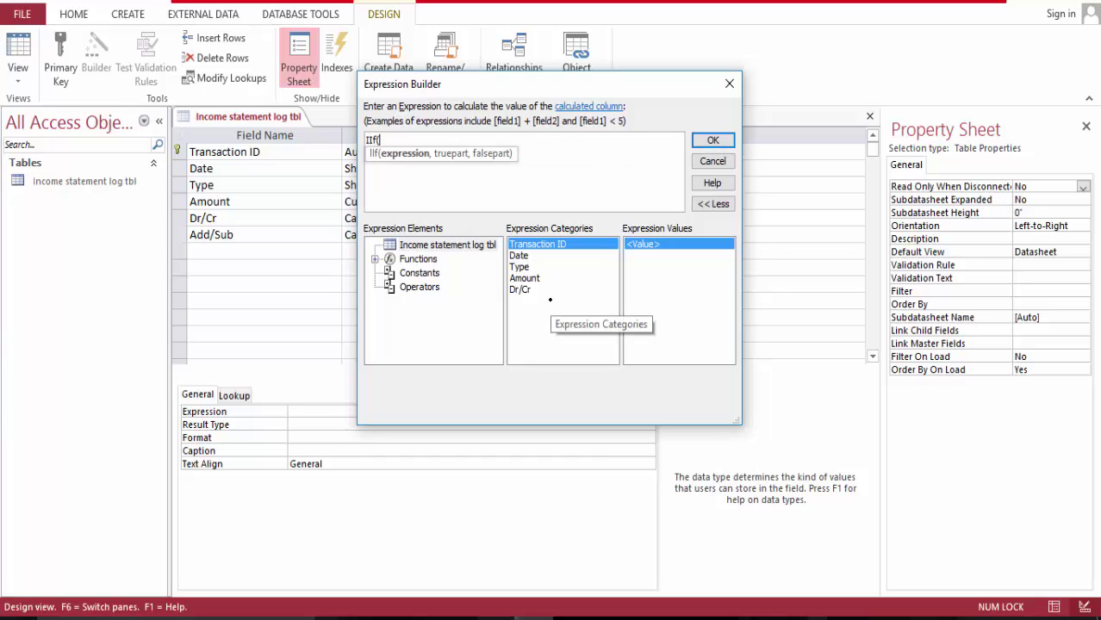
pyautogui.doubleClick(527, 290)
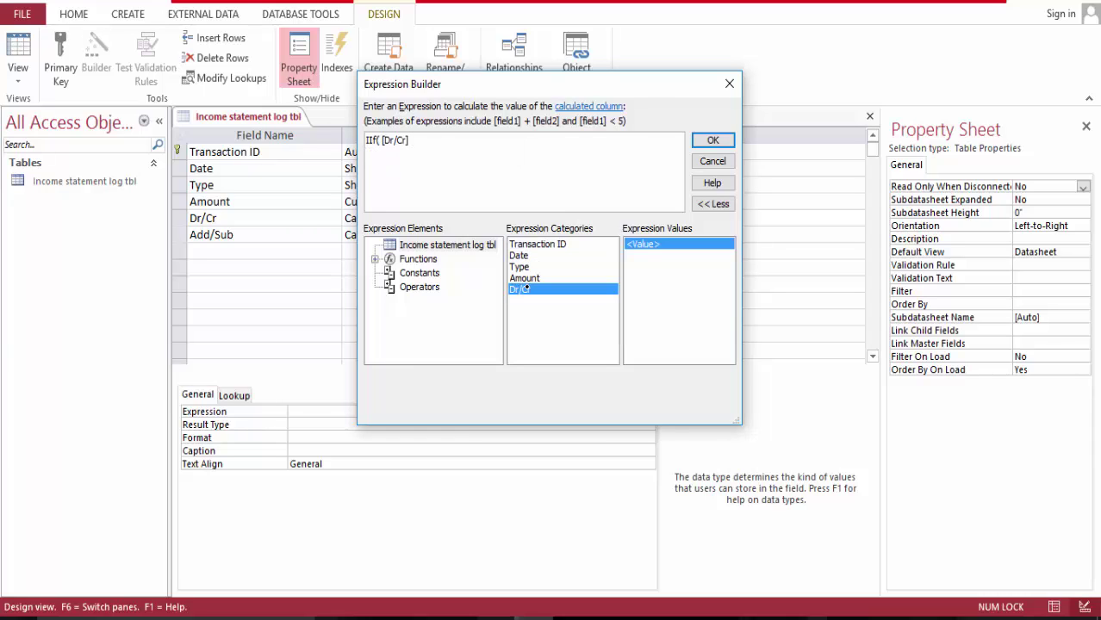
pyautogui.write('=')
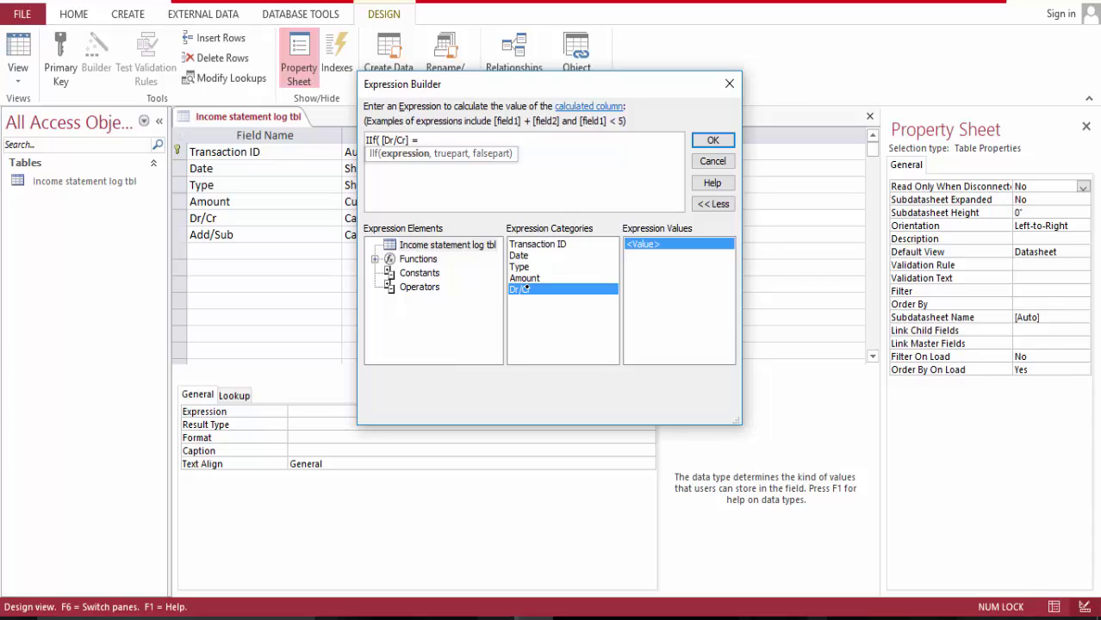
pyautogui.write('"-')
pyautogui.write('"')
pyautogui.write(',')
pyautogui.write('="-","')
pyautogui.write('2')
pyautogui.write('",')
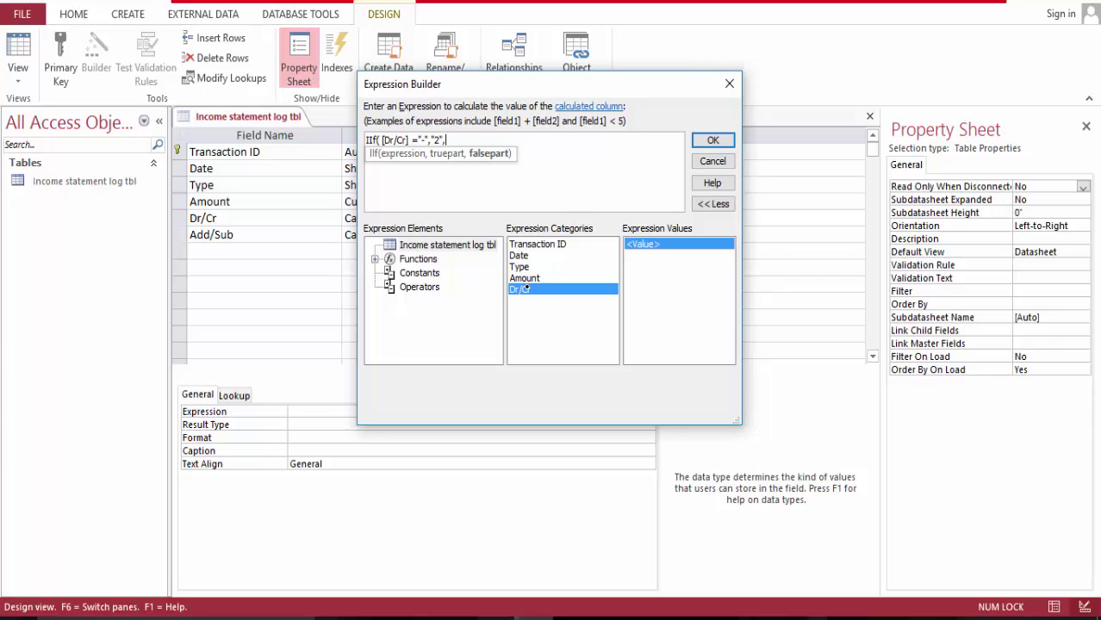
pyautogui.write('"1")')
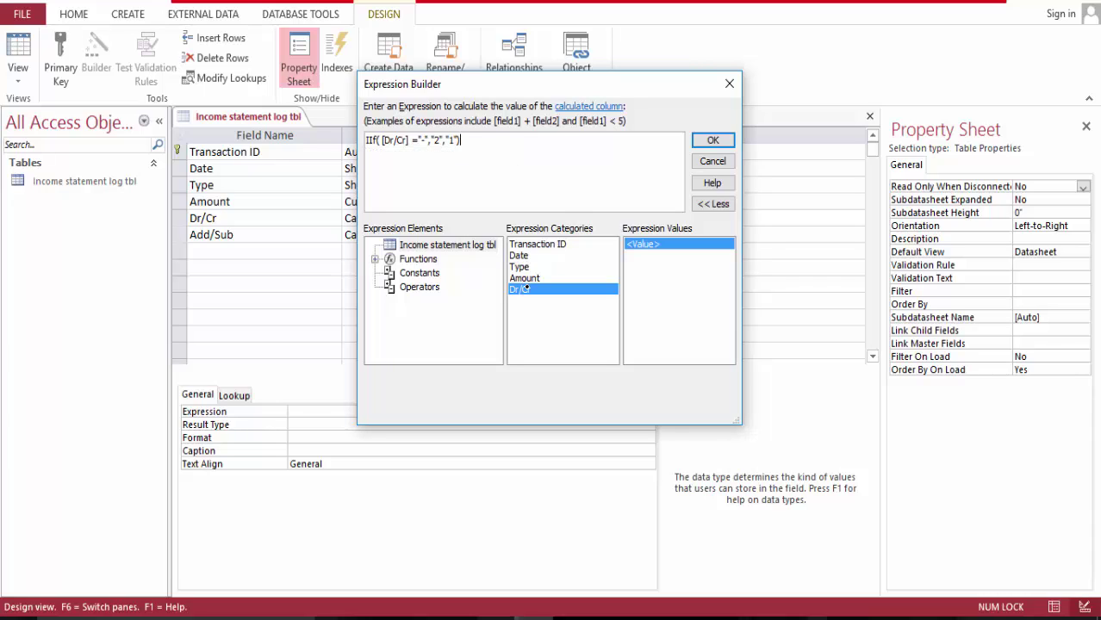
pyautogui.click(714, 140)
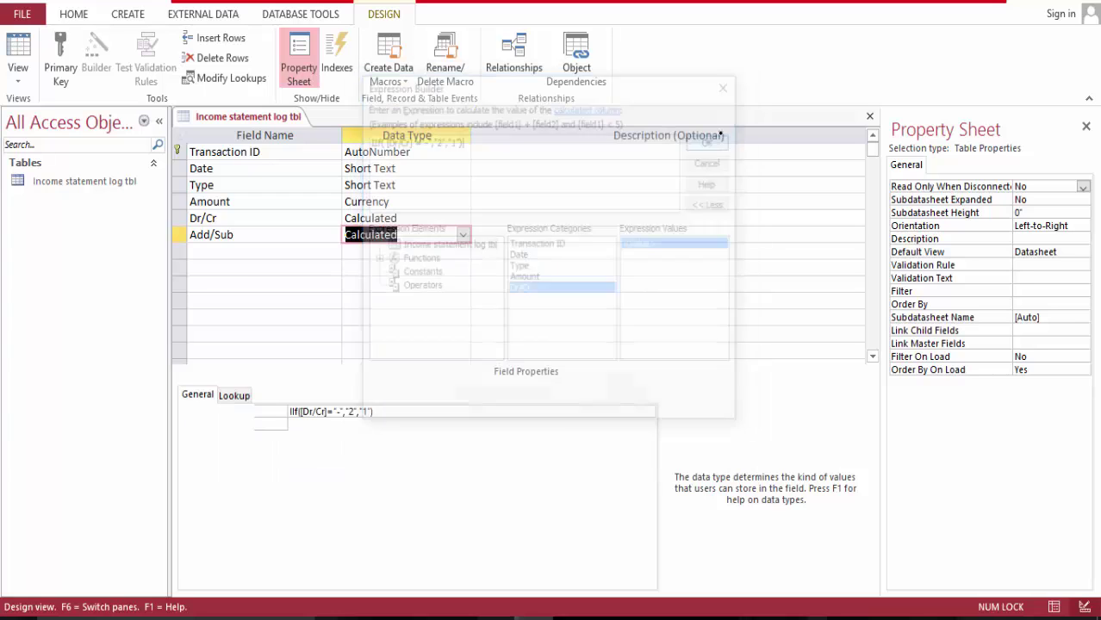
pyautogui.click(284, 115)
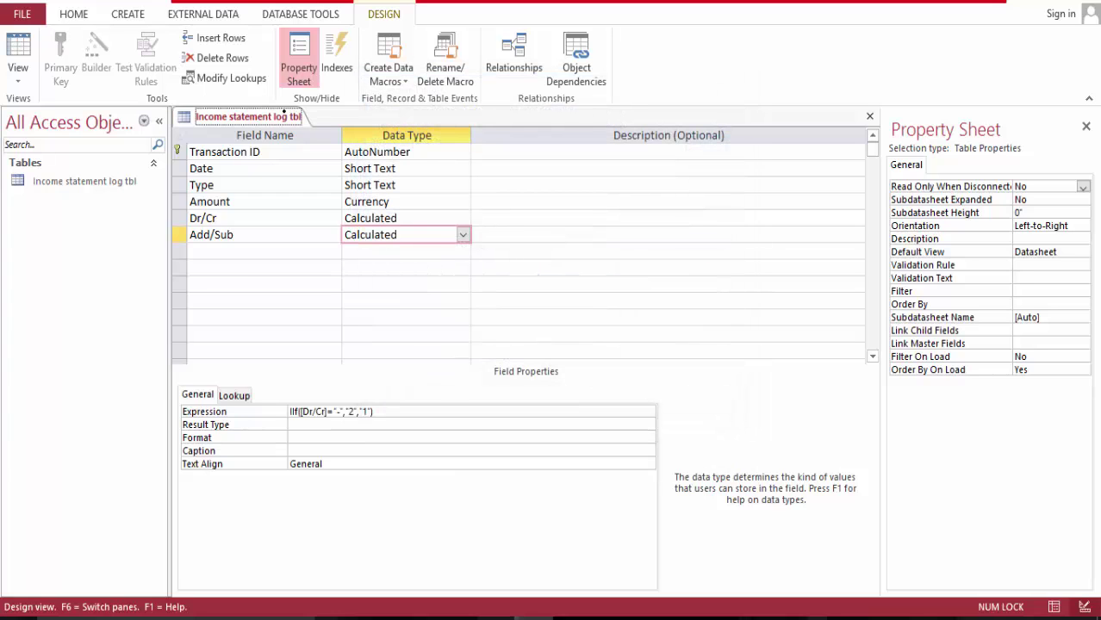
pyautogui.rightClick(284, 115)
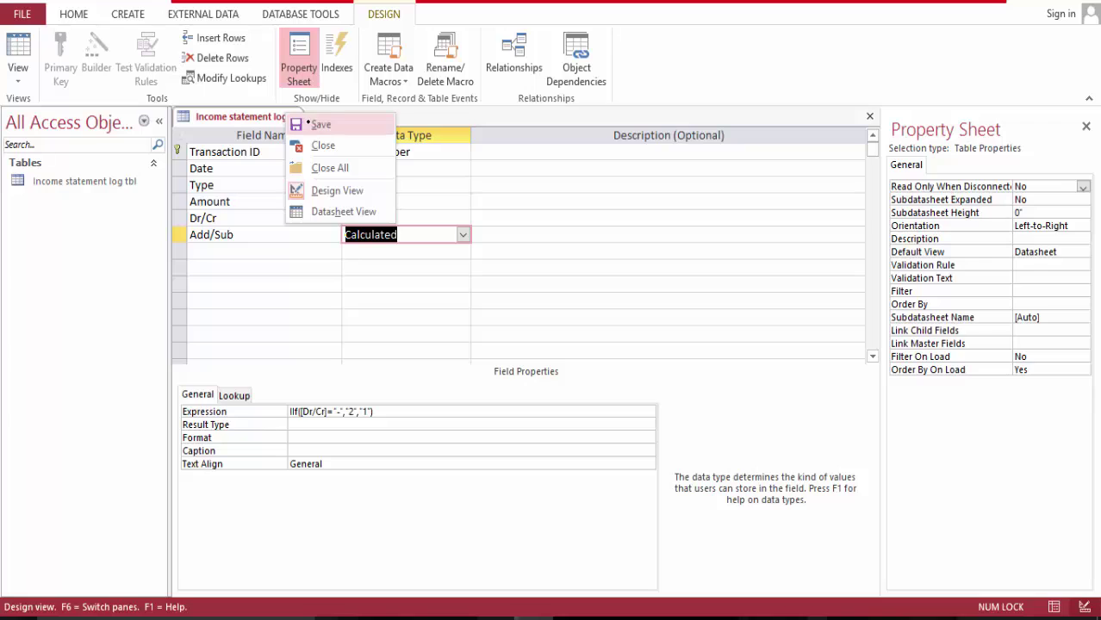
pyautogui.click(292, 124)
# Add a field named Add/Sub2 below Add/Sub with the Calculated data type.
pyautogui.click(274, 252)
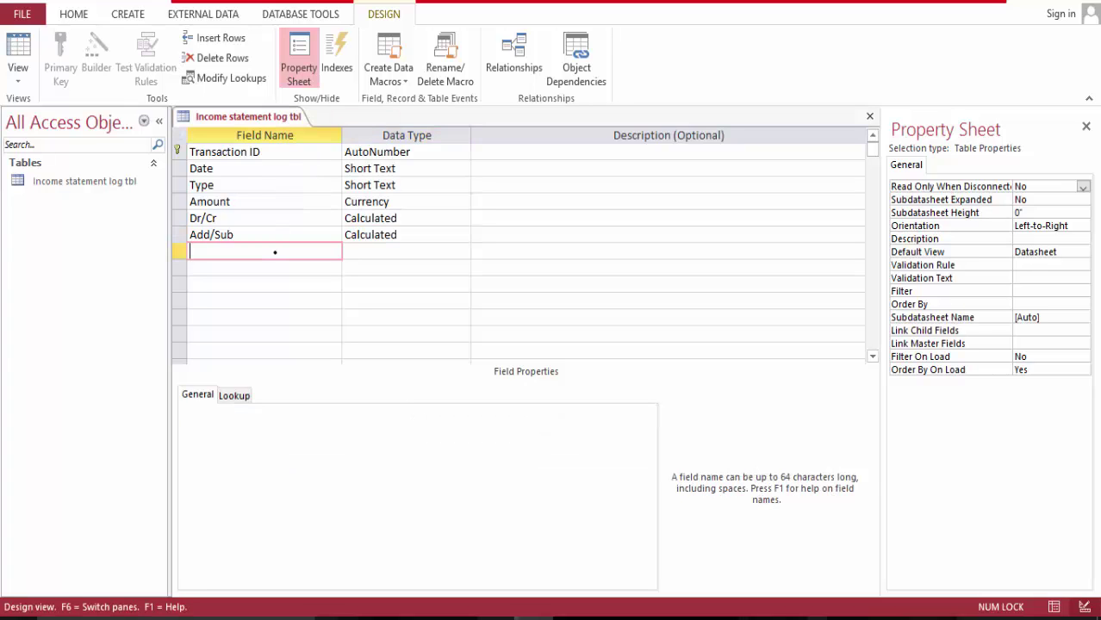
pyautogui.write('Add/Sub2')
pyautogui.click(473, 251)
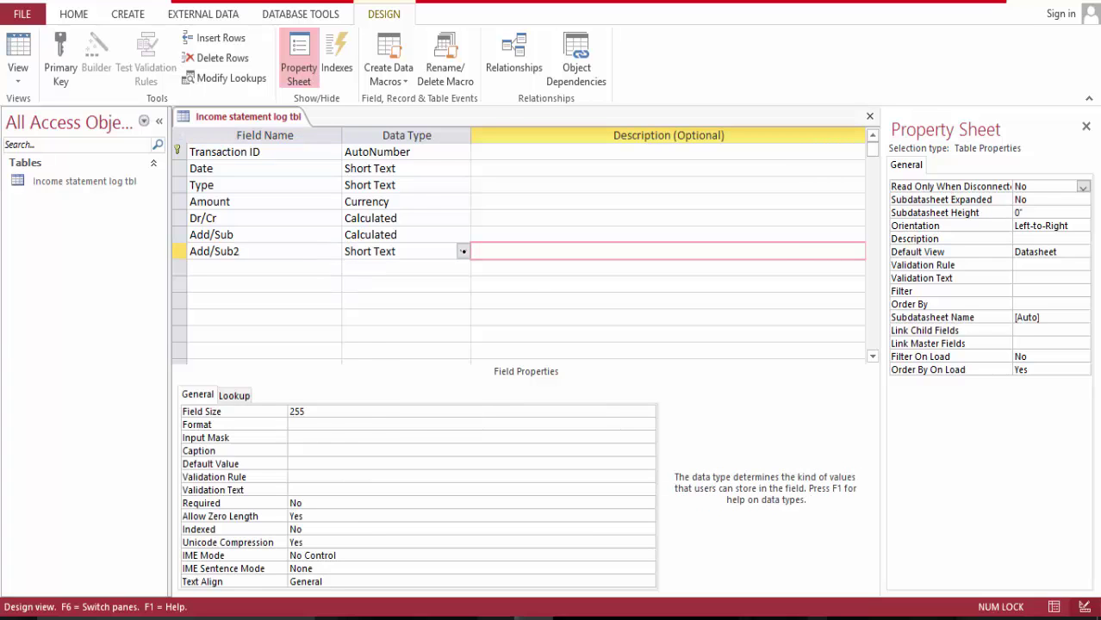
pyautogui.click(464, 251)
pyautogui.click(442, 432)
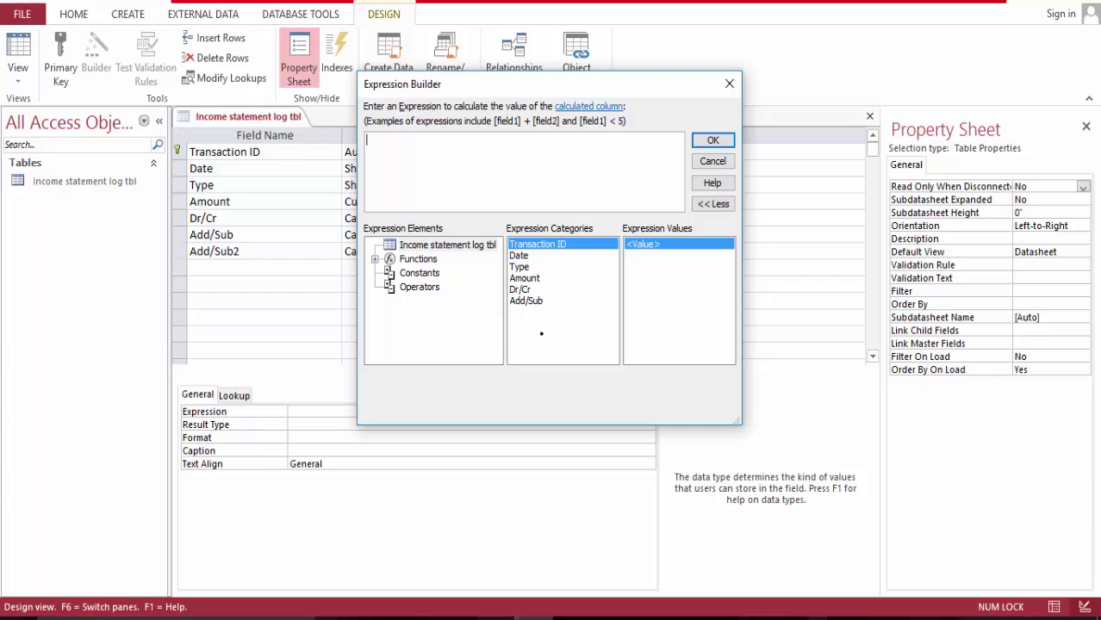
# Define the Add/Sub2 field's expression as IIf([Add/Sub]="1","1","-1") and save the table design.
pyautogui.write('IIf(')
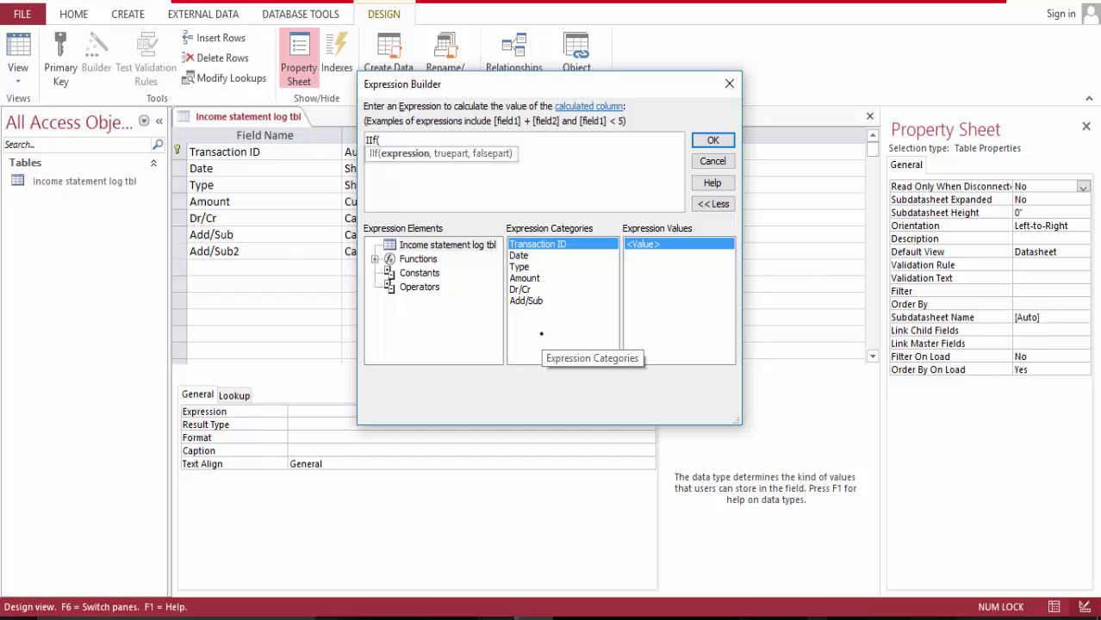
pyautogui.write('a')
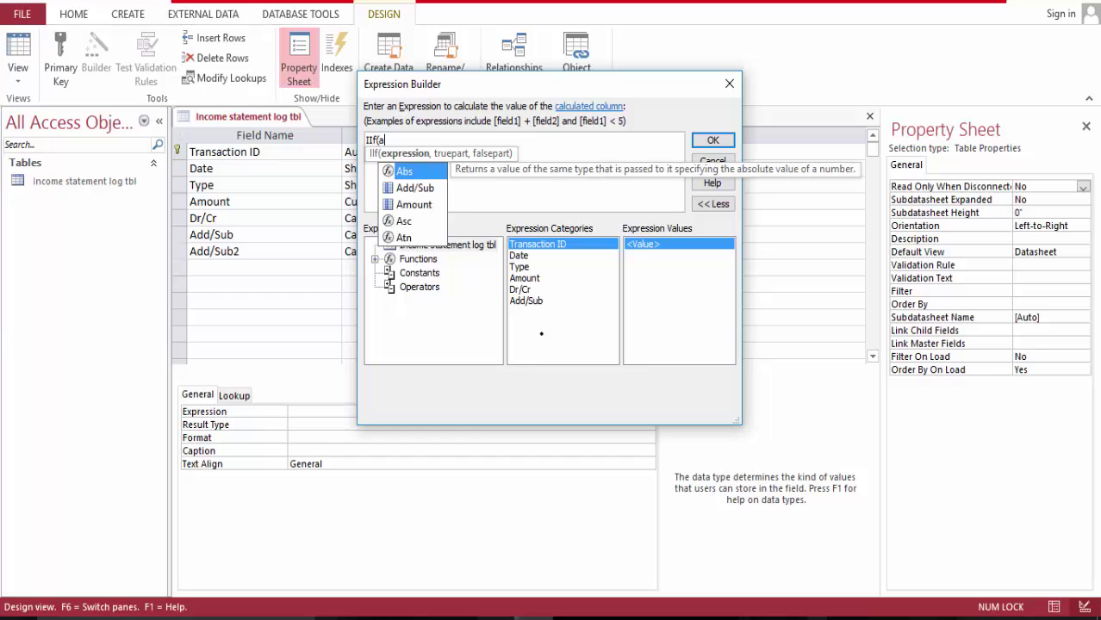
pyautogui.doubleClick(425, 189)
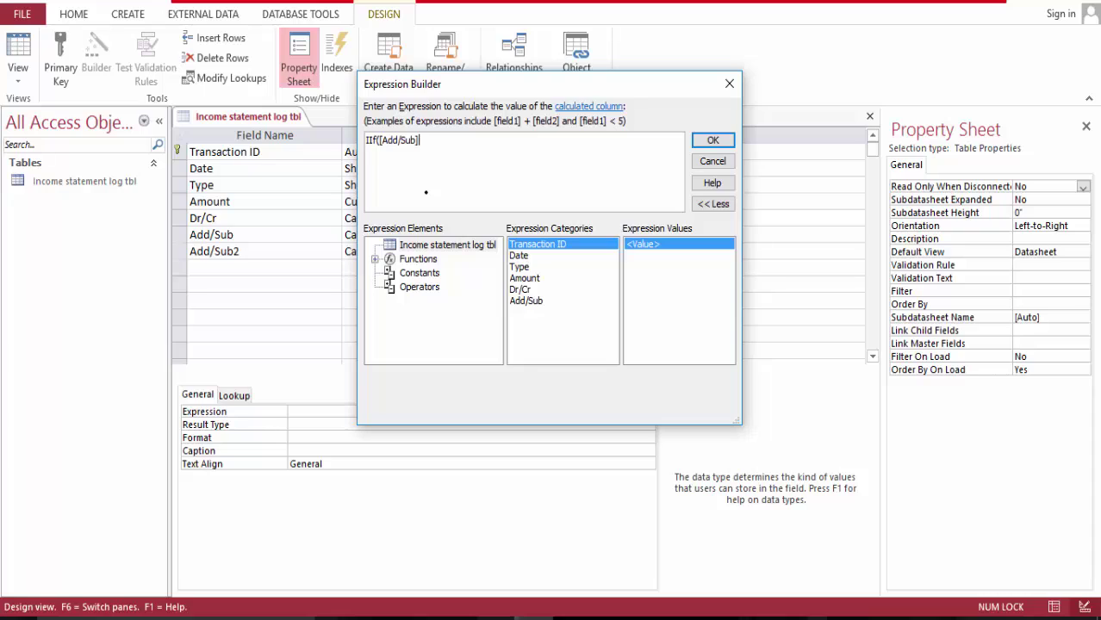
pyautogui.write('=')
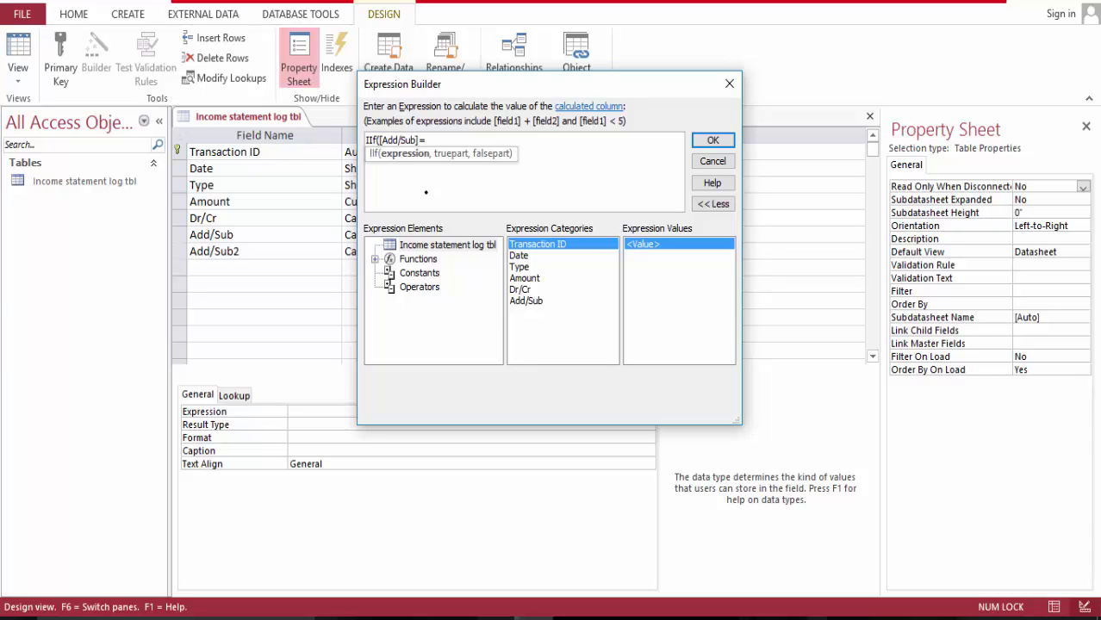
pyautogui.write('"1","1')
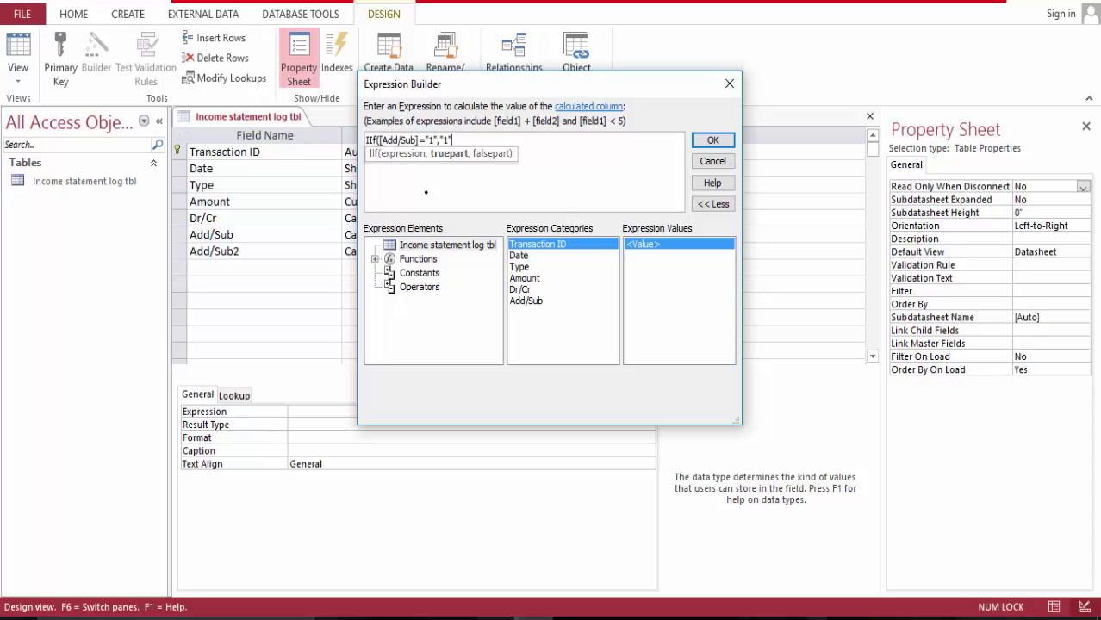
pyautogui.write('","-1')
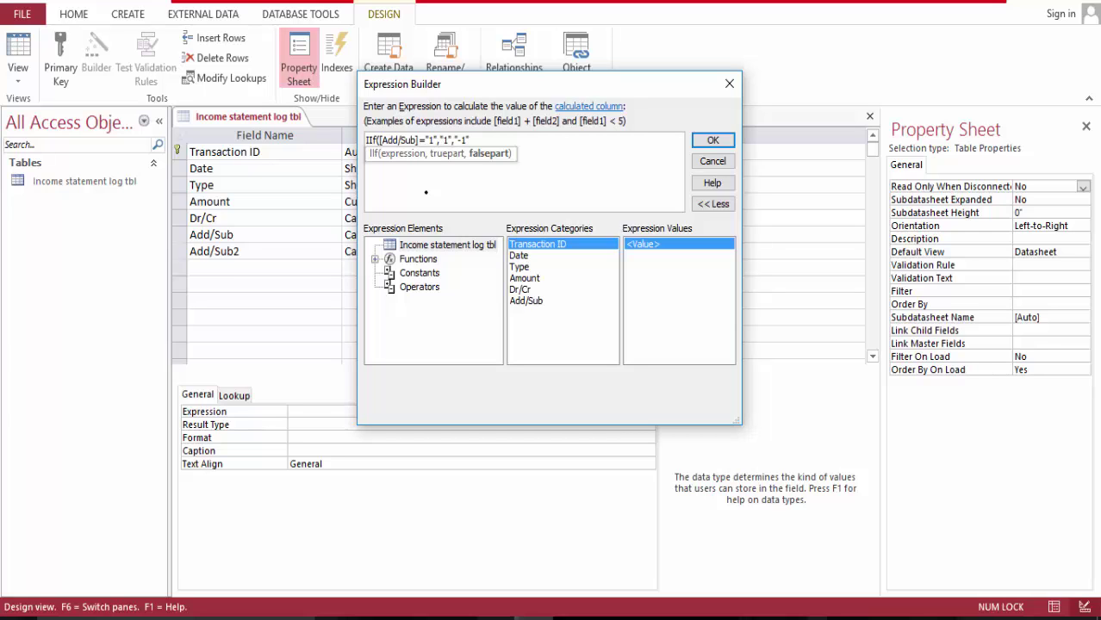
pyautogui.write('")')
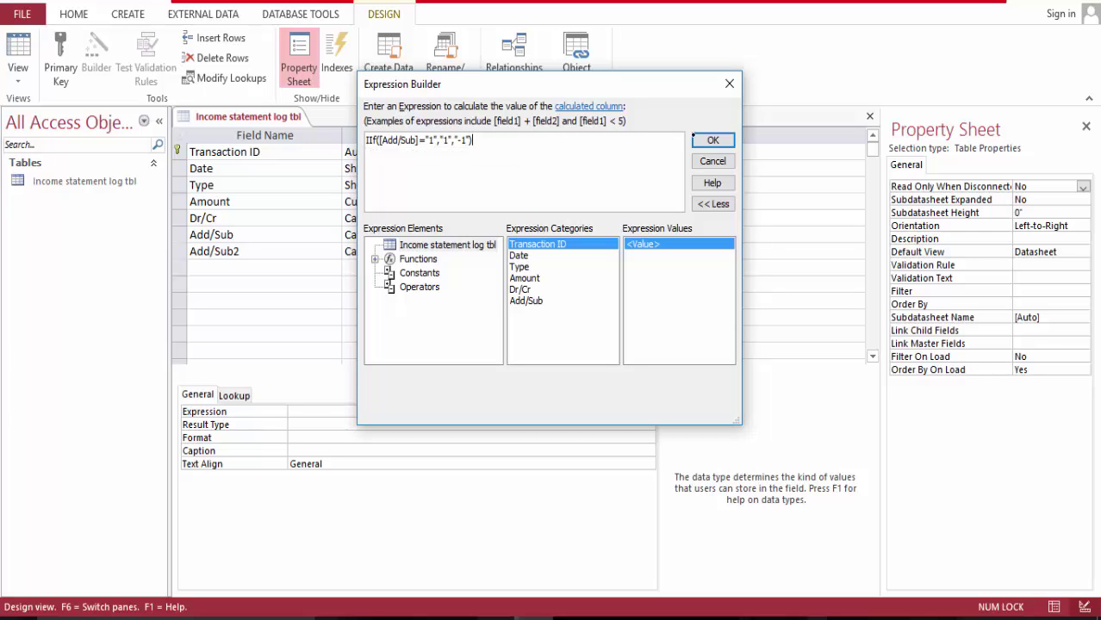
pyautogui.click(698, 136)
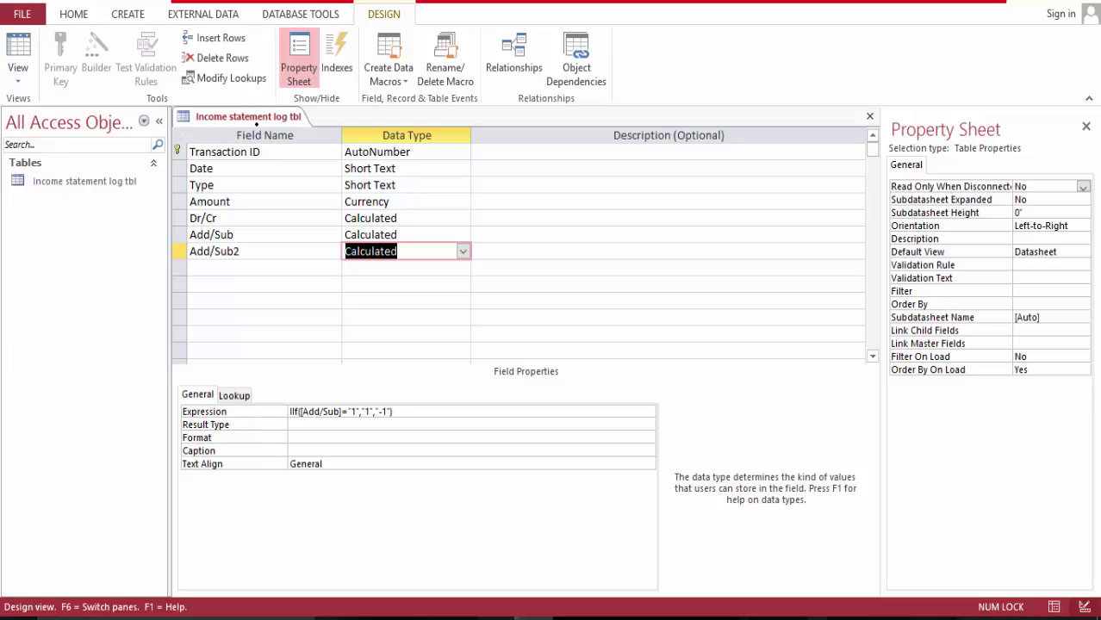
pyautogui.rightClick(261, 116)
pyautogui.click(291, 126)
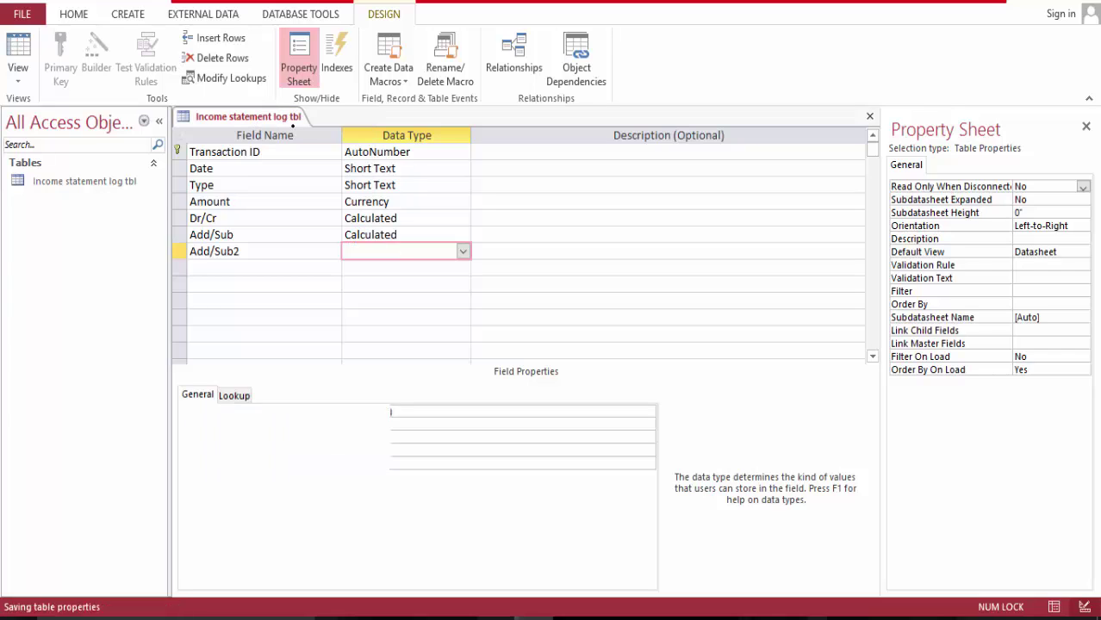
# Add a Calculated field named Income below Add/Sub2 and begin its expression with IIf([Add/Sub]=1,"0","0").
pyautogui.click(281, 267)
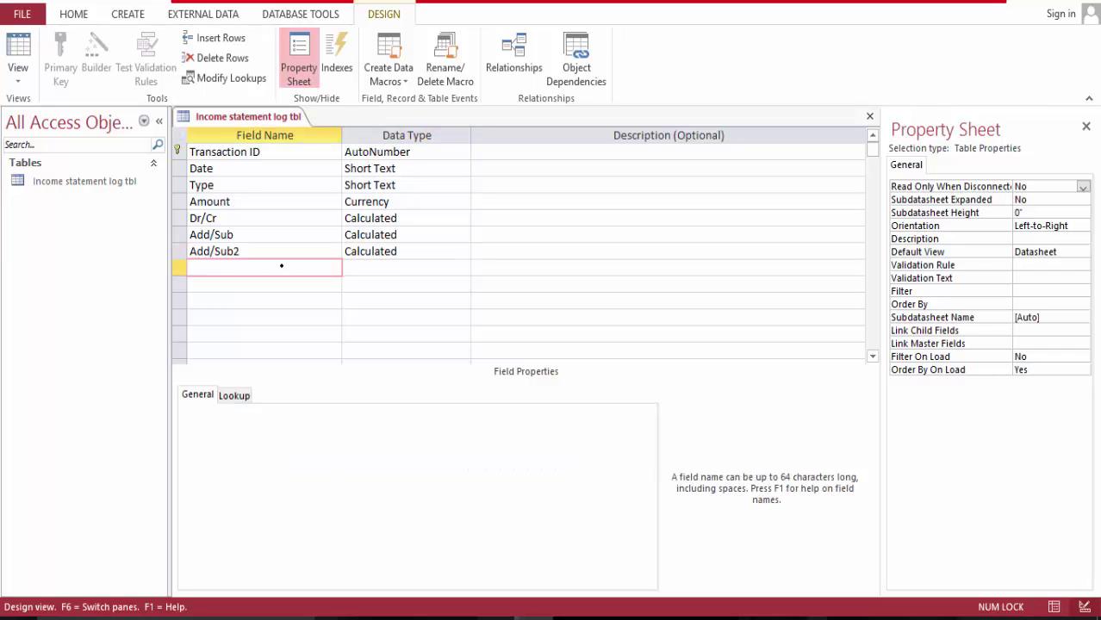
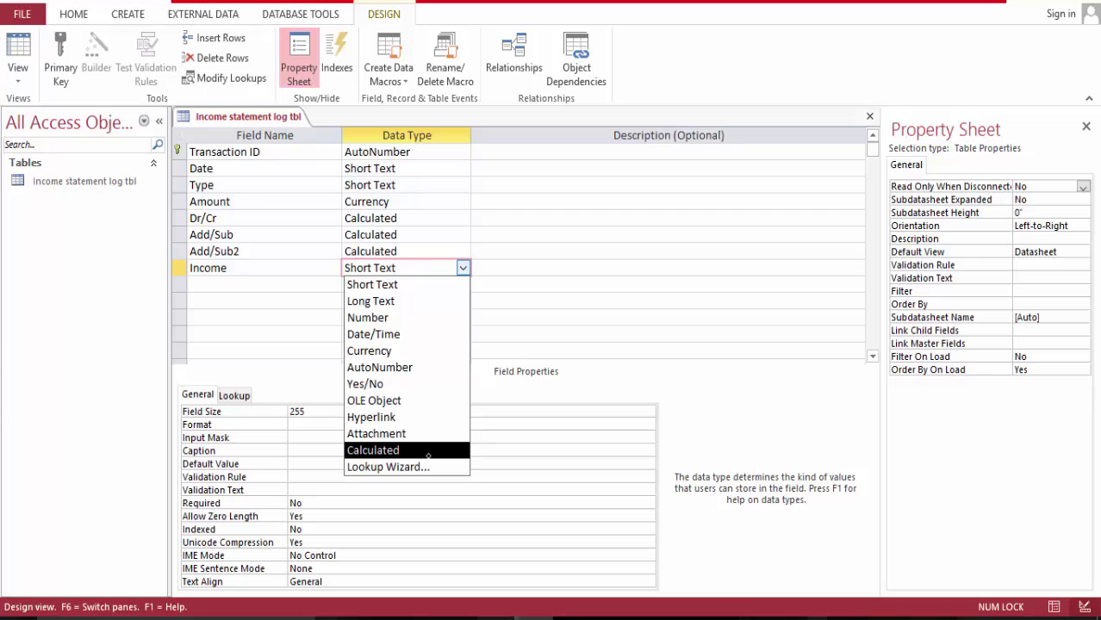
pyautogui.click(421, 452)
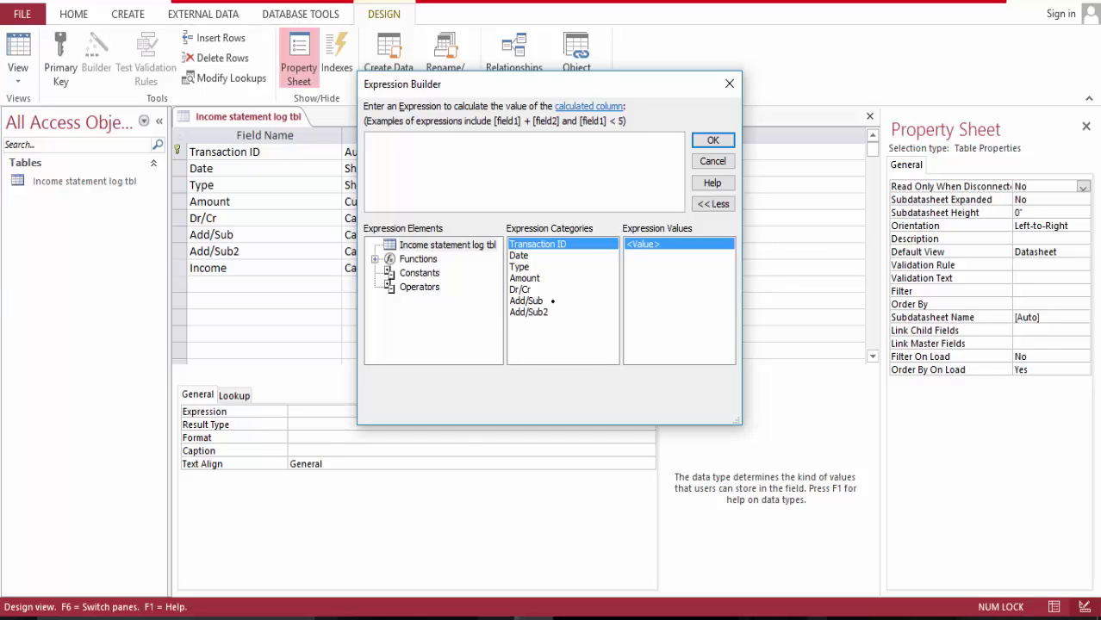
pyautogui.write('ii')
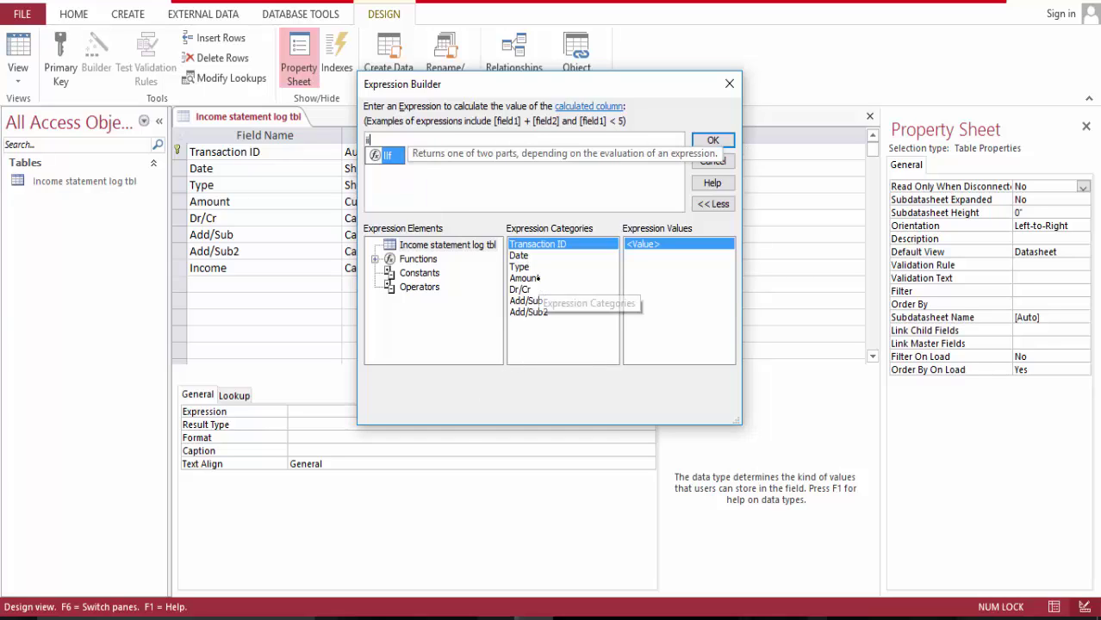
pyautogui.press('Tab')
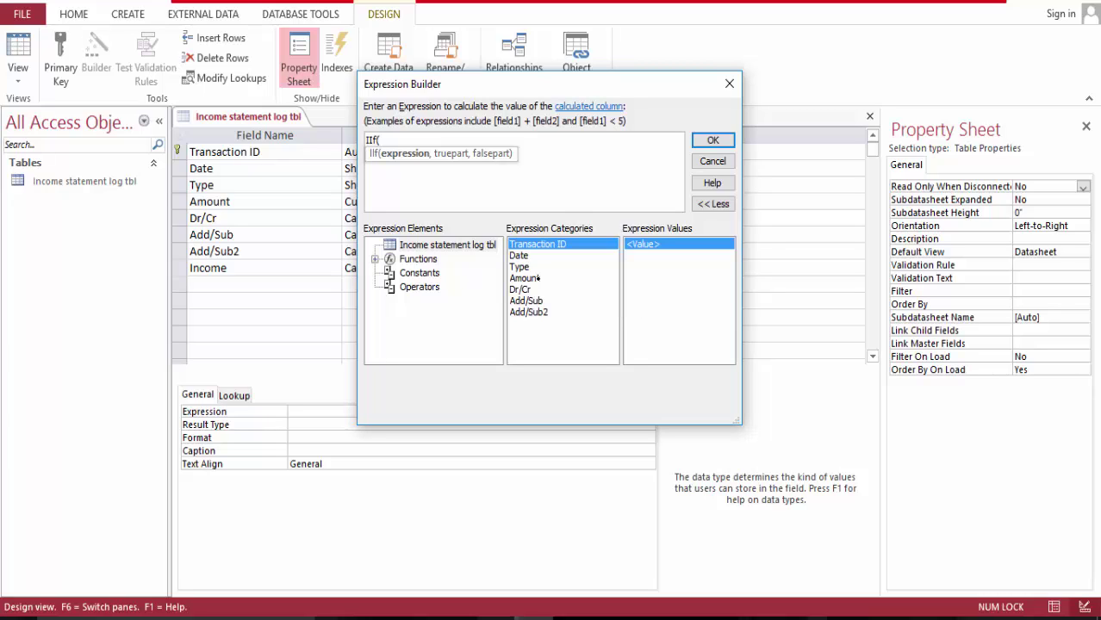
pyautogui.write('a')
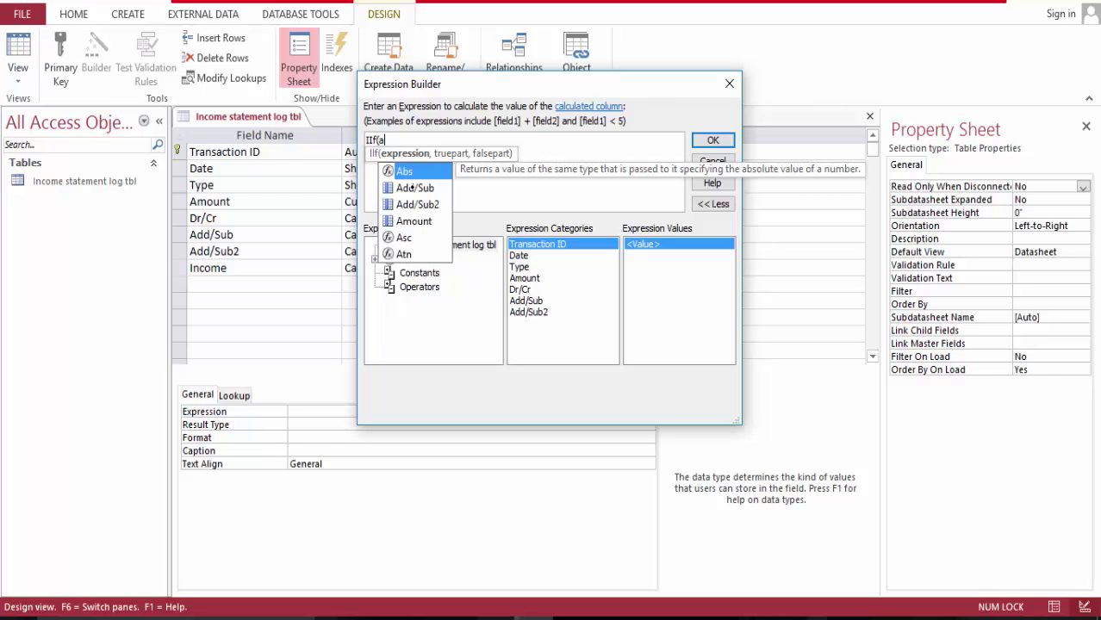
pyautogui.doubleClick(415, 188)
pyautogui.write('=')
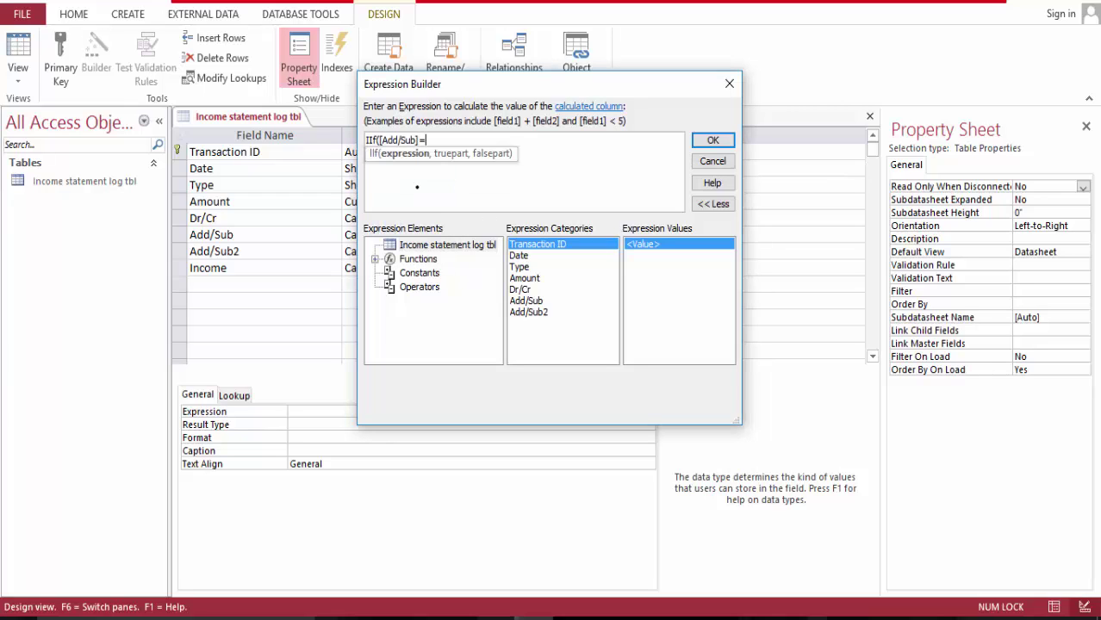
pyautogui.write('1,"0"')
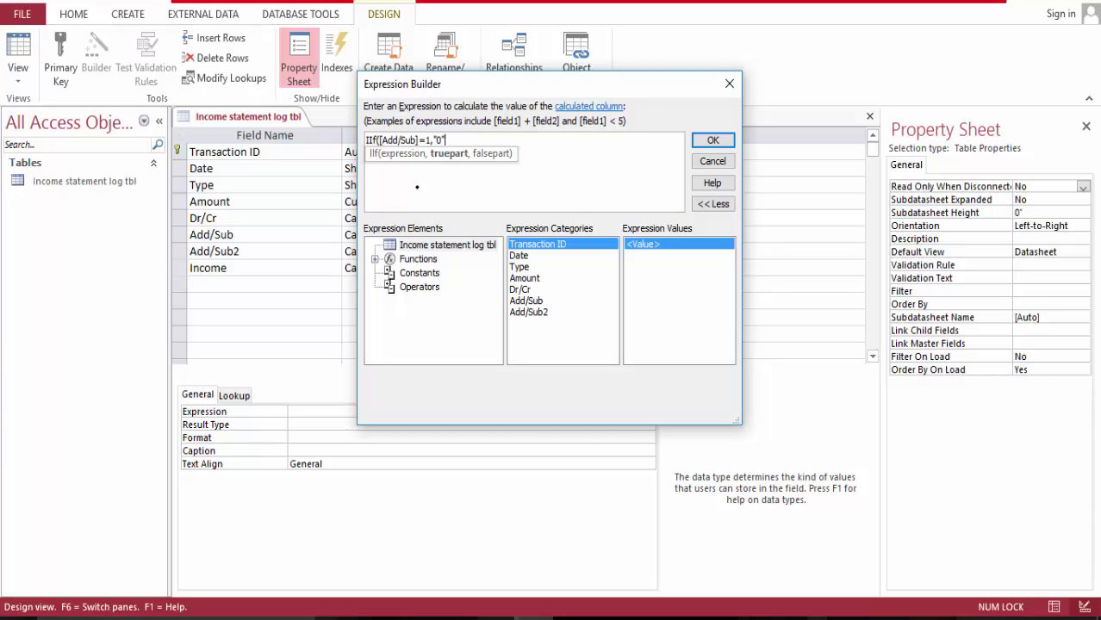
pyautogui.write(',"')
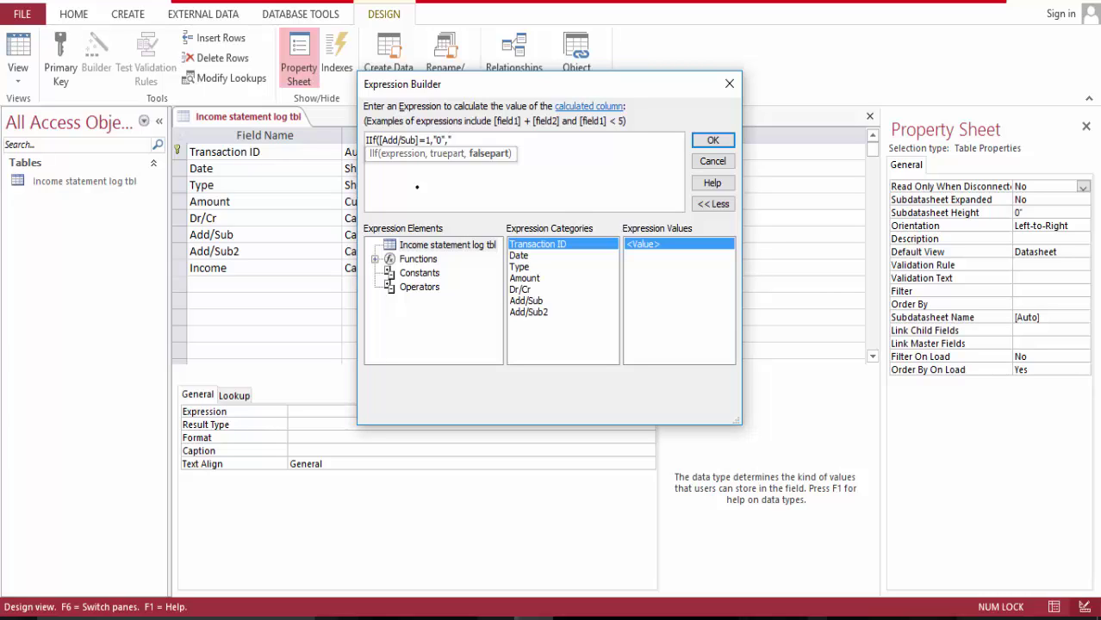
pyautogui.write('0")')
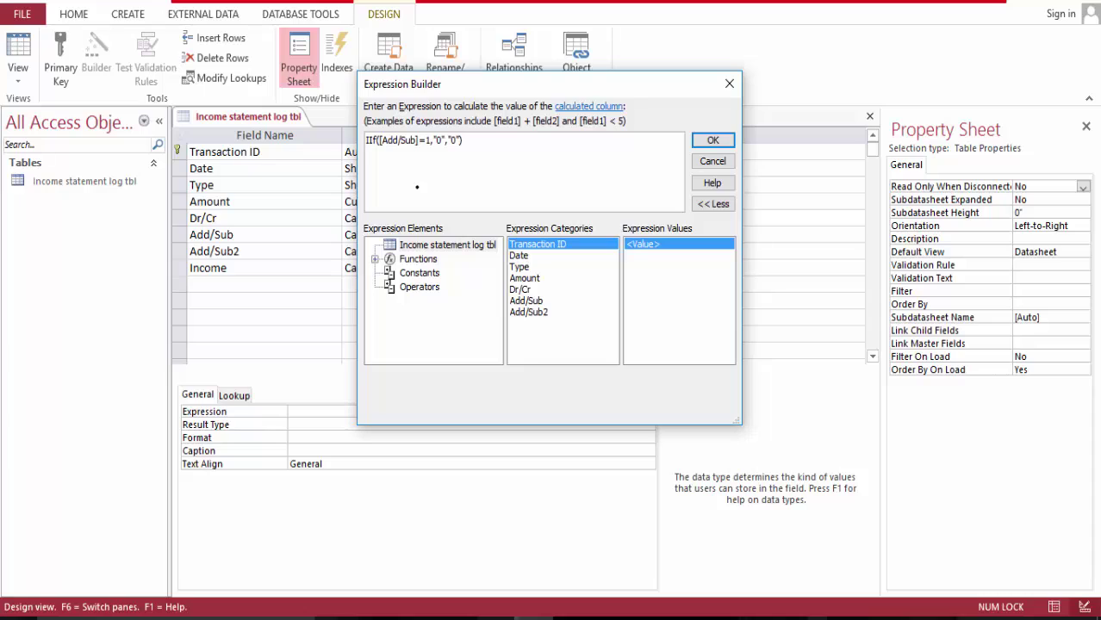
# Append +IIf([Add/Sub]="2","0",[Amount]) to the Income field's expression.
pyautogui.write('=')
pyautogui.press('BackSpace')
pyautogui.write('+IIf(')
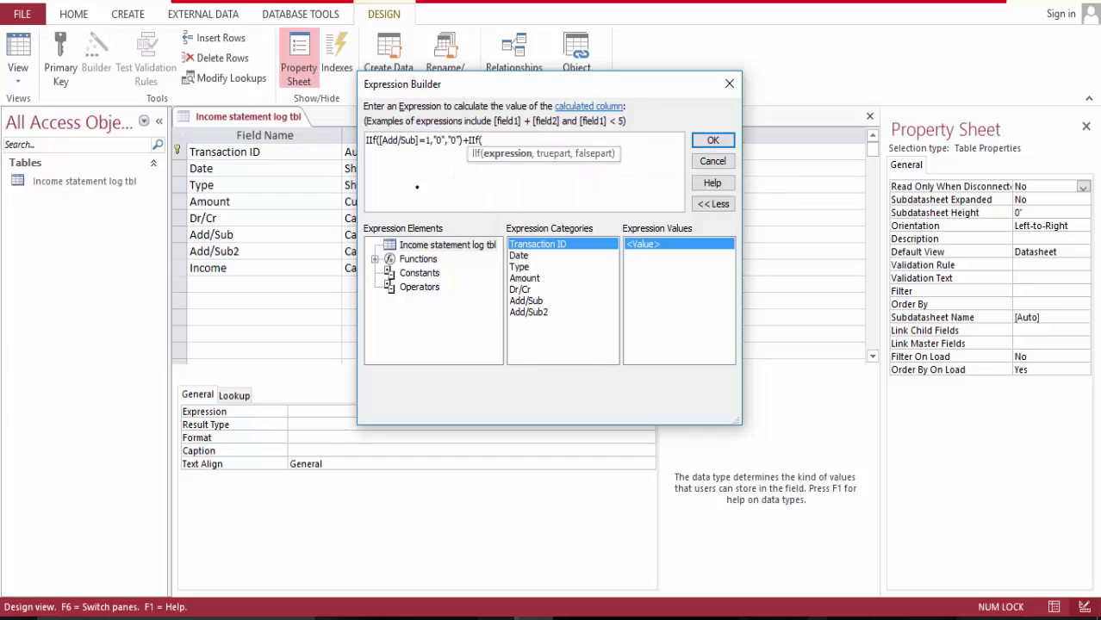
pyautogui.write('a')
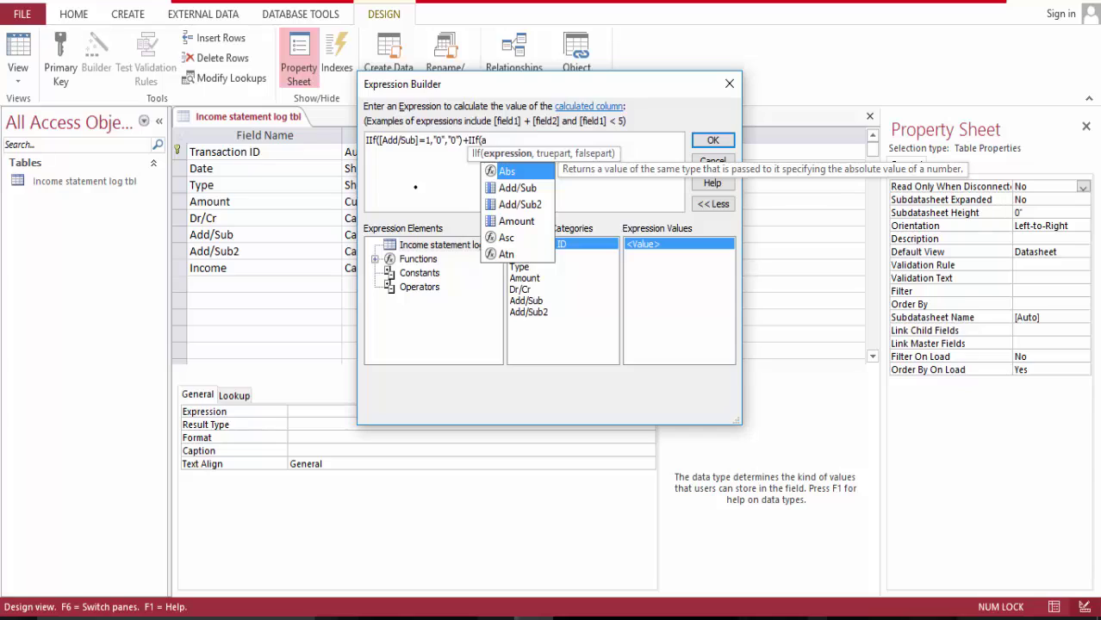
pyautogui.doubleClick(533, 187)
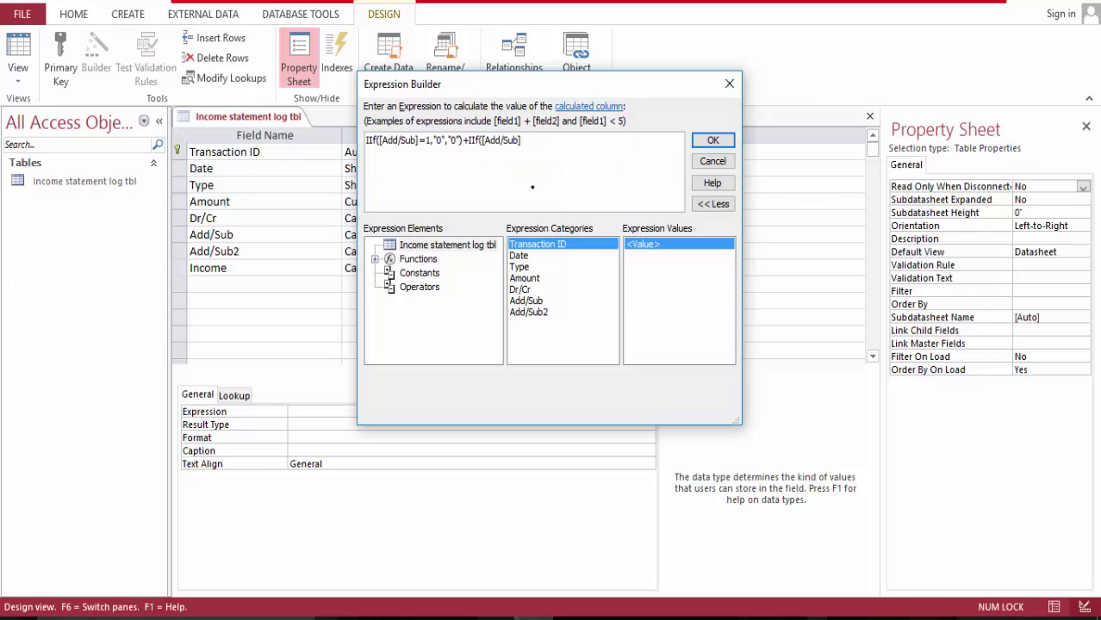
pyautogui.write('=')
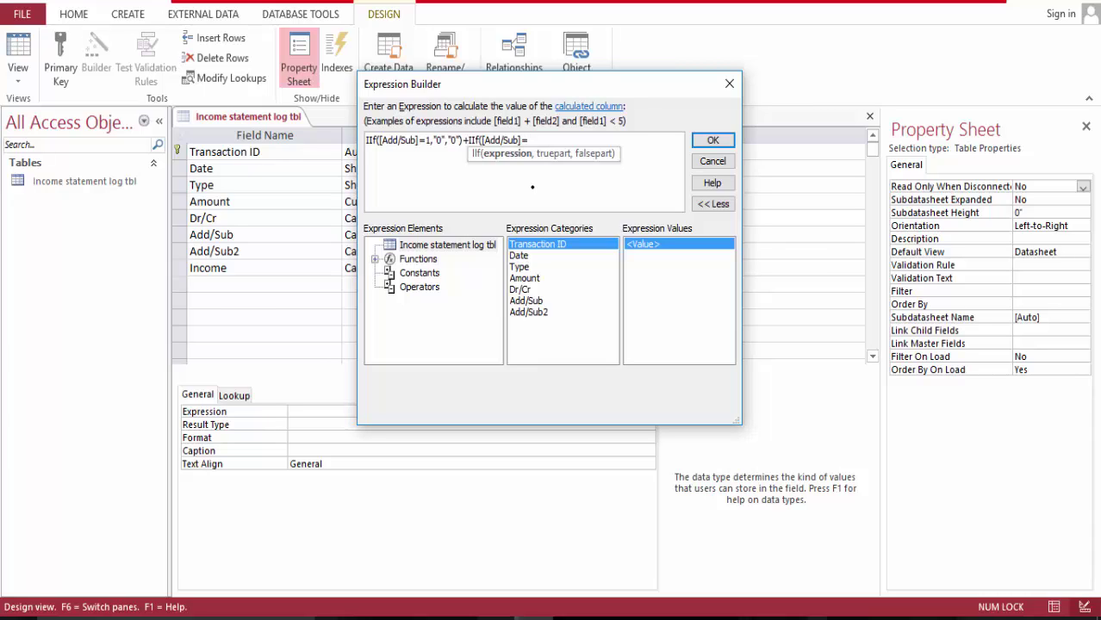
pyautogui.write('"2","0",')
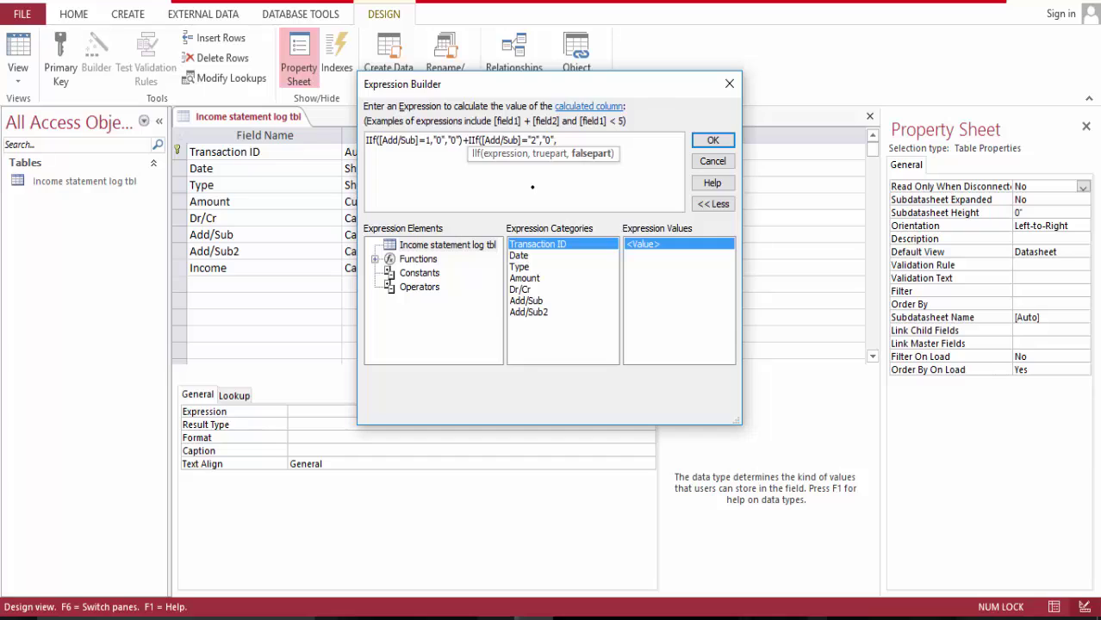
pyautogui.write('a')
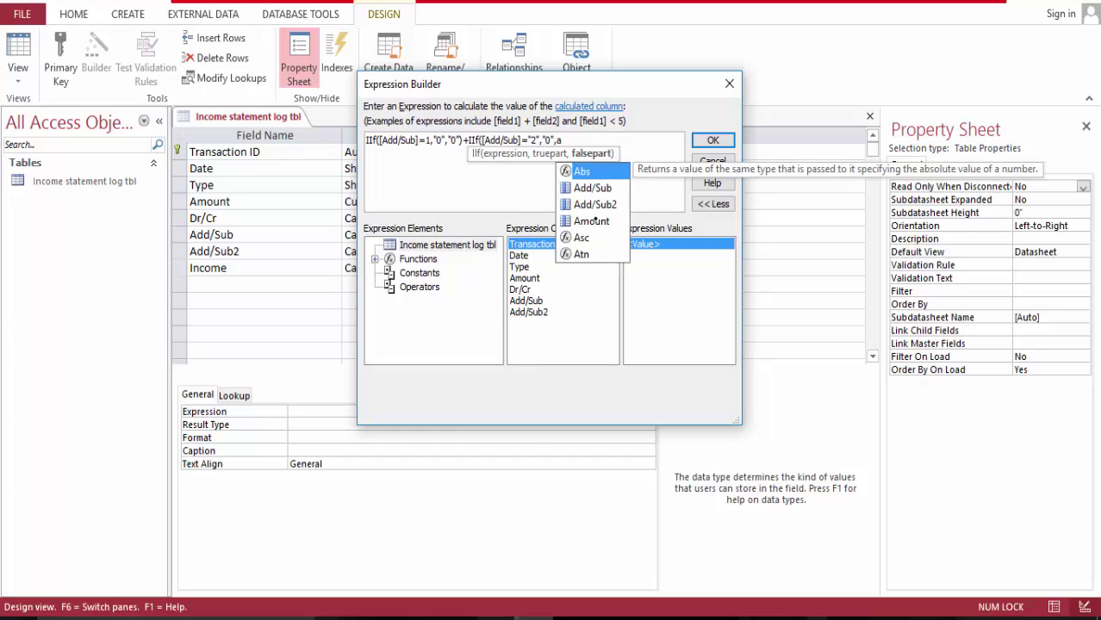
pyautogui.doubleClick(591, 221)
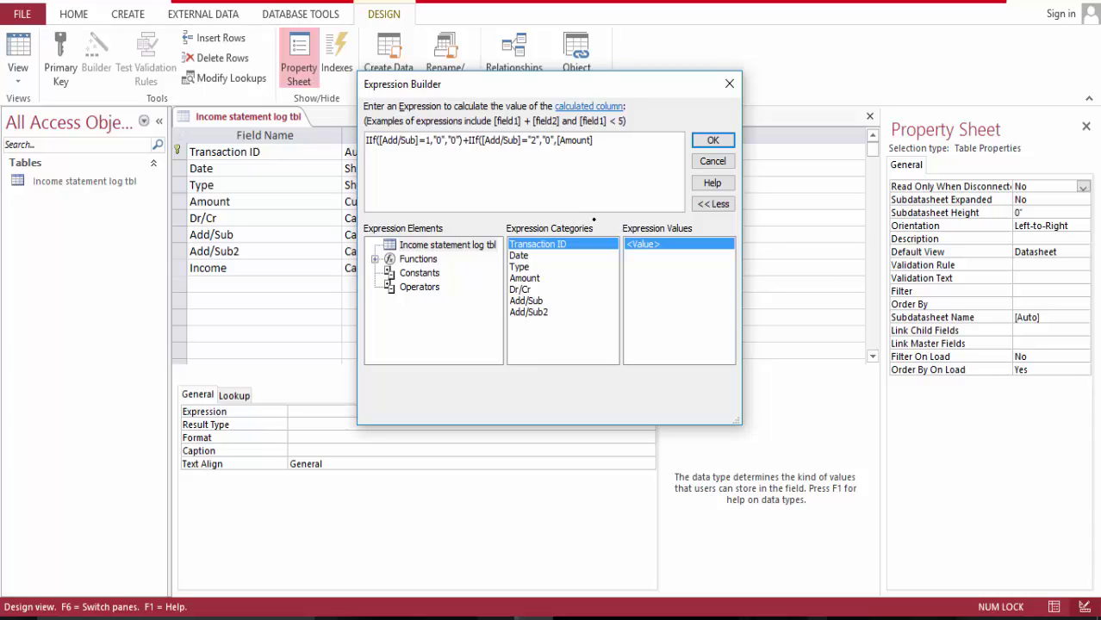
pyautogui.write(')')
# Enclose the 1 in the Income expression's first condition in quotation marks, accept the expression and save the table design.
pyautogui.click(428, 139)
pyautogui.write('"')
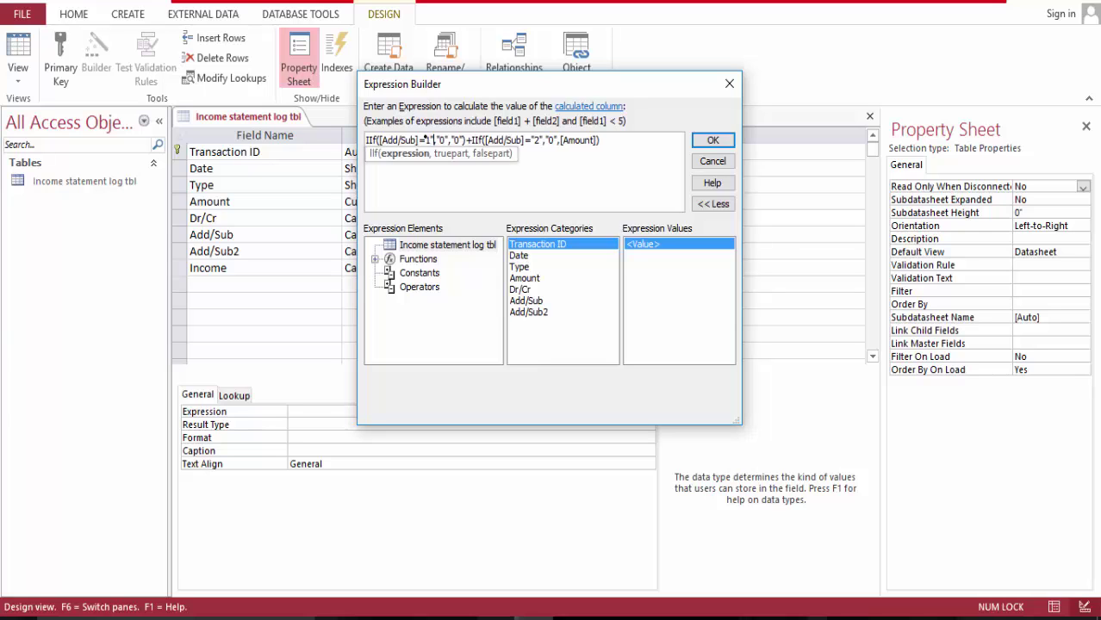
pyautogui.click(424, 139)
pyautogui.write('"')
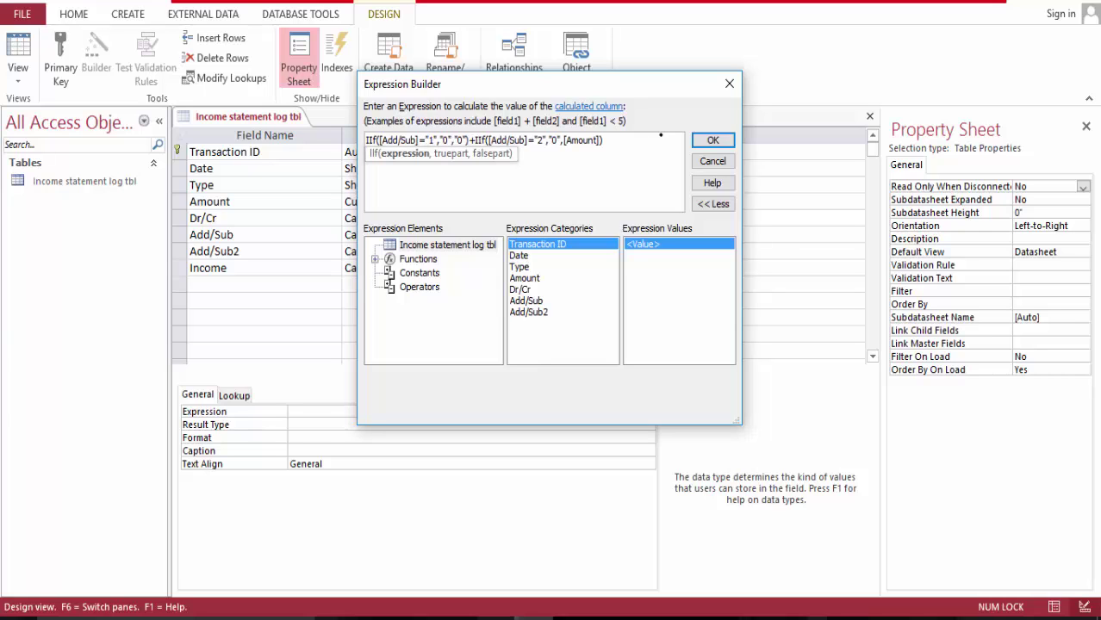
pyautogui.click(718, 138)
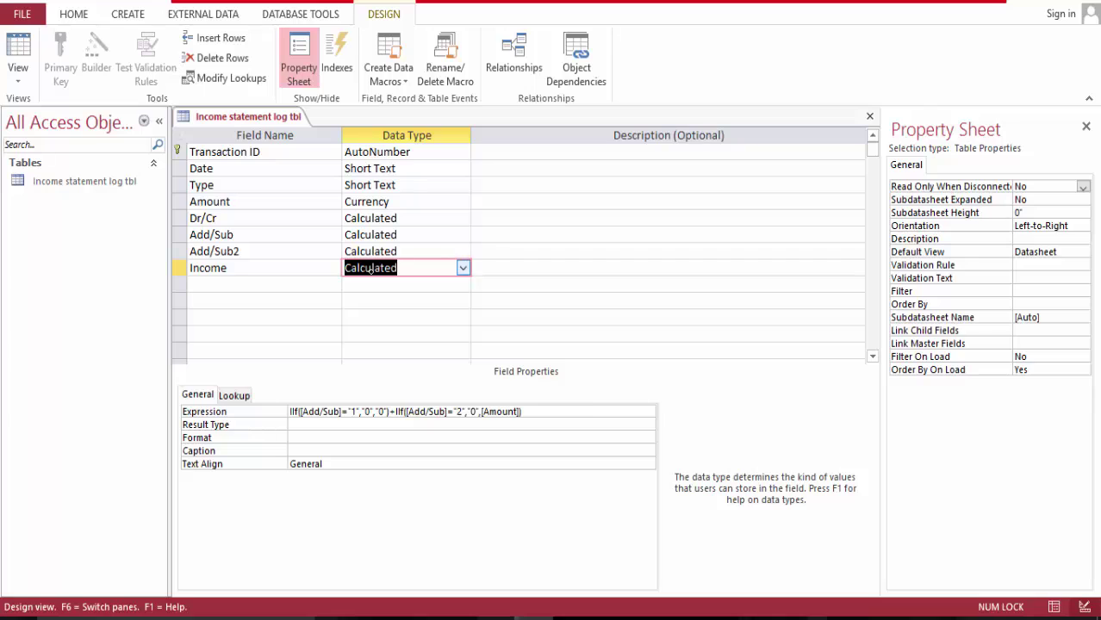
pyautogui.rightClick(247, 115)
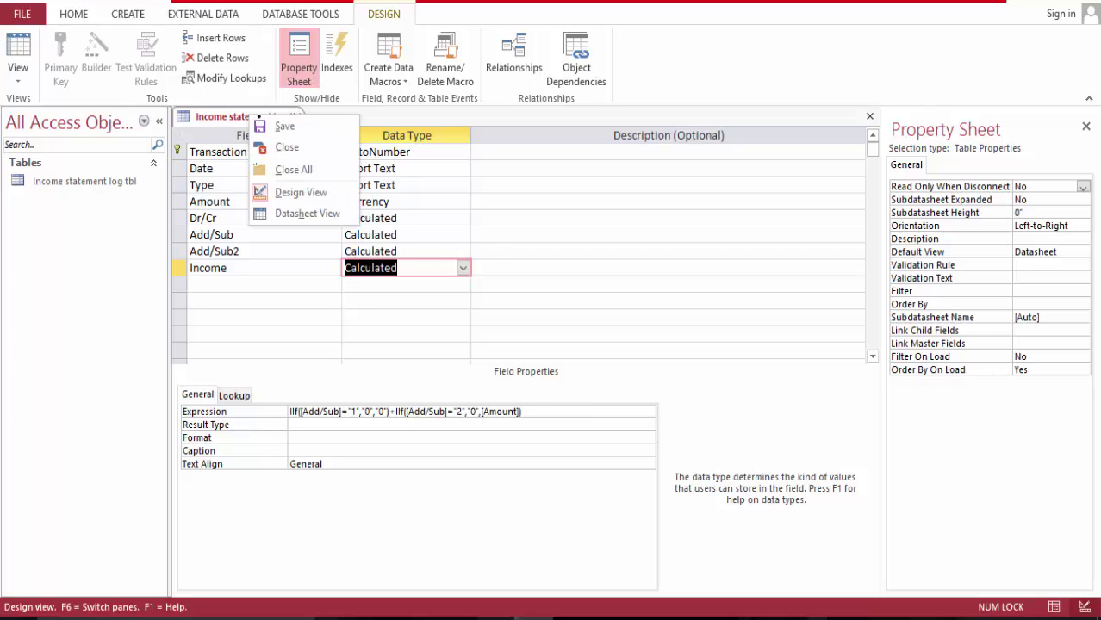
pyautogui.click(285, 125)
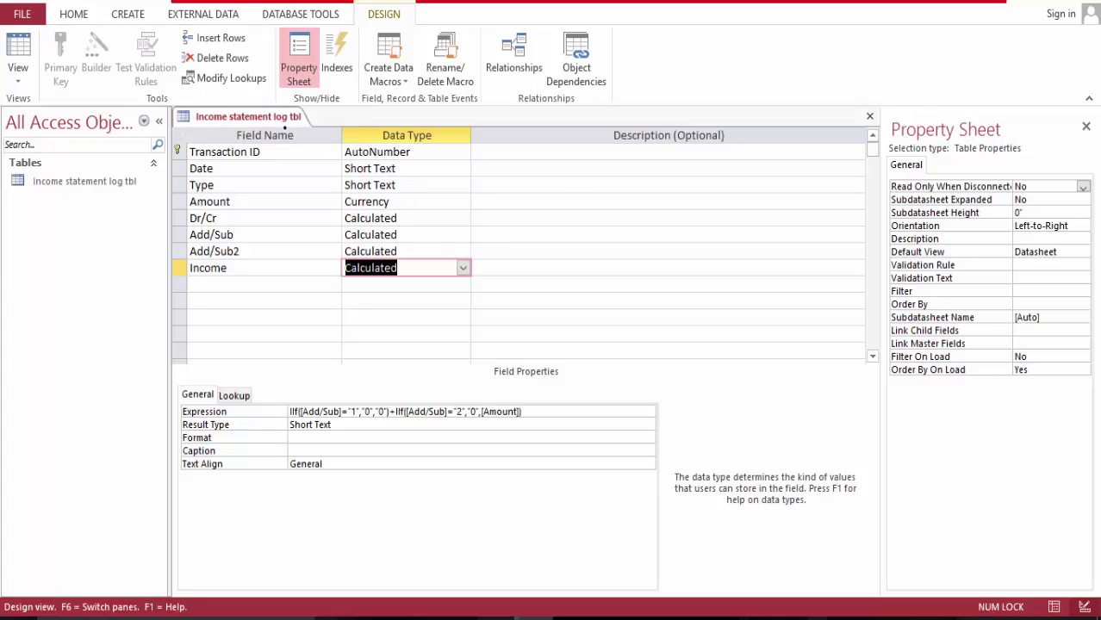
# Add a field named Expense below Income.
pyautogui.click(278, 281)
pyautogui.write('Ex')
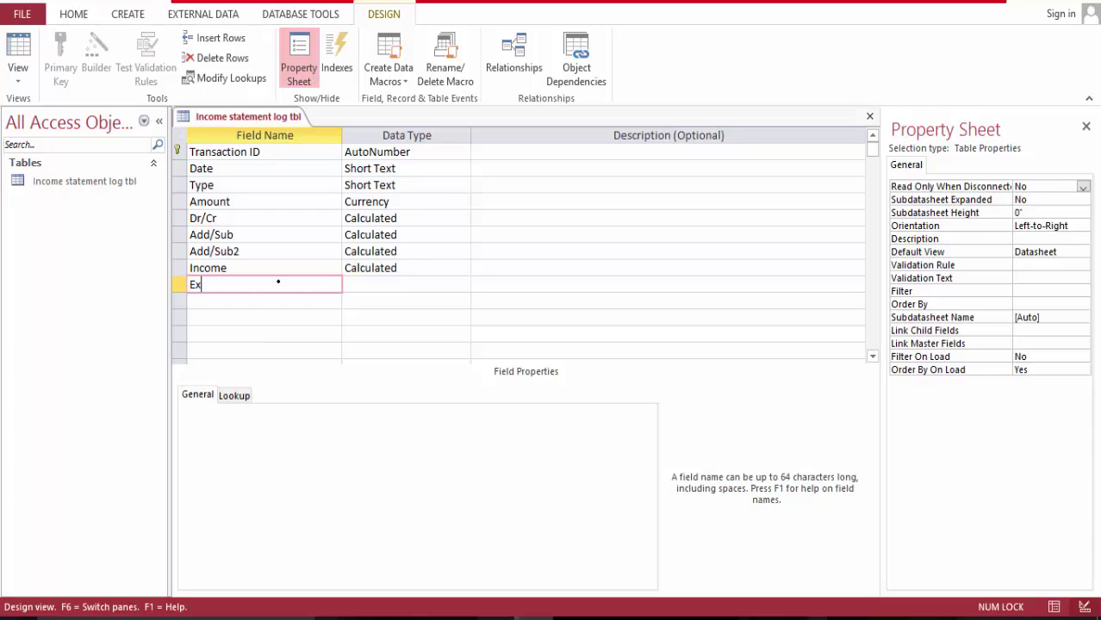
pyautogui.write('pense')
# Copy the whole expression of the Income field.
pyautogui.click(433, 266)
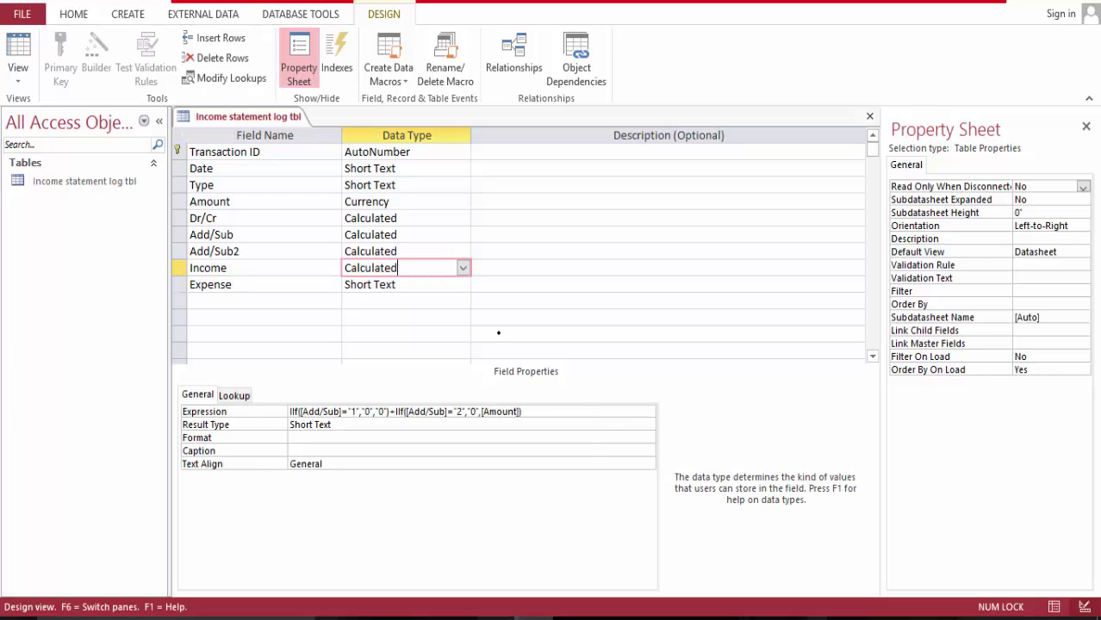
pyautogui.click(364, 412)
pyautogui.hotkey('ctrl', 'c')
pyautogui.rightClick(364, 411)
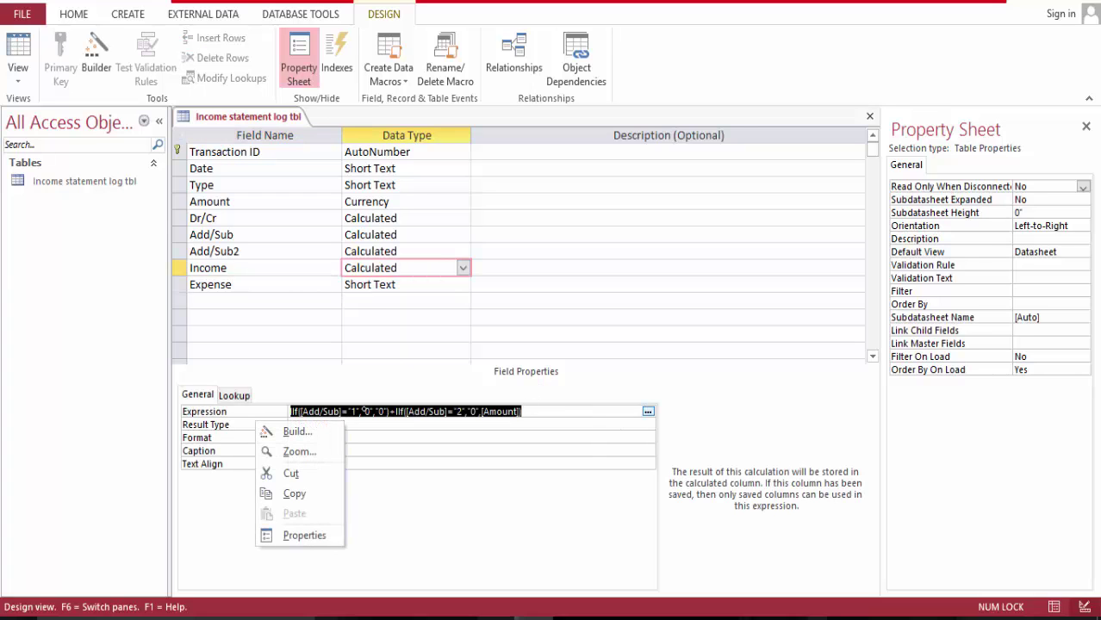
pyautogui.click(294, 493)
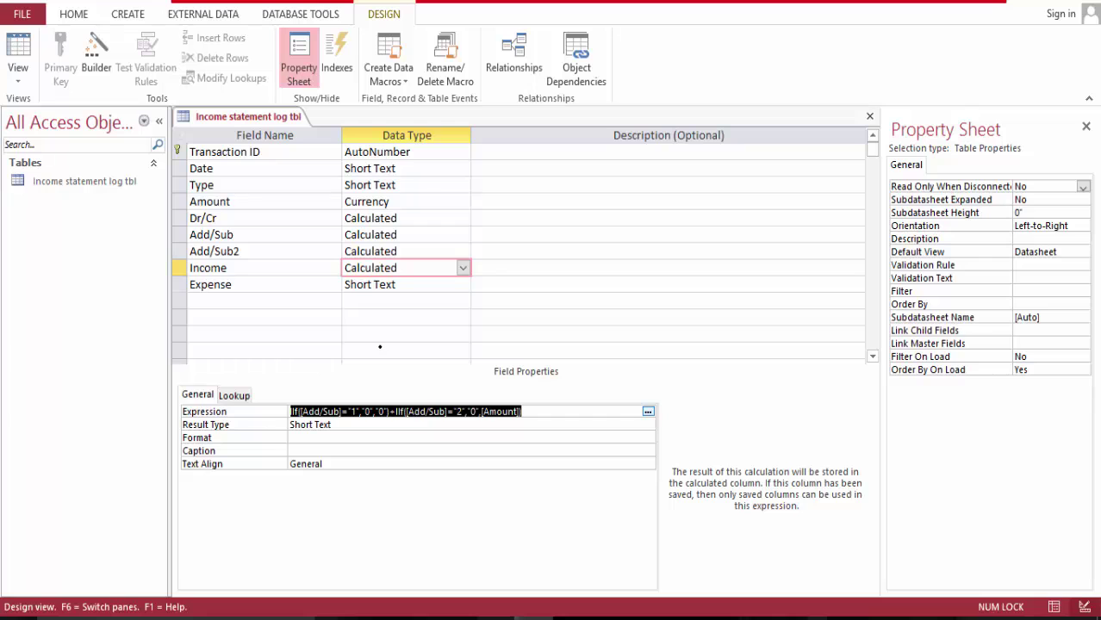
# Set the Expense field's data type to Calculated and paste the copied Income expression as its expression.
pyautogui.click(371, 285)
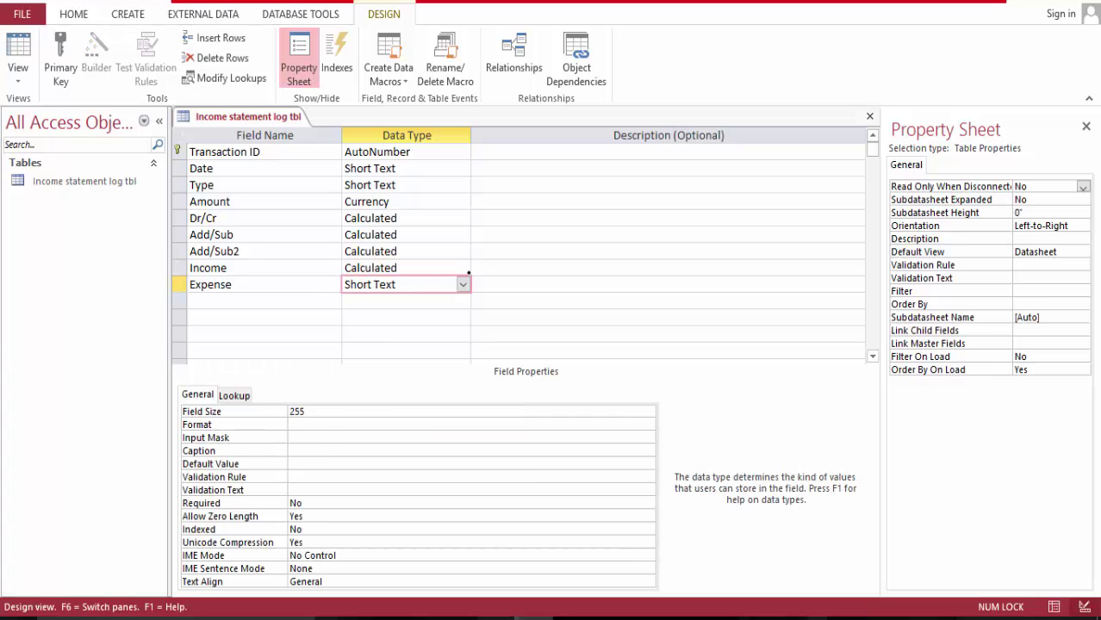
pyautogui.click(462, 284)
pyautogui.click(432, 471)
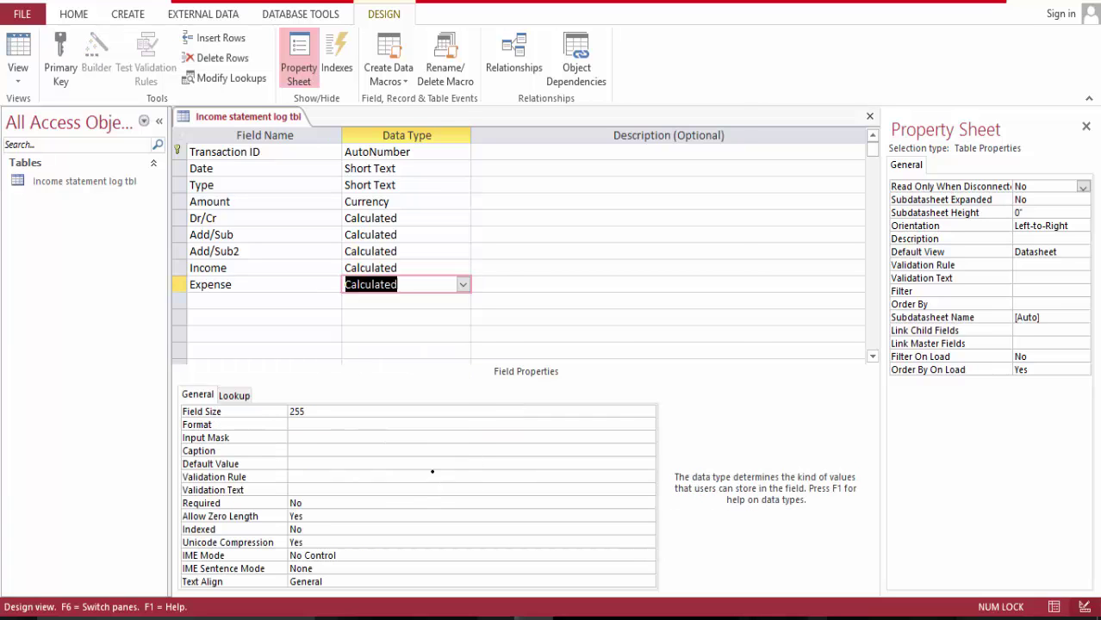
pyautogui.hotkey('ctrl', 'v')
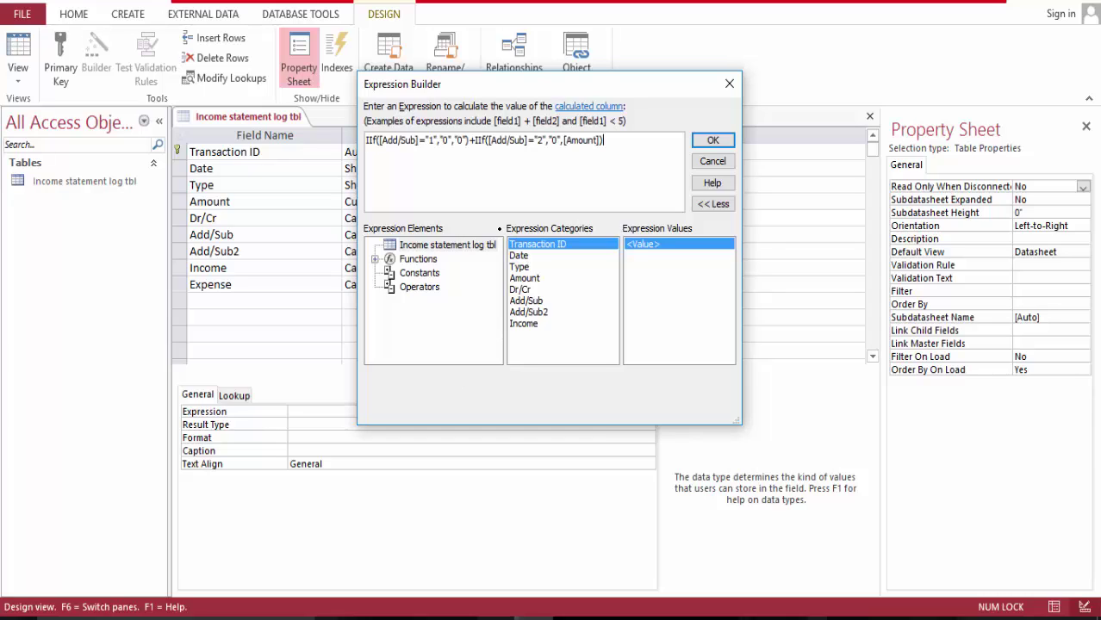
# Change the Expense expression to IIf([Add/Sub]="2","0","0")+IIf([Add/Sub]="1","0",[Amount]) and accept it.
pyautogui.click(431, 141)
pyautogui.press('BackSpace')
pyautogui.write('2')
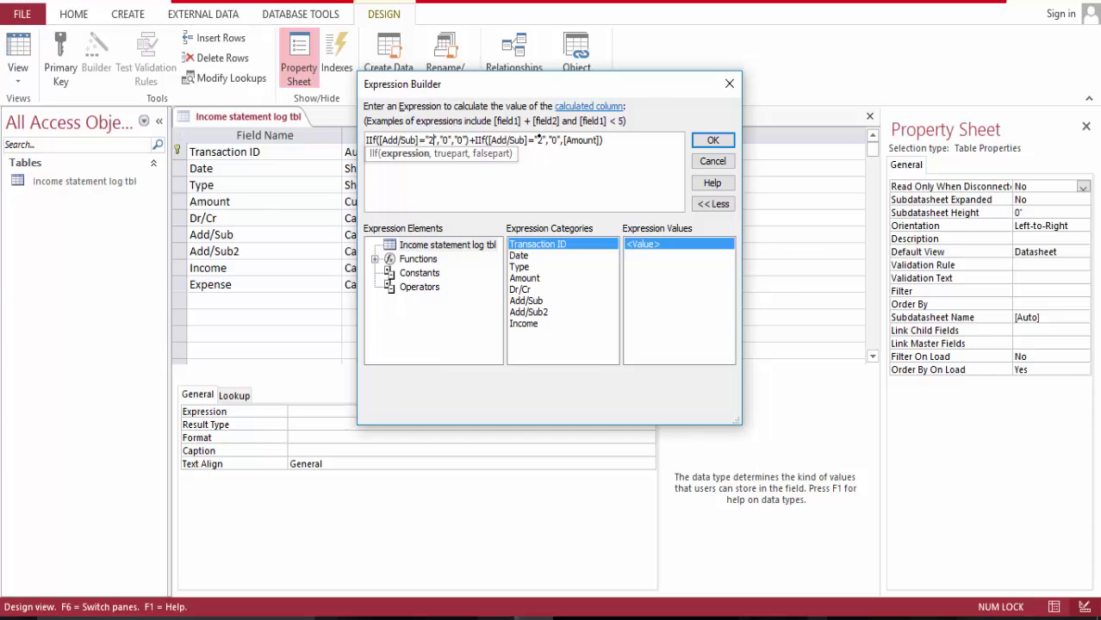
pyautogui.click(539, 141)
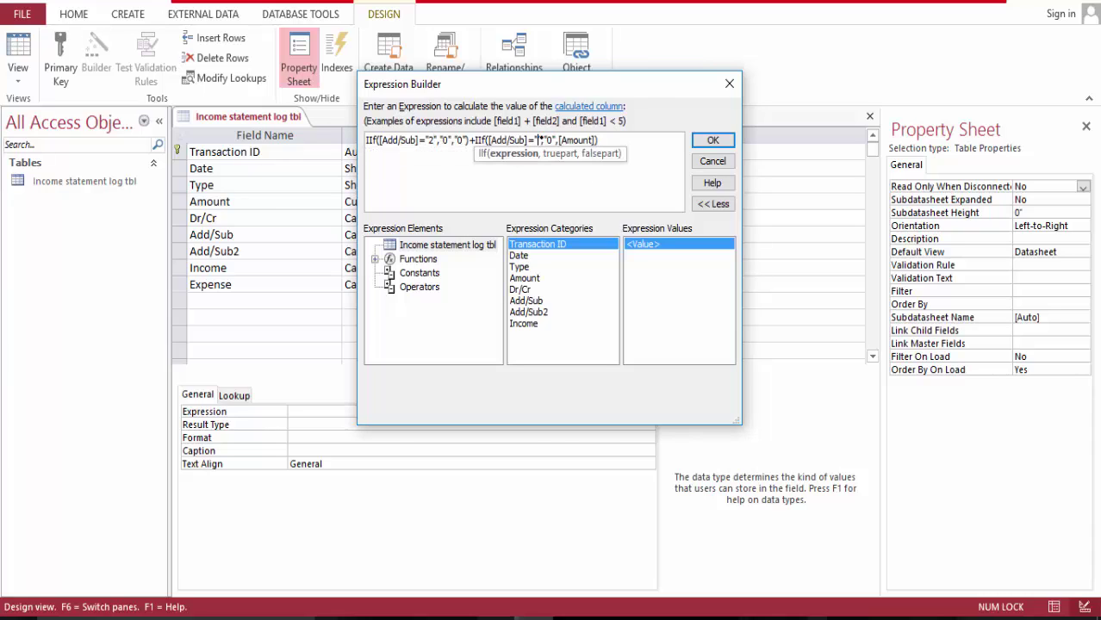
pyautogui.press('BackSpace')
pyautogui.write('1')
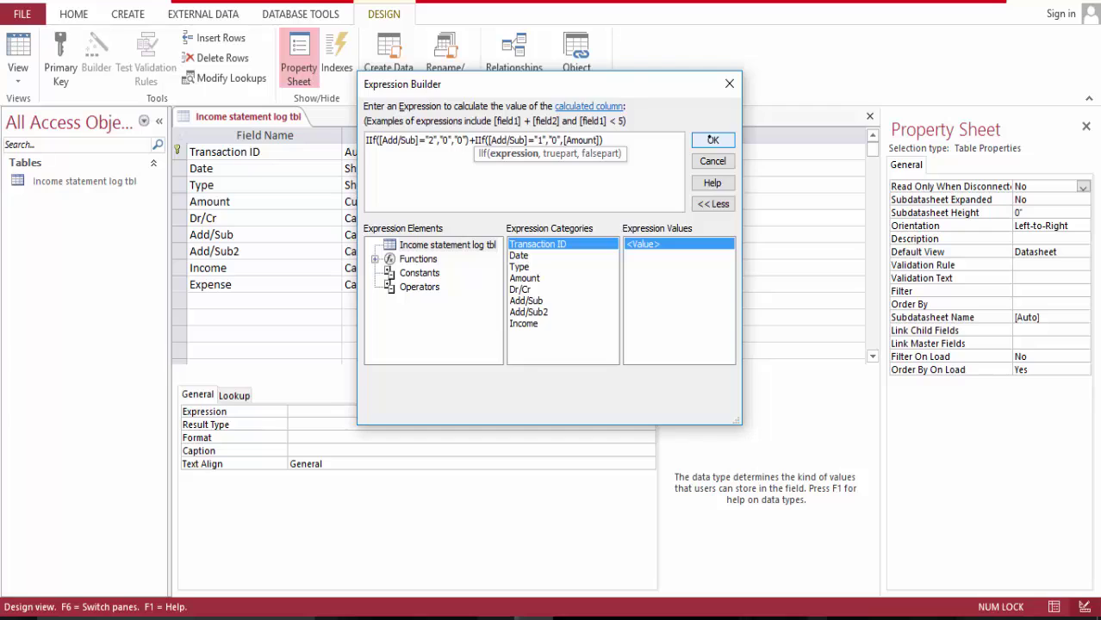
pyautogui.click(711, 141)
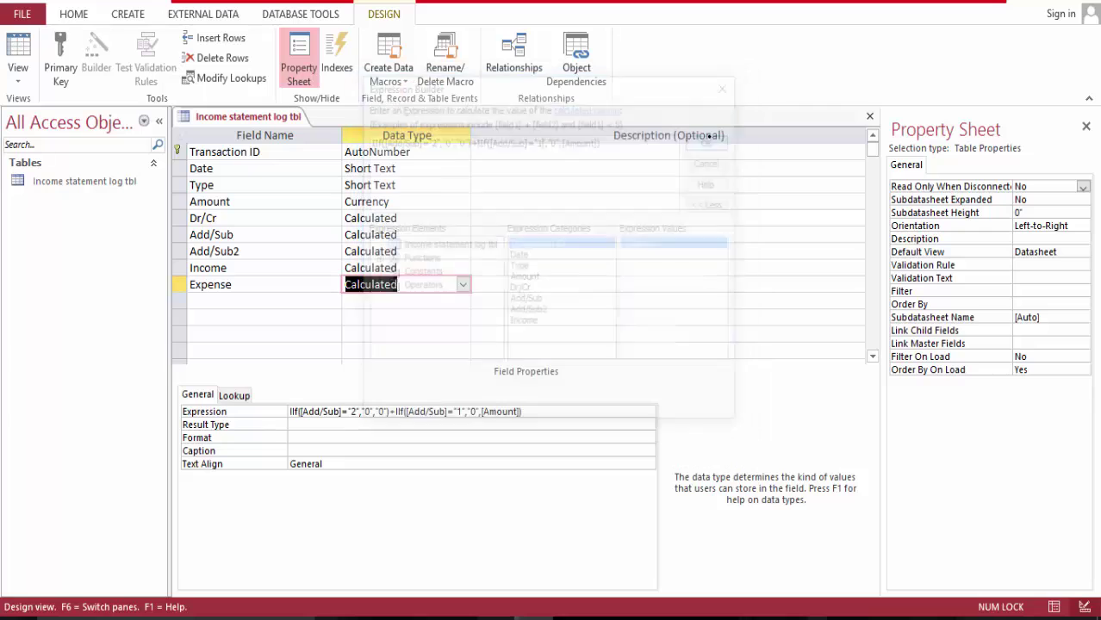
# Add a field named Net Income/Loss below Expense.
pyautogui.click(255, 302)
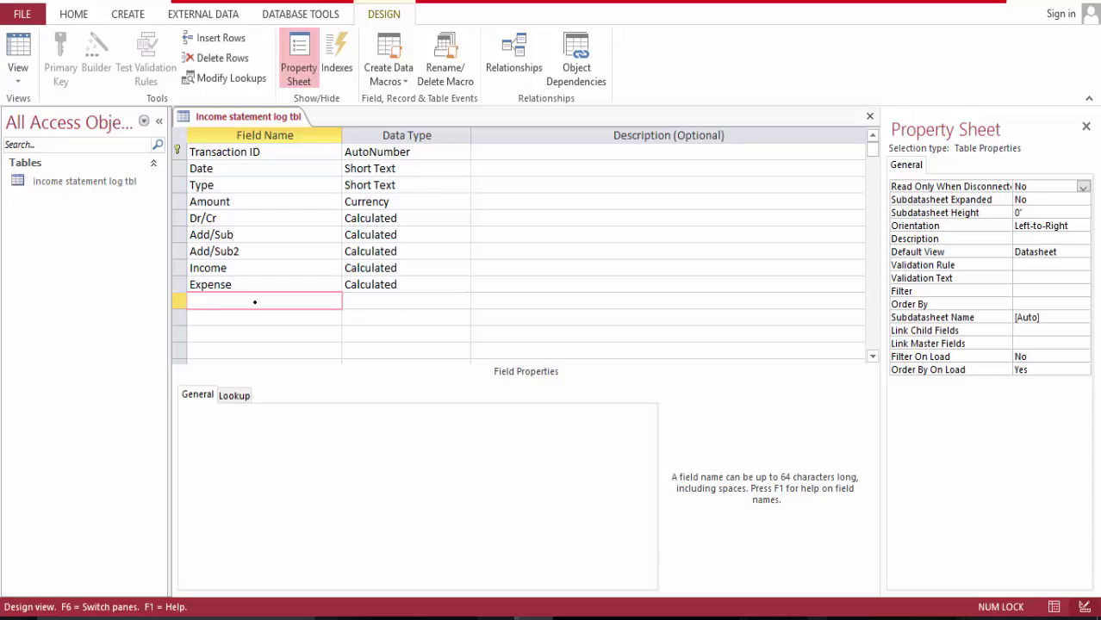
pyautogui.write('Net Income/Loss')
pyautogui.press('Tab')
# Switch to the handwritten notes in Word, strike out the Tax rate user input line, and return to the Access table design.
pyautogui.moveTo(651, 619)
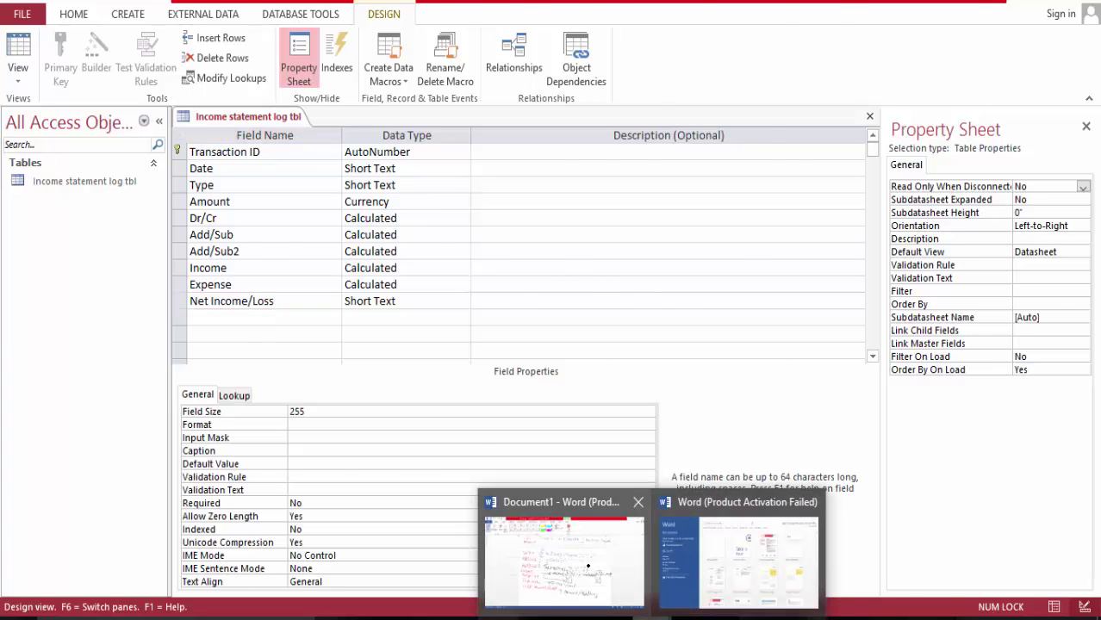
pyautogui.click(695, 574)
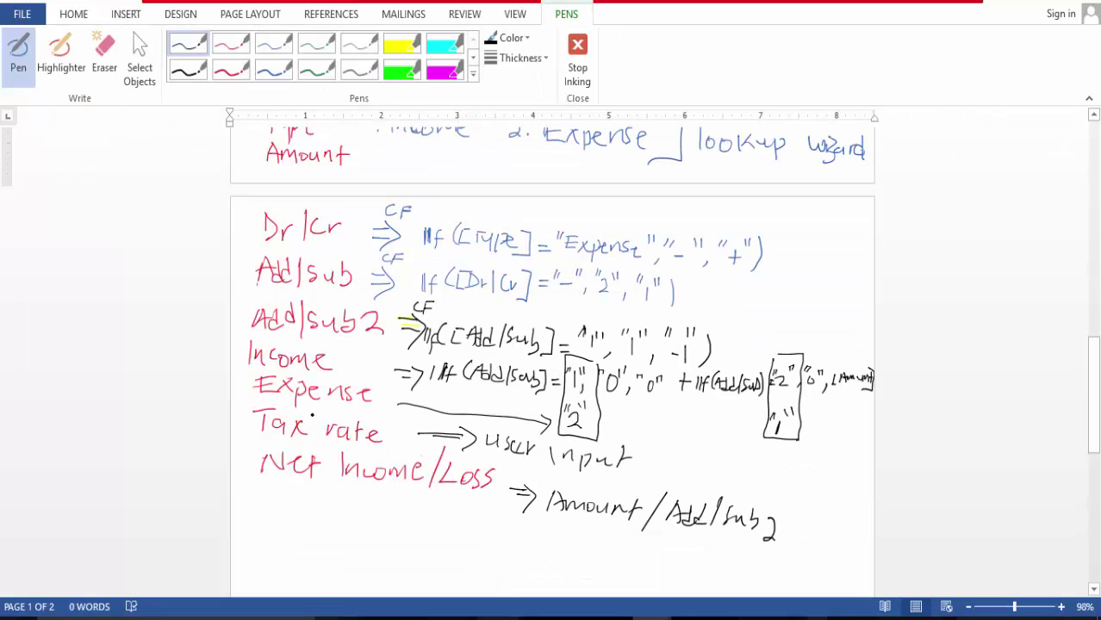
pyautogui.moveTo(261, 414)
pyautogui.mouseDown()
pyautogui.moveTo(264, 424)
pyautogui.moveTo(475, 430)
pyautogui.moveTo(603, 460)
pyautogui.moveTo(482, 461)
pyautogui.moveTo(317, 438)
pyautogui.moveTo(506, 444)
pyautogui.moveTo(540, 456)
pyautogui.mouseUp()
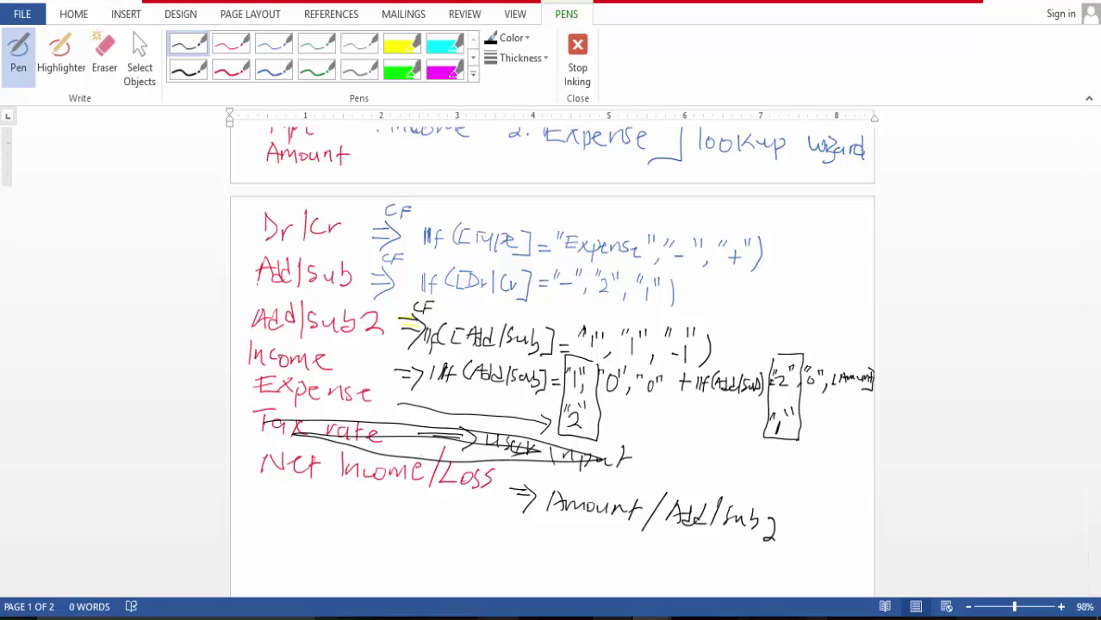
pyautogui.click(533, 617)
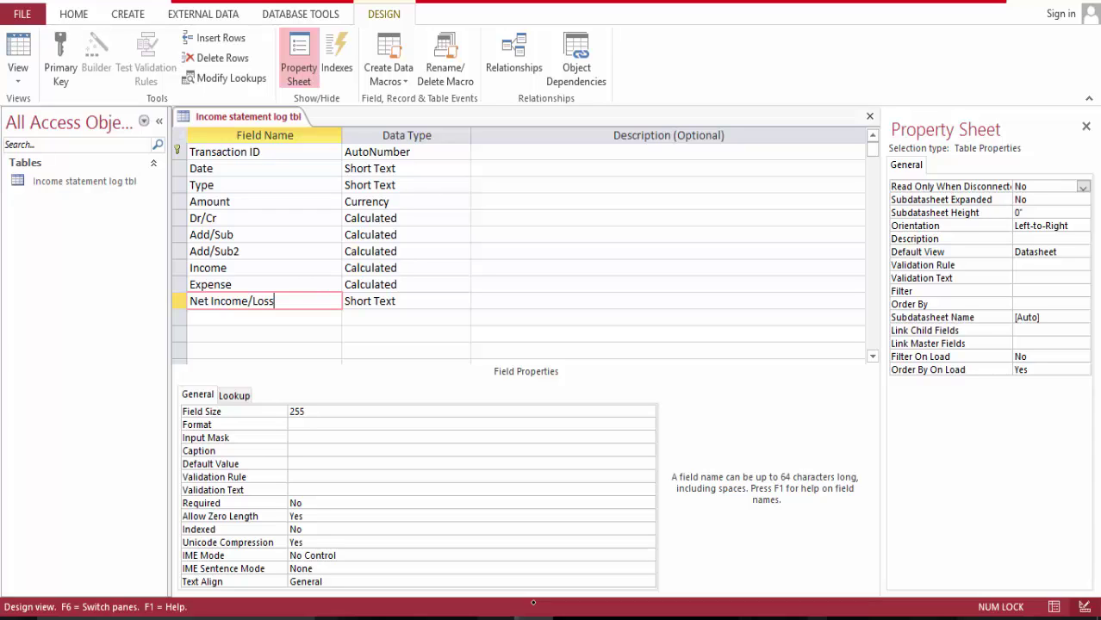
pyautogui.moveTo(533, 616)
# Try Calculated as the Net Income/Loss field's data type without entering an expression, and delete the field's row.
pyautogui.click(464, 300)
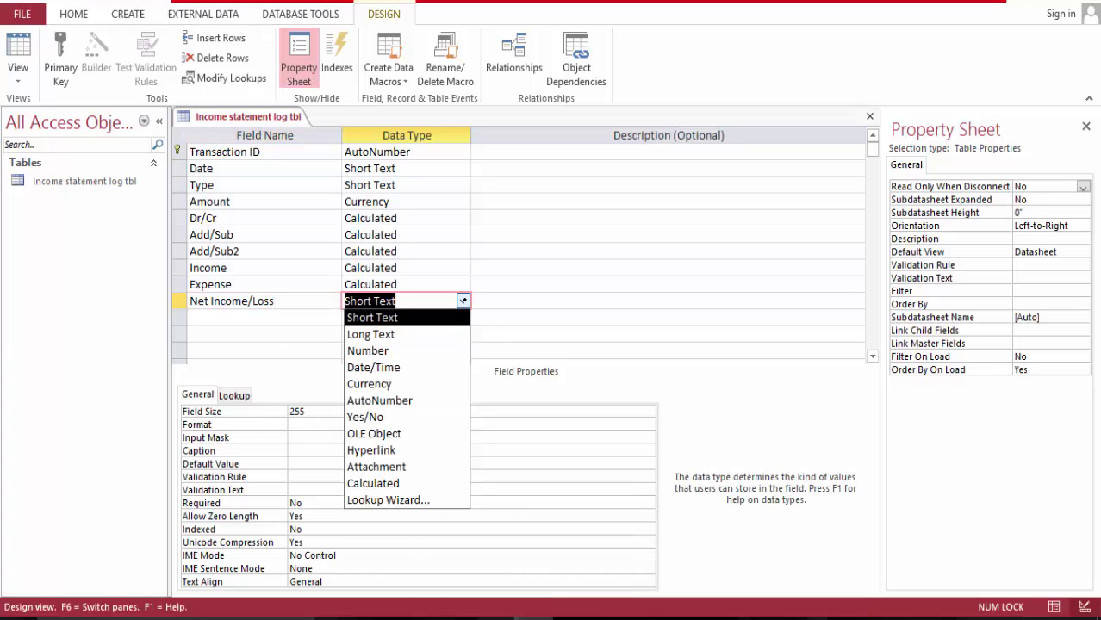
pyautogui.click(422, 479)
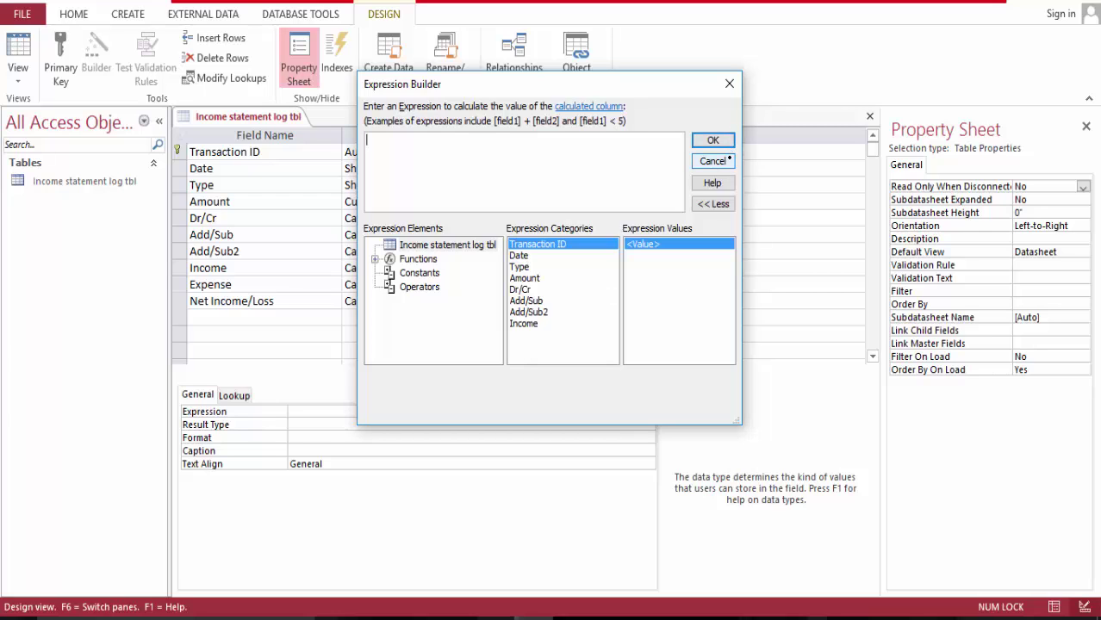
pyautogui.click(713, 161)
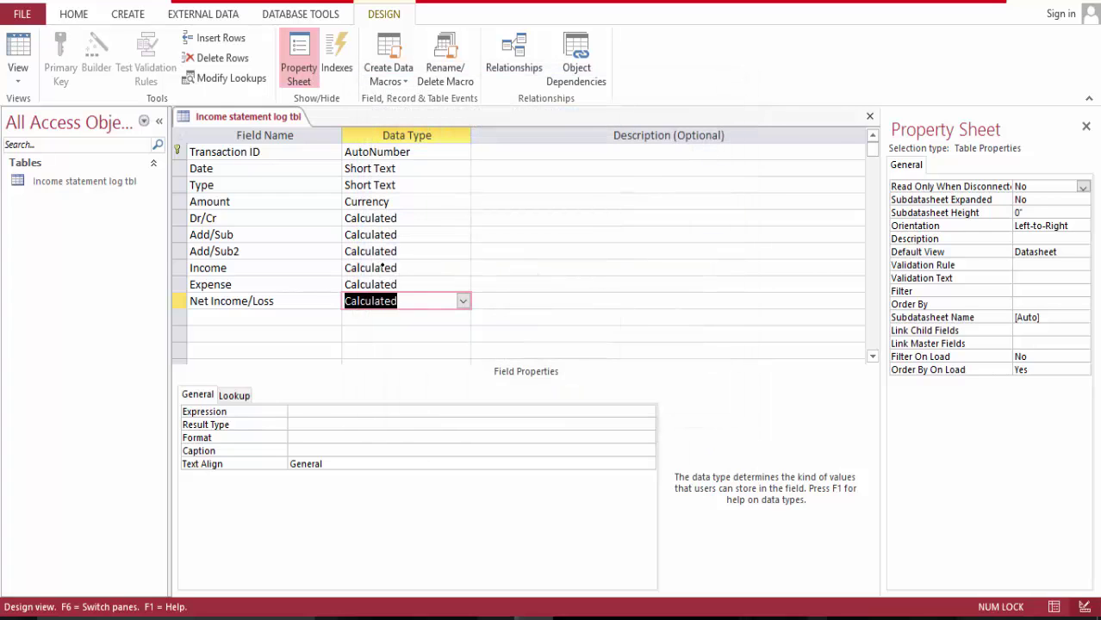
pyautogui.click(177, 300)
pyautogui.rightClick(177, 300)
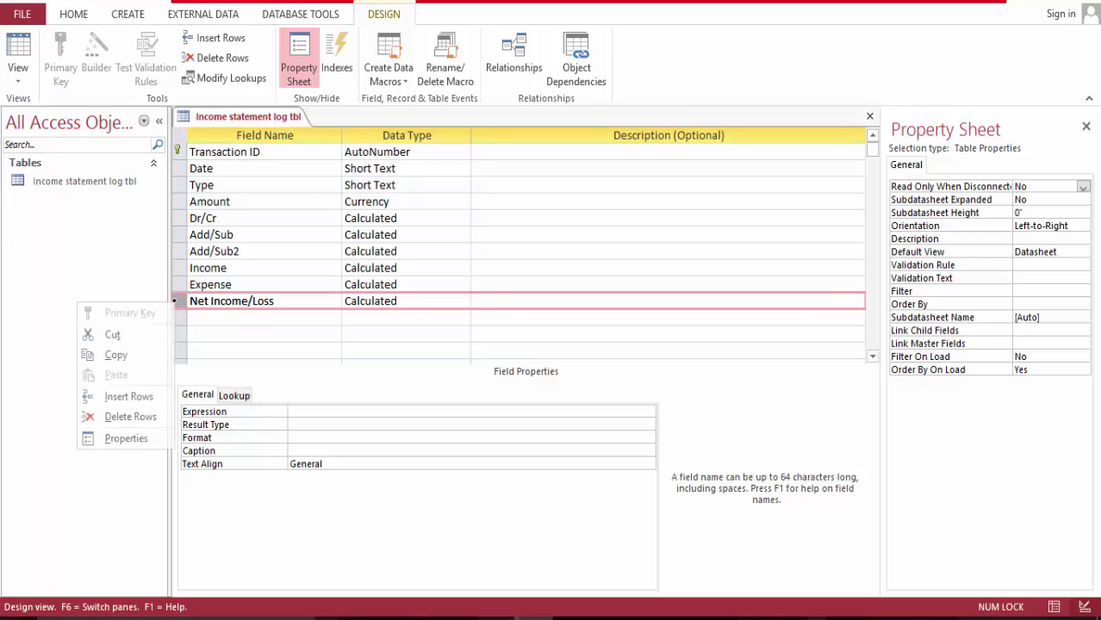
pyautogui.click(130, 417)
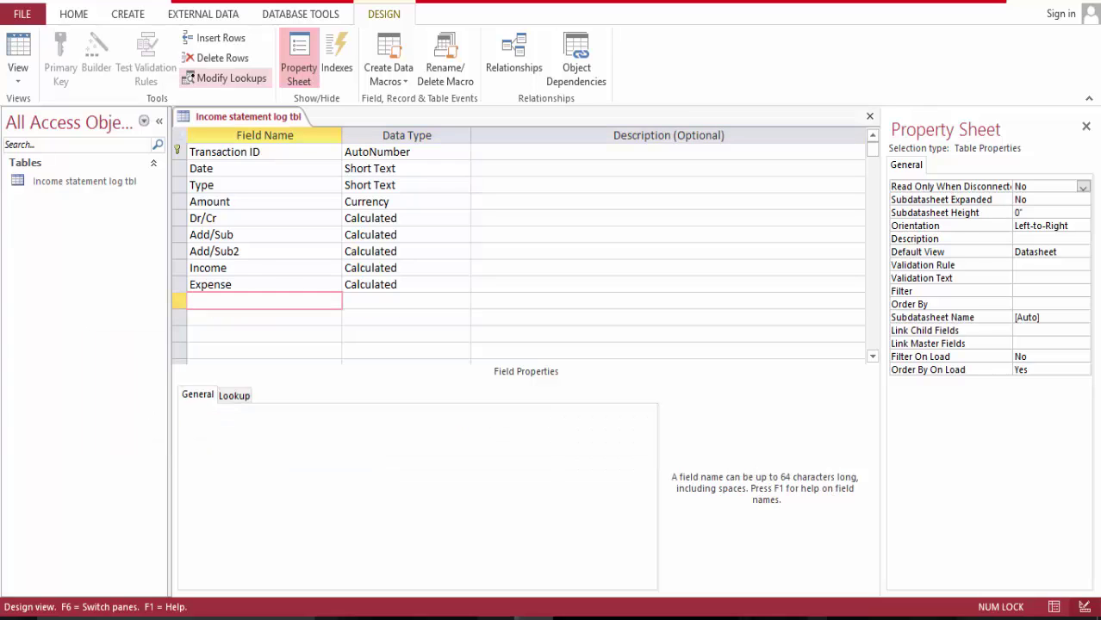
# Save the table and add a field named Net Income/Loss below Expense.
pyautogui.rightClick(243, 117)
pyautogui.click(274, 132)
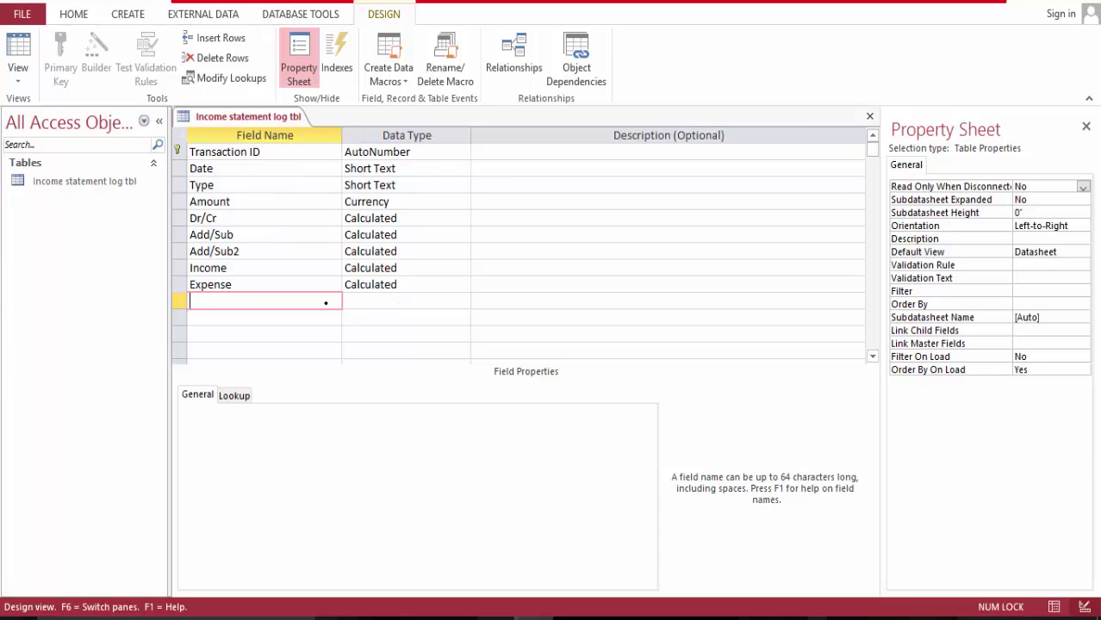
pyautogui.write('Net Income/Loss')
# Set the Net Income/Loss field's data type to Calculated with the expression [Amount]/[Add/Sub2].
pyautogui.click(463, 300)
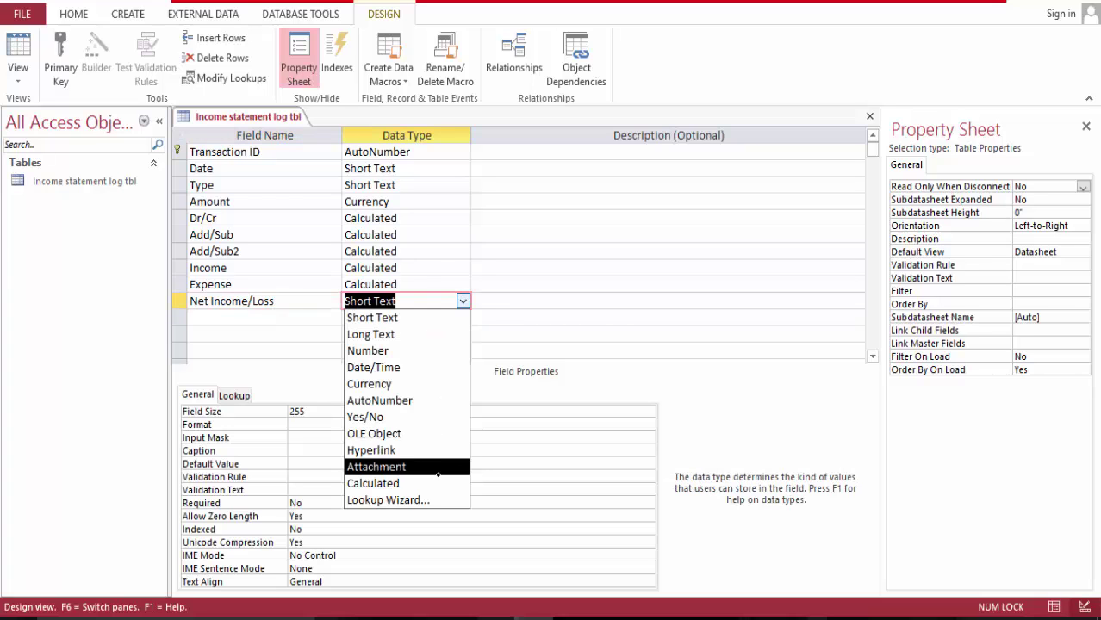
pyautogui.rightClick(438, 474)
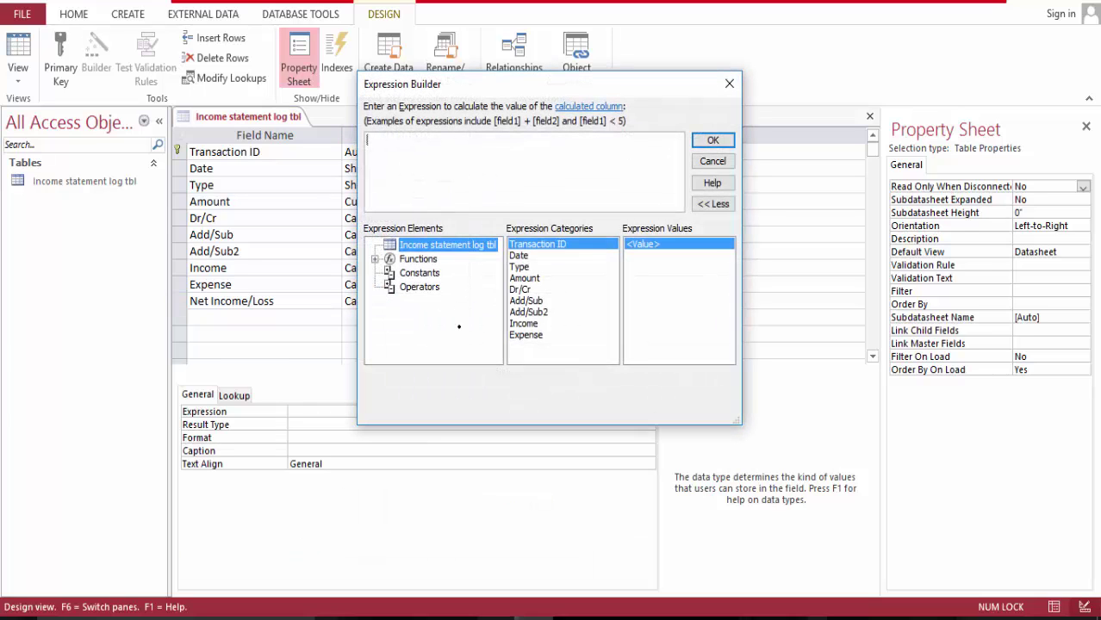
pyautogui.doubleClick(536, 278)
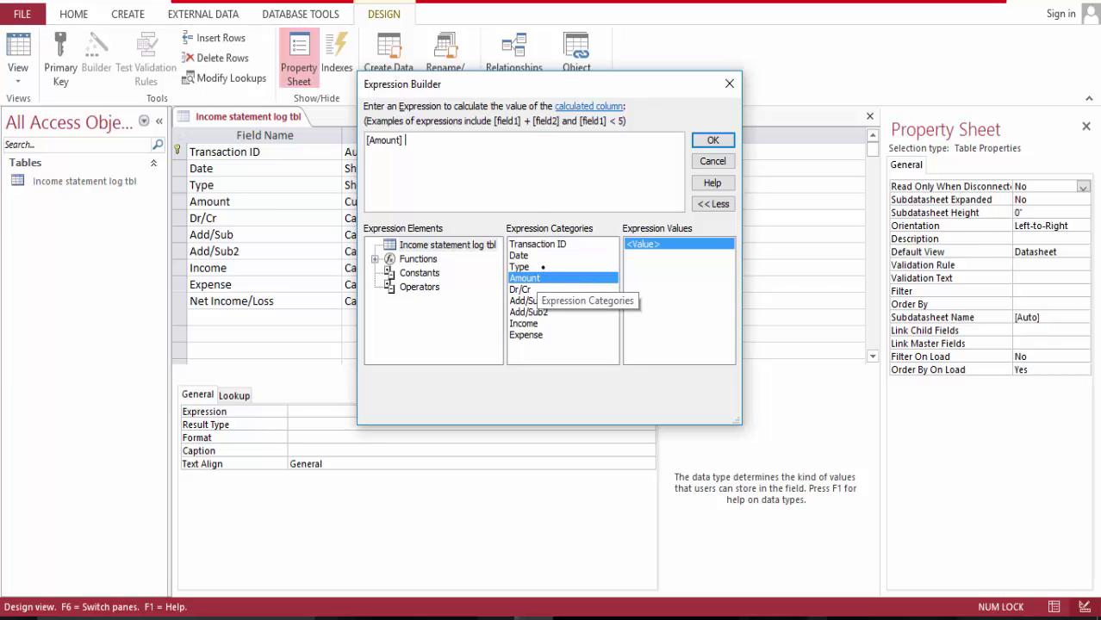
pyautogui.write('/')
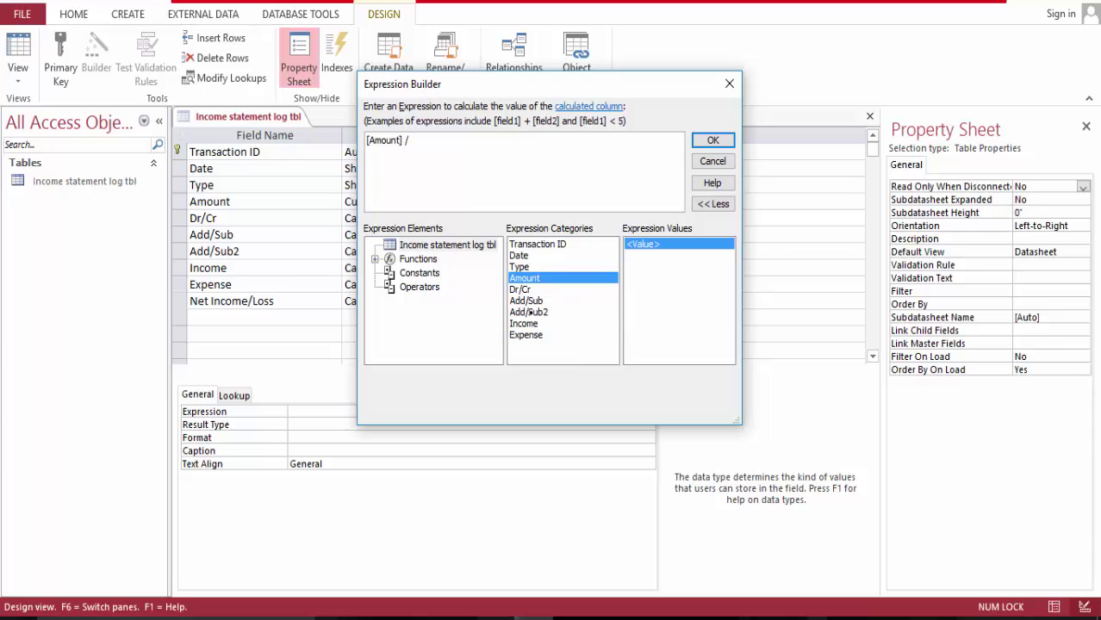
pyautogui.doubleClick(529, 311)
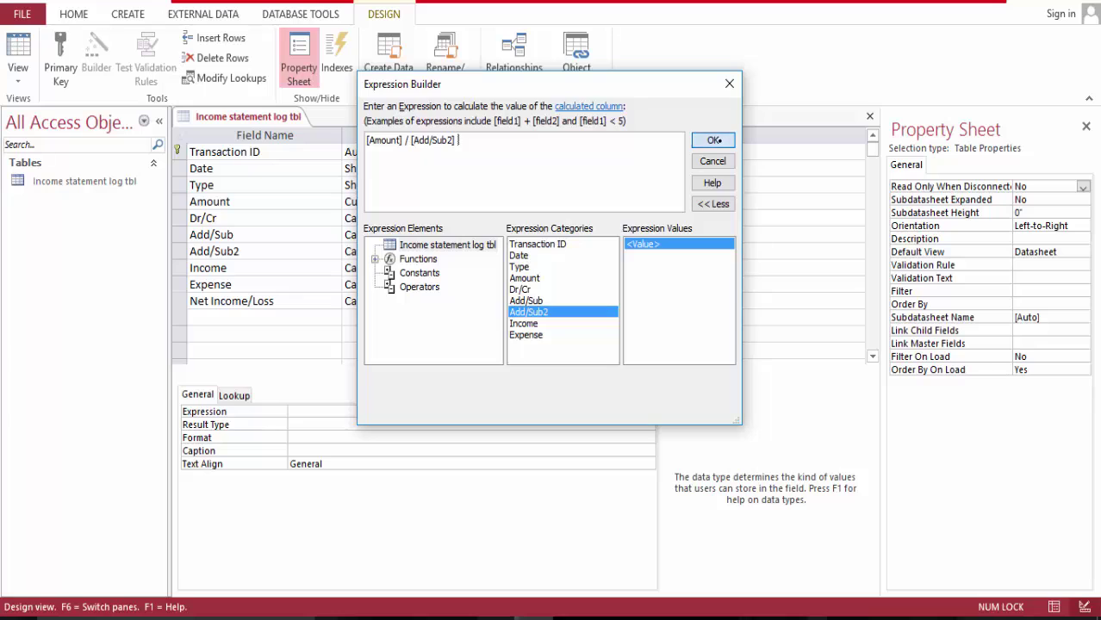
pyautogui.click(719, 137)
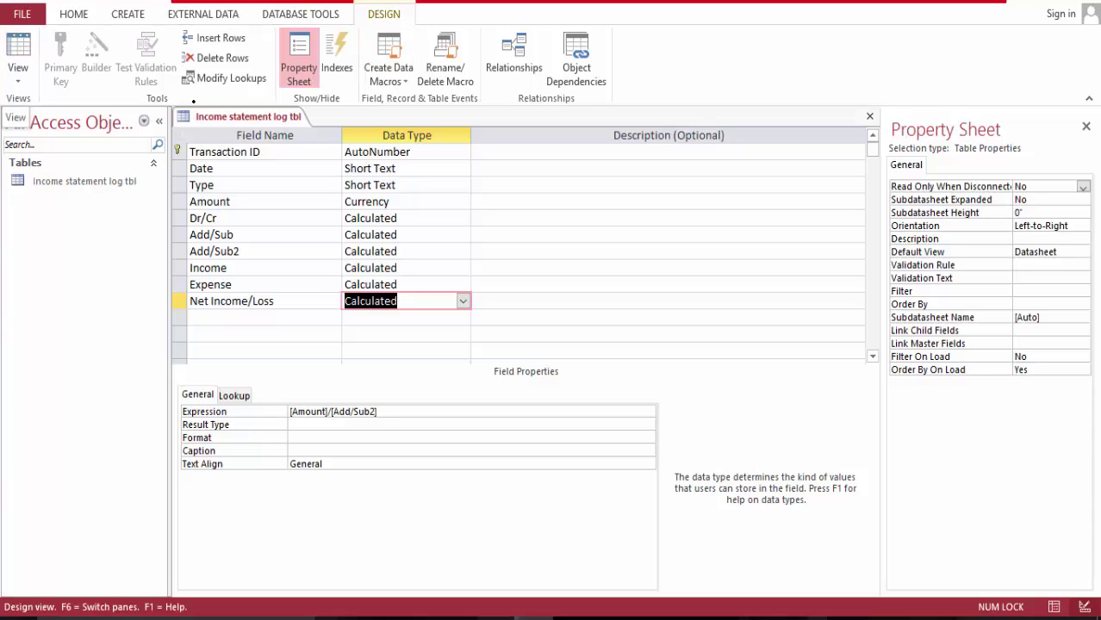
# Save the table and, in Datasheet view, enter a first record with the amount 566 and the type Expense.
pyautogui.click(17, 45)
pyautogui.click(522, 361)
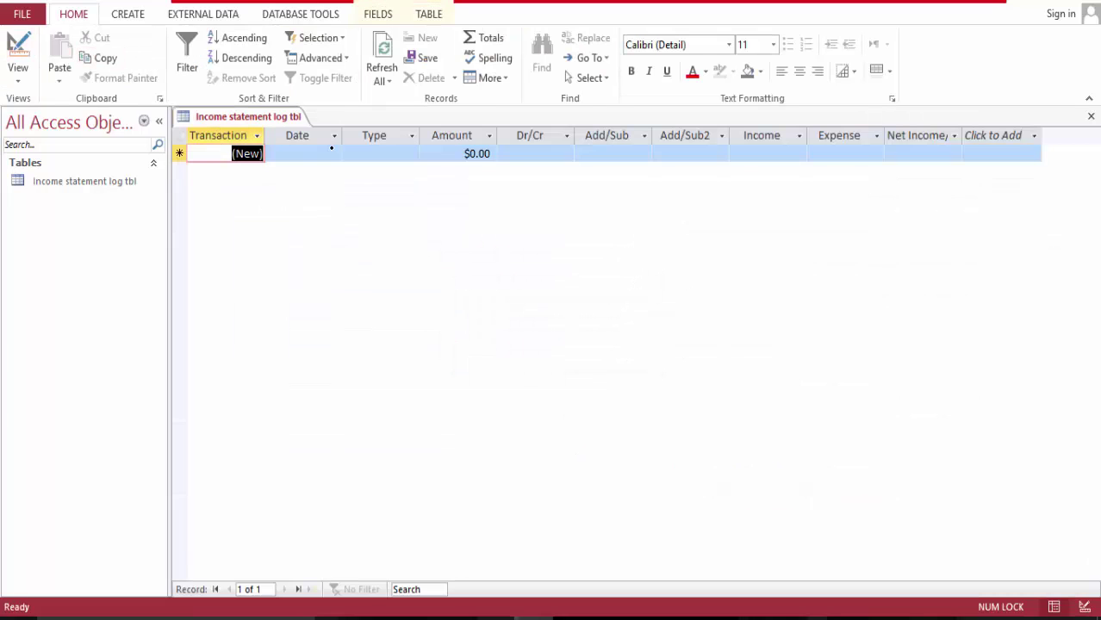
pyautogui.click(466, 153)
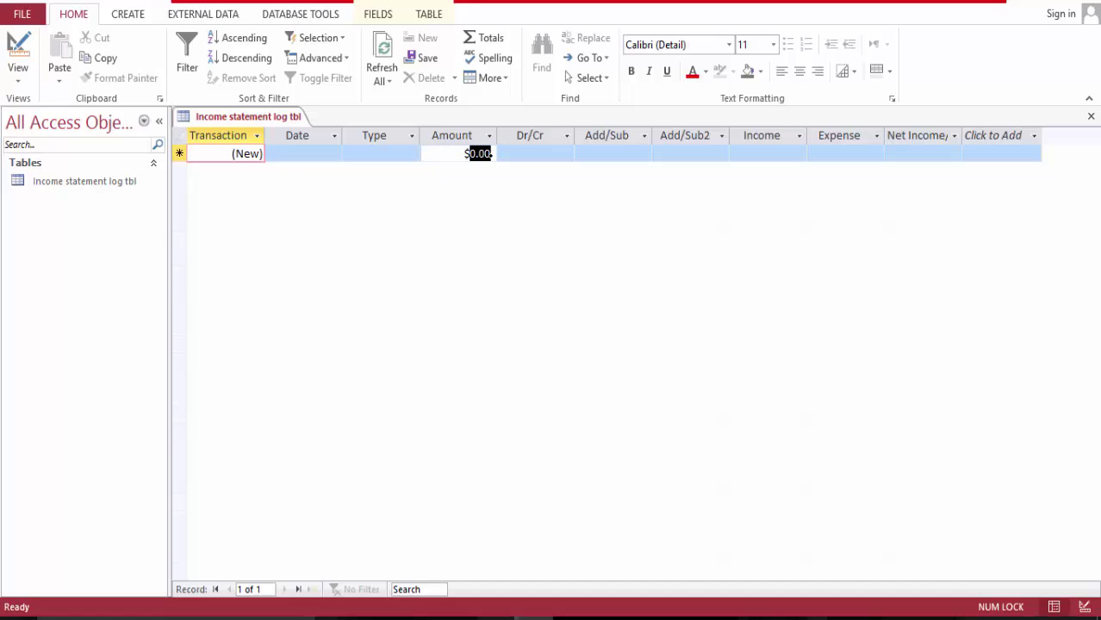
pyautogui.write('56')
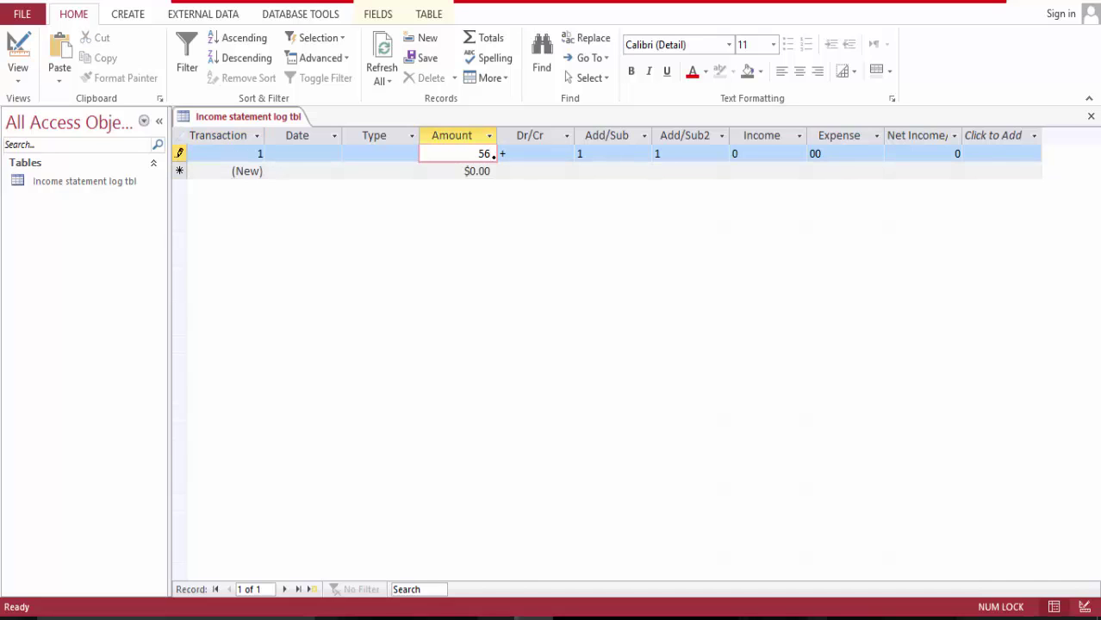
pyautogui.write('6')
pyautogui.click(503, 153)
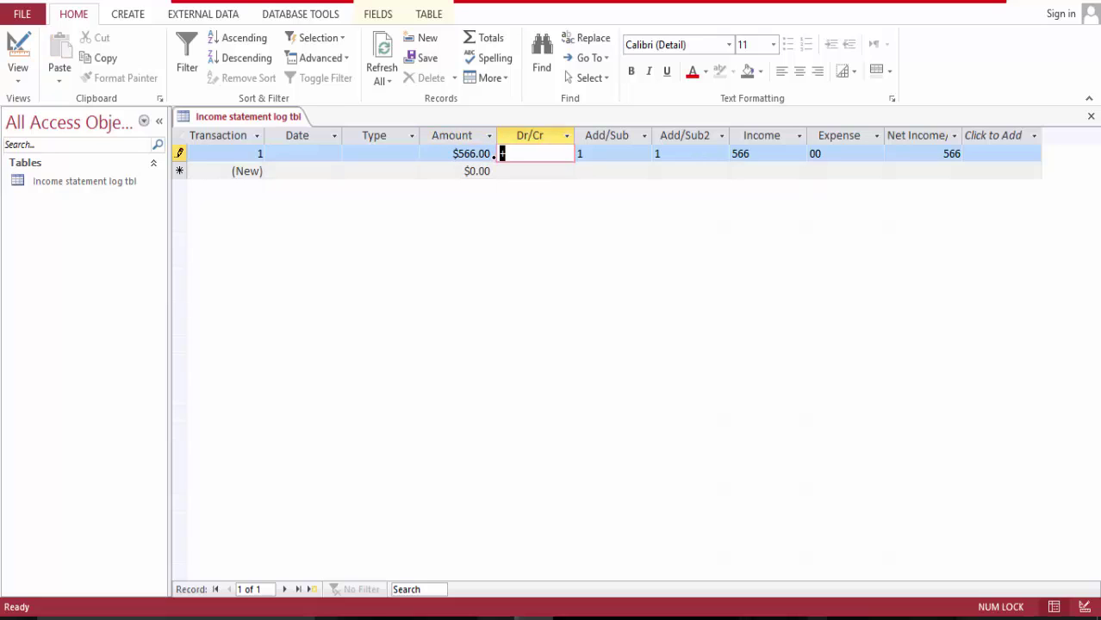
pyautogui.click(408, 151)
pyautogui.click(395, 186)
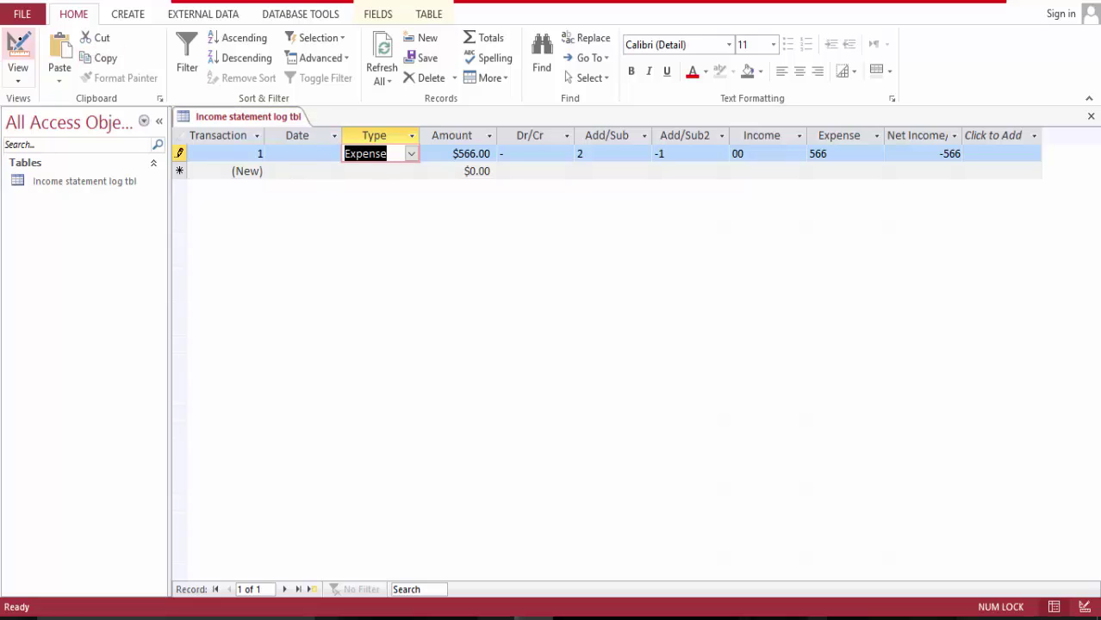
# In Design view, set the Net Income/Loss field's format to Currency with 2 decimal places.
pyautogui.click(18, 43)
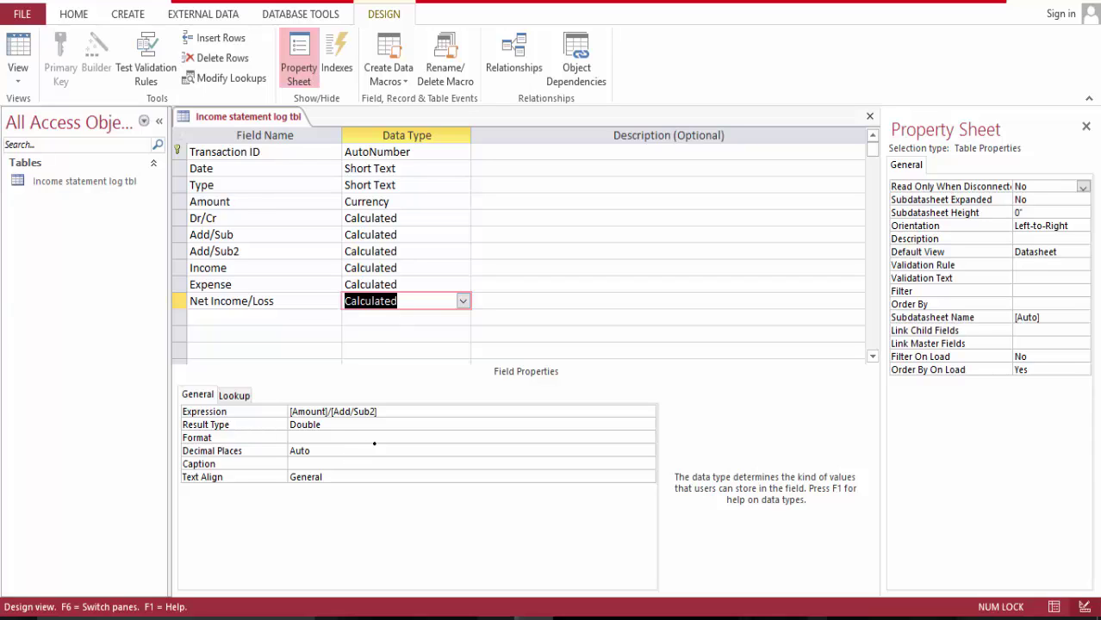
pyautogui.click(379, 440)
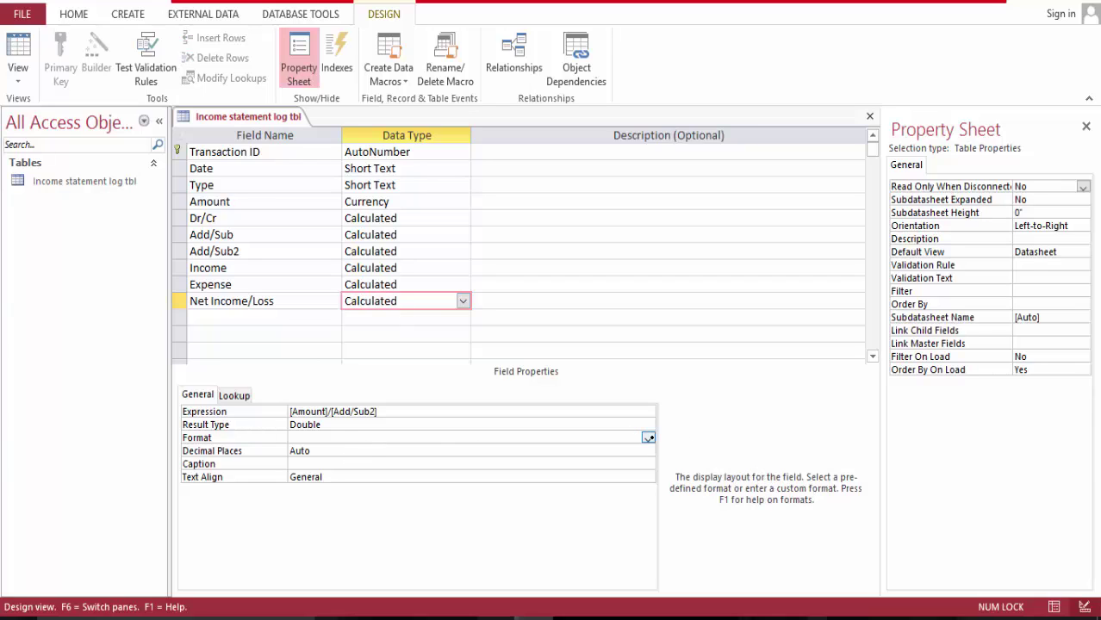
pyautogui.click(647, 437)
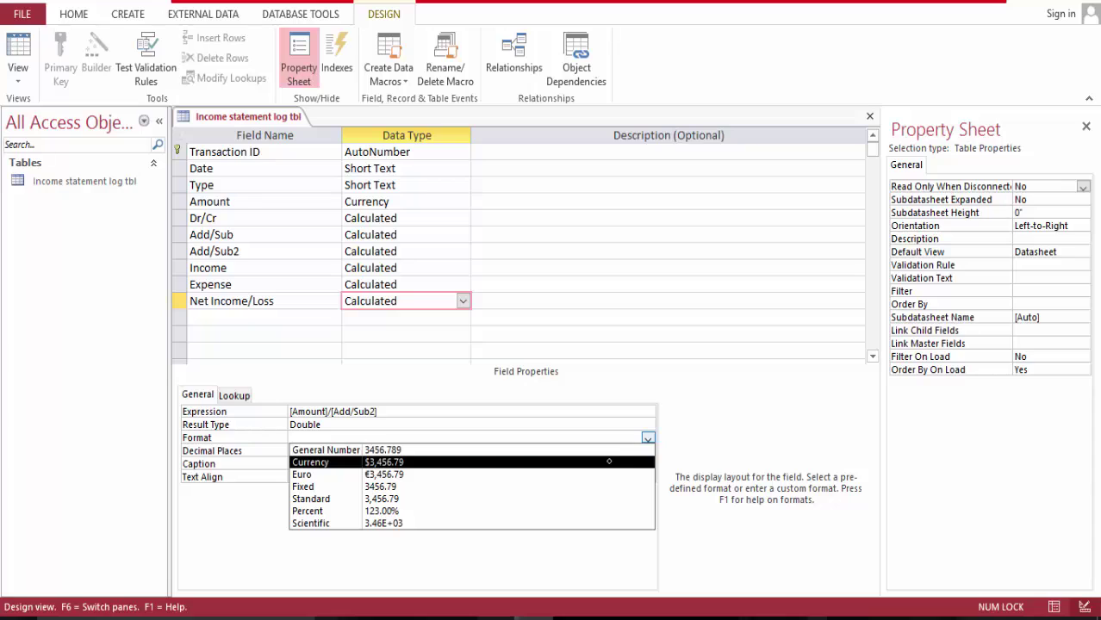
pyautogui.click(609, 459)
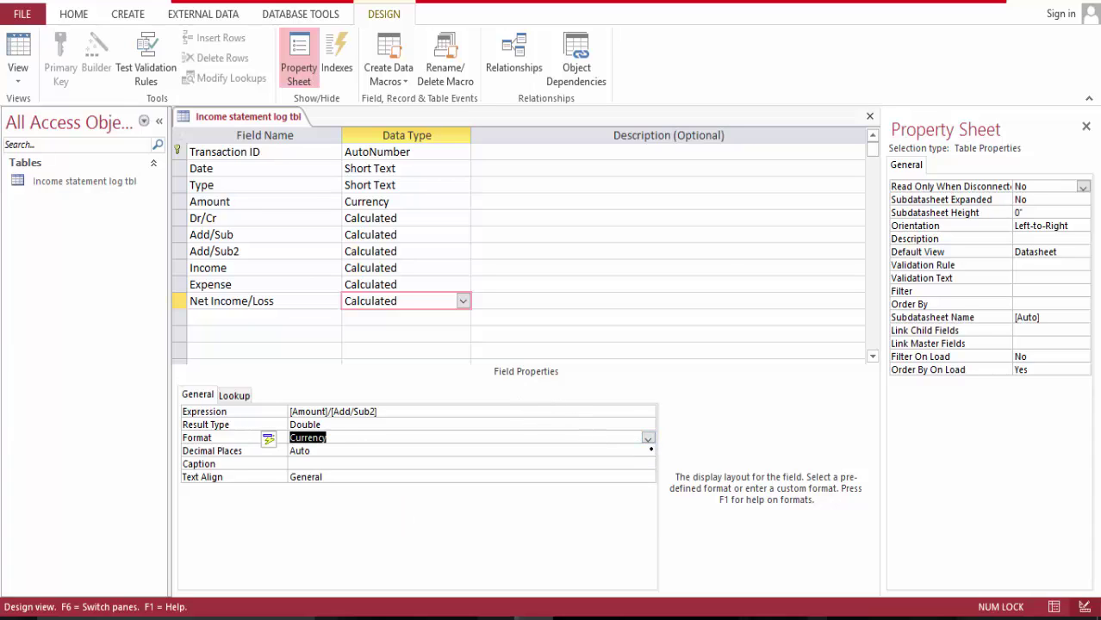
pyautogui.click(647, 450)
pyautogui.click(530, 294)
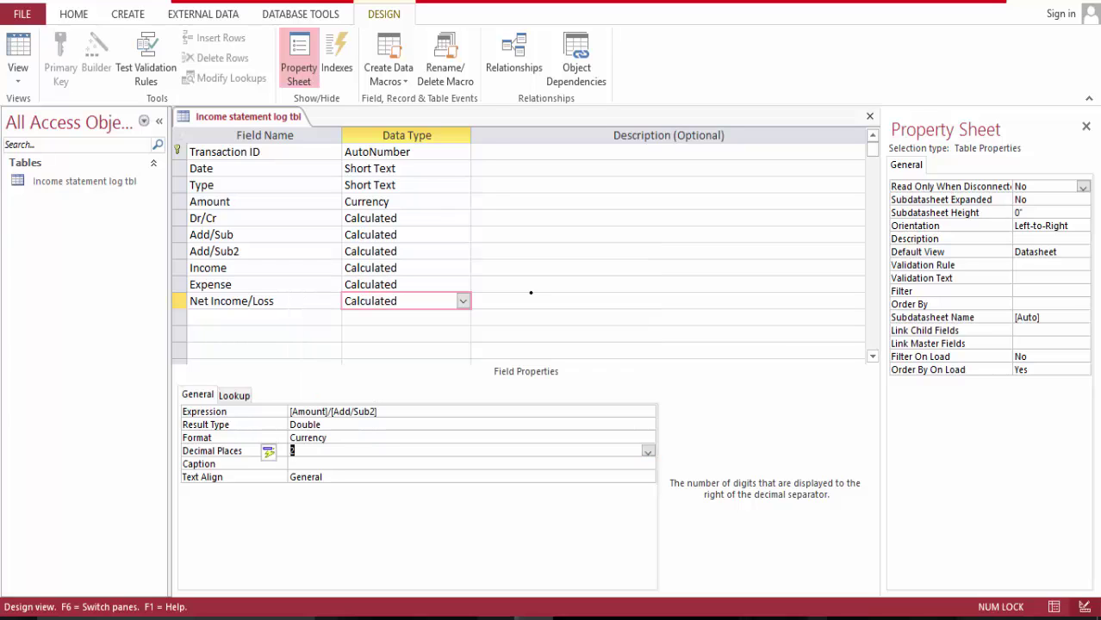
# Try to choose a display format for the Expense field.
pyautogui.click(456, 280)
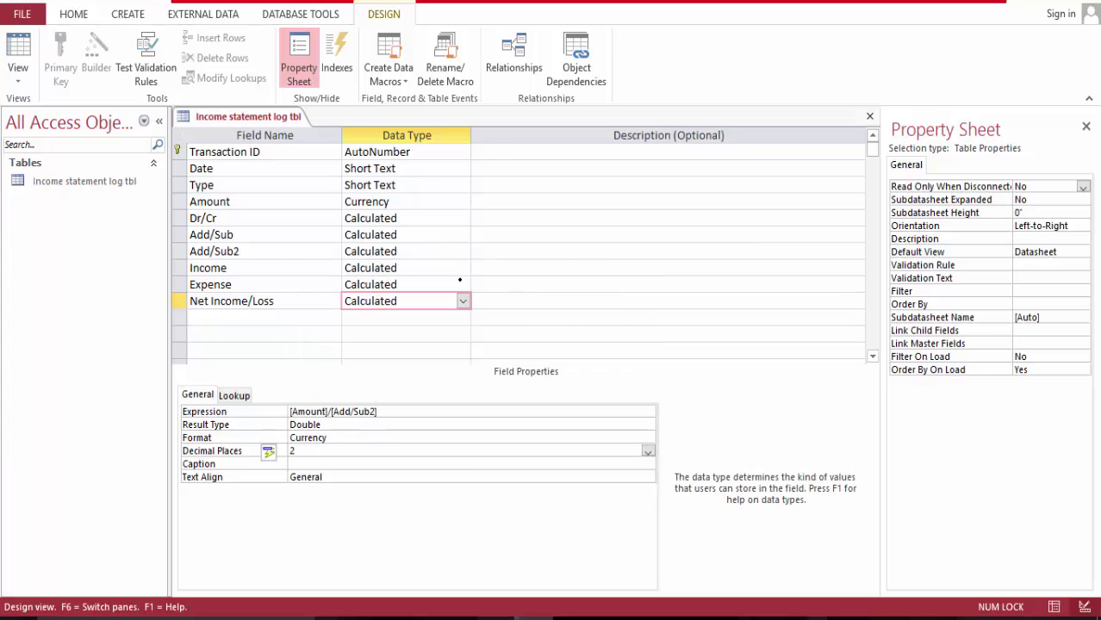
pyautogui.click(463, 284)
pyautogui.click(303, 435)
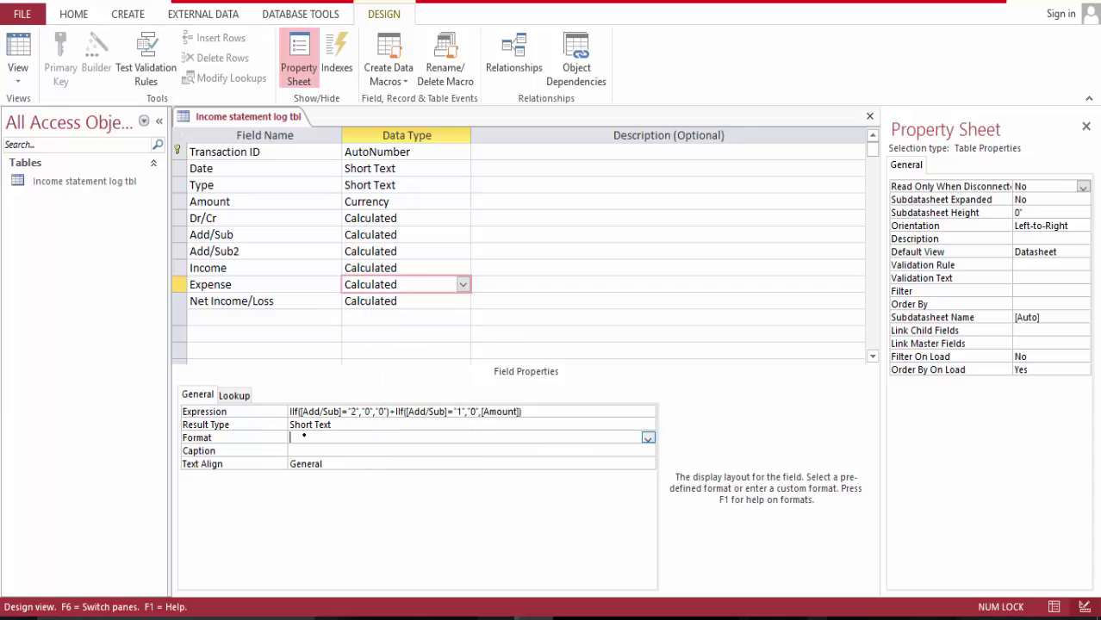
pyautogui.click(647, 437)
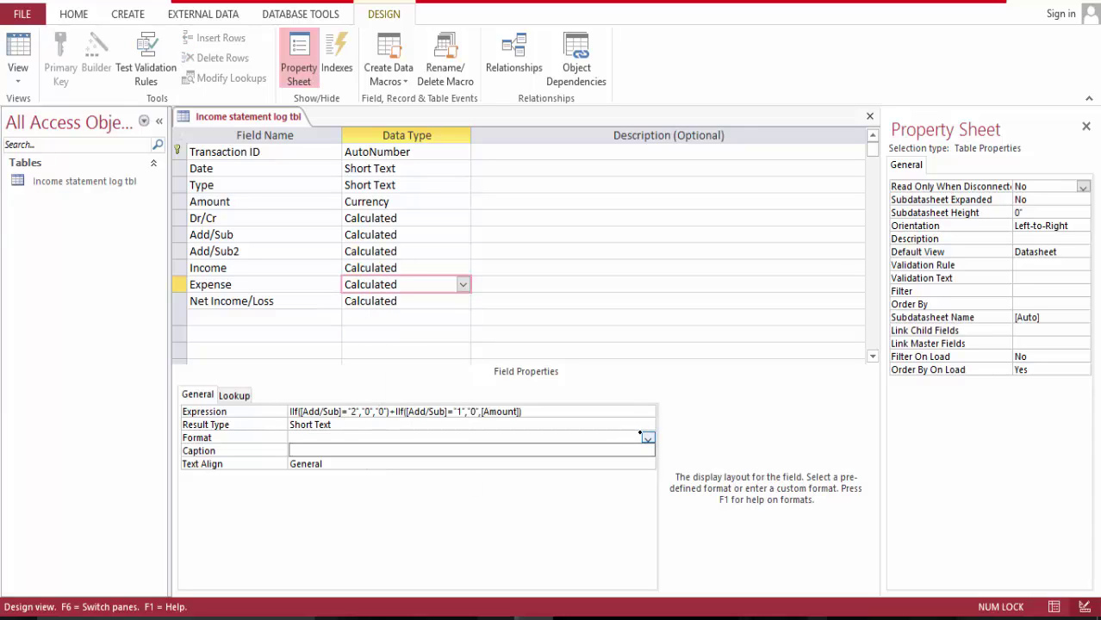
pyautogui.click(647, 438)
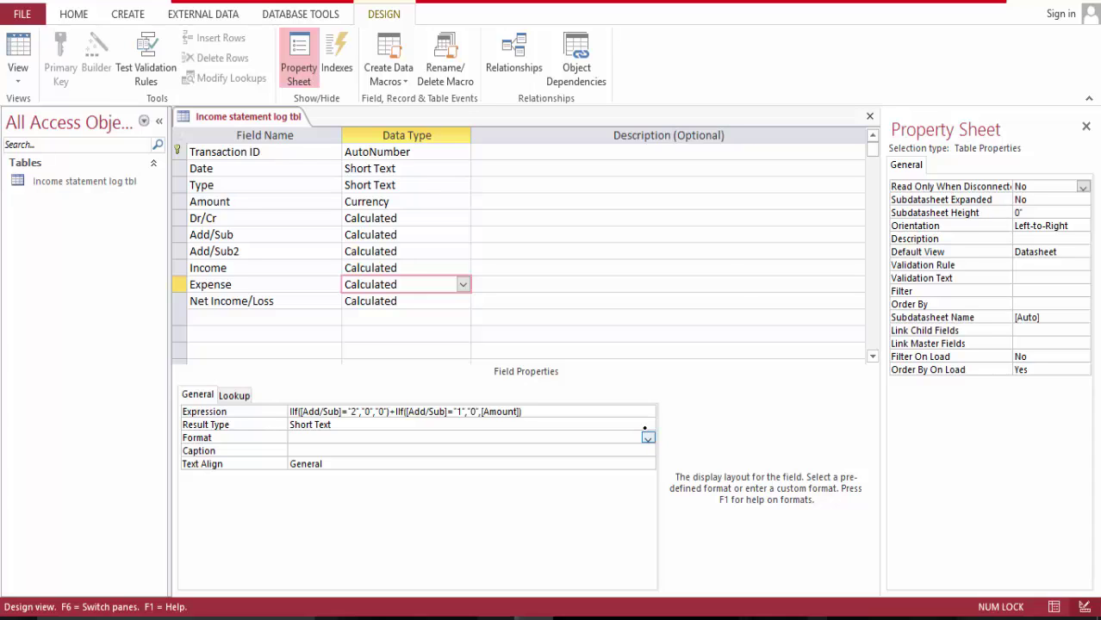
pyautogui.press('Tab')
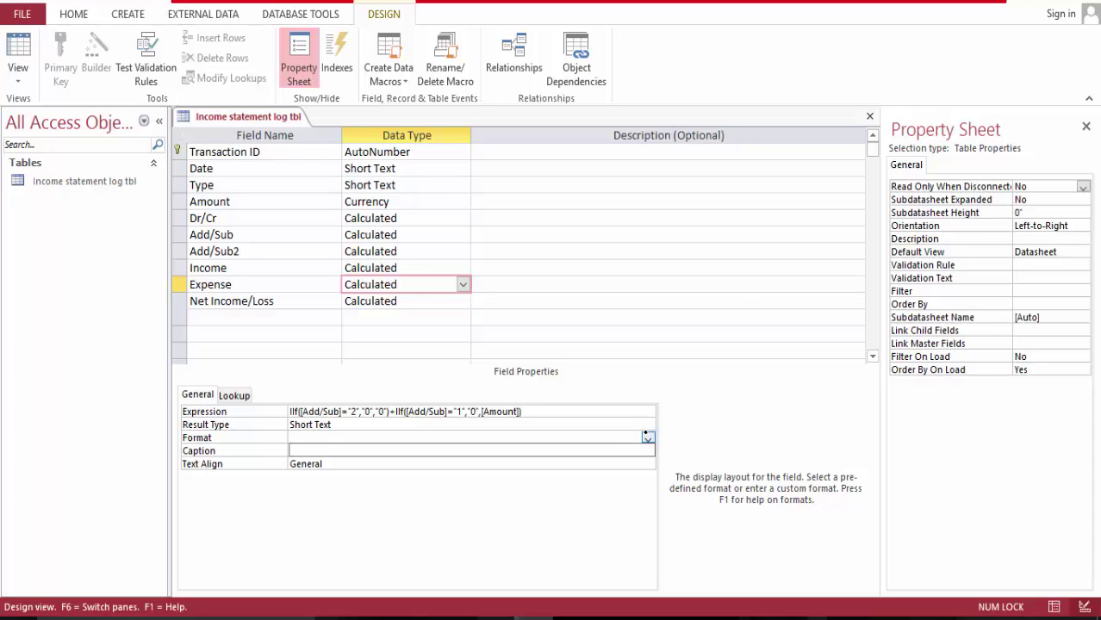
# Set the Expense field's result type to Currency with 2 decimal places.
pyautogui.click(647, 425)
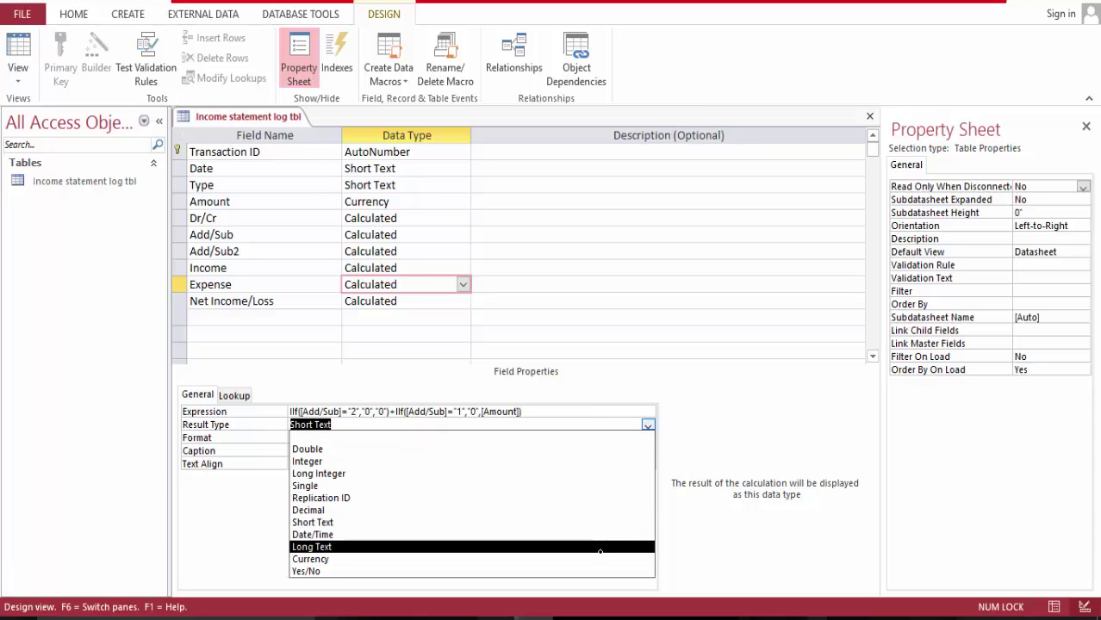
pyautogui.click(598, 557)
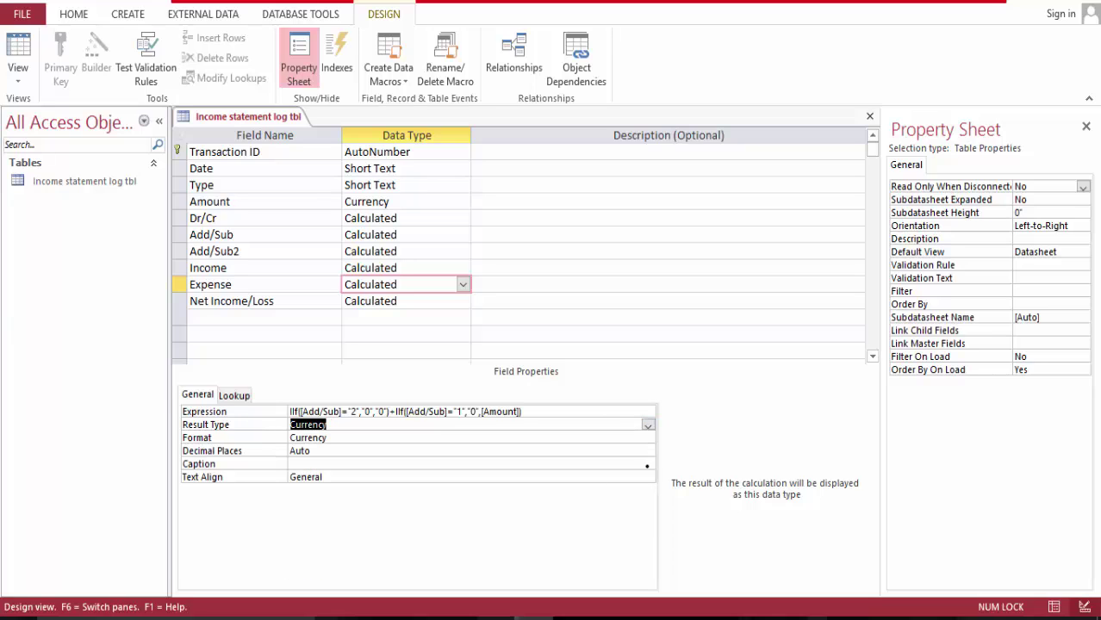
pyautogui.click(646, 451)
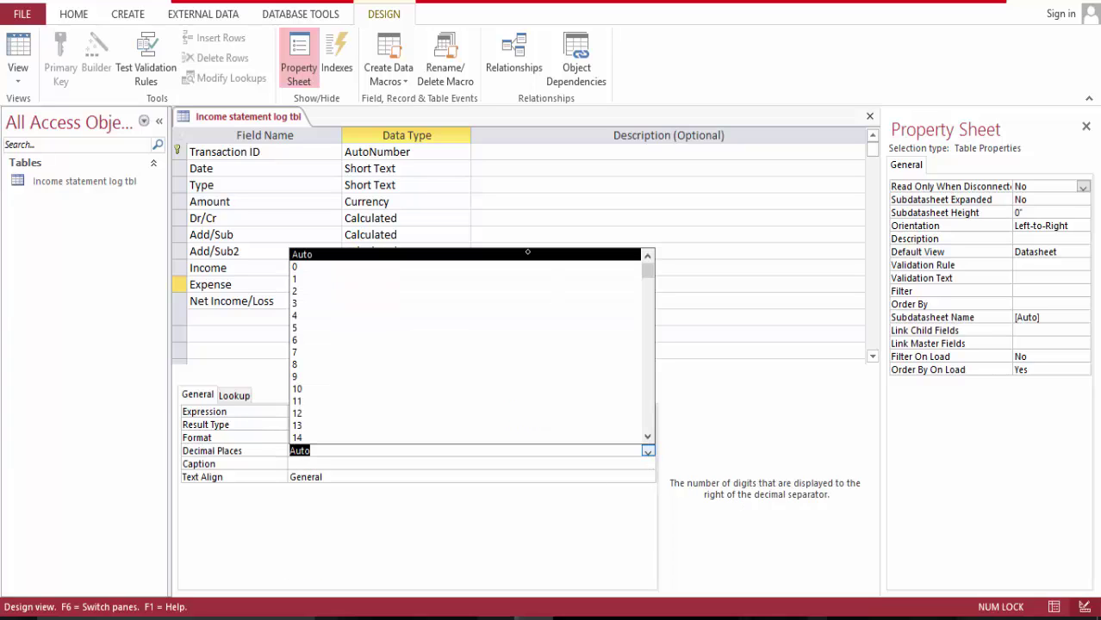
pyautogui.click(525, 290)
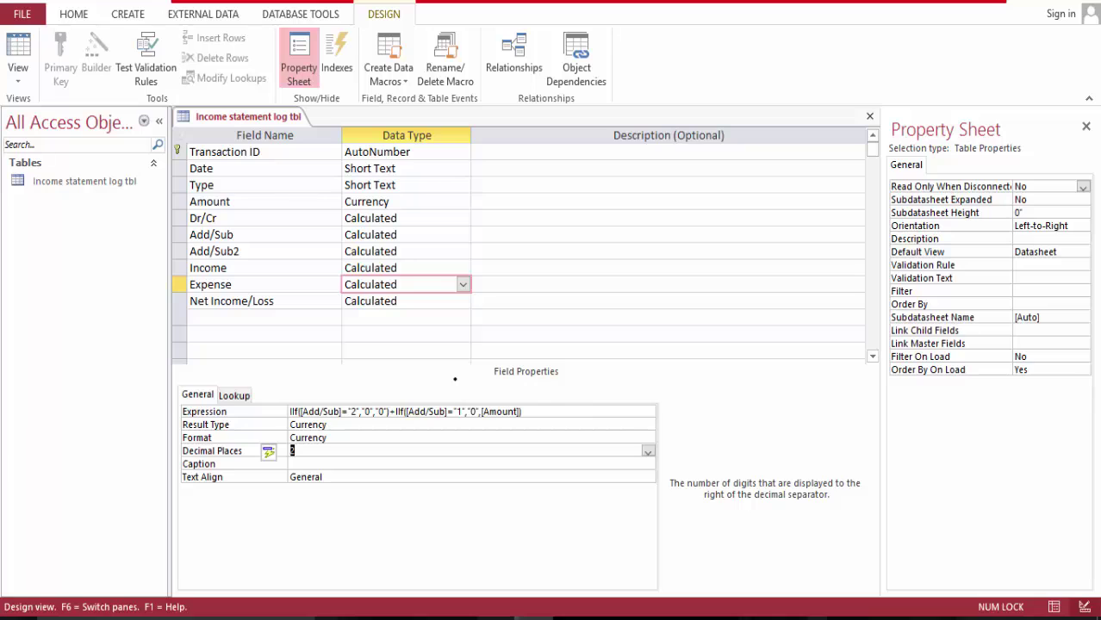
# Set the Income field's result type and format to Currency with 2 decimal places.
pyautogui.click(463, 267)
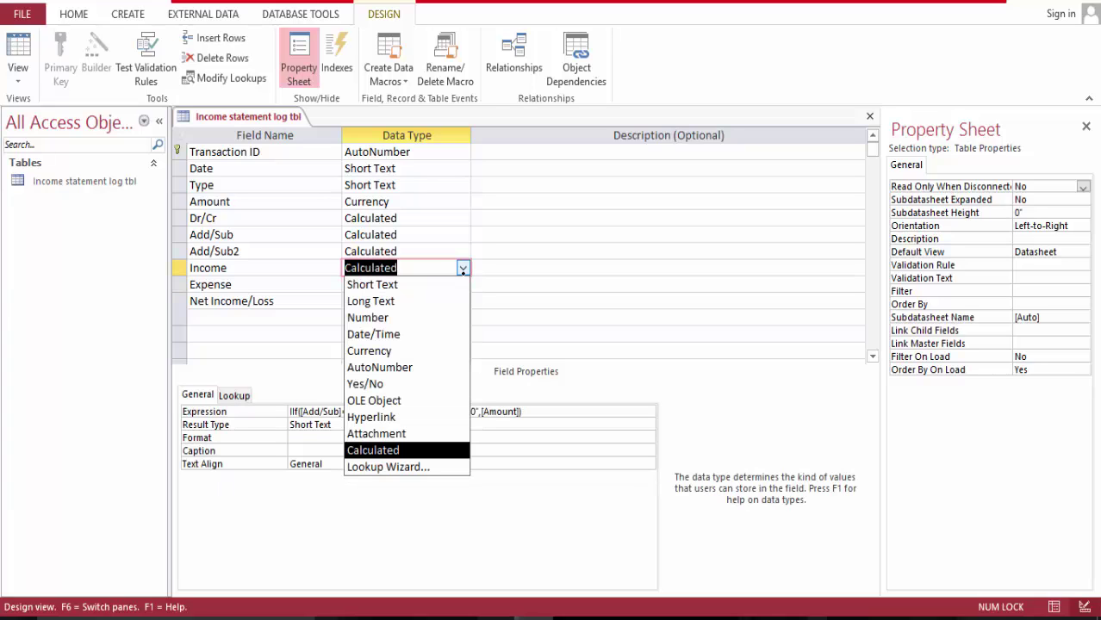
pyautogui.click(462, 268)
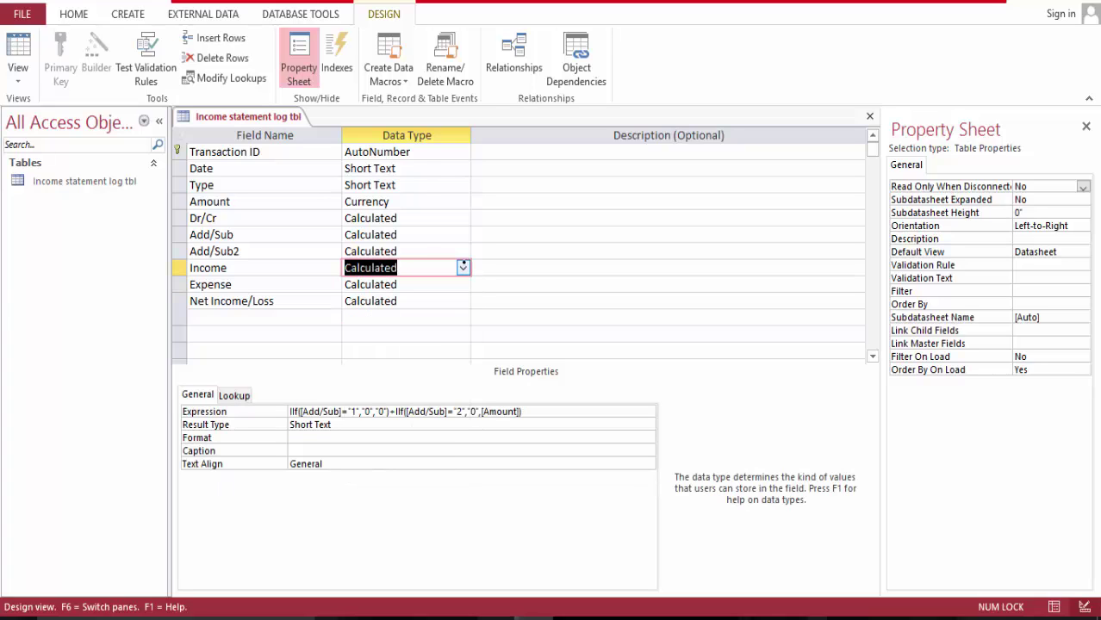
pyautogui.click(392, 436)
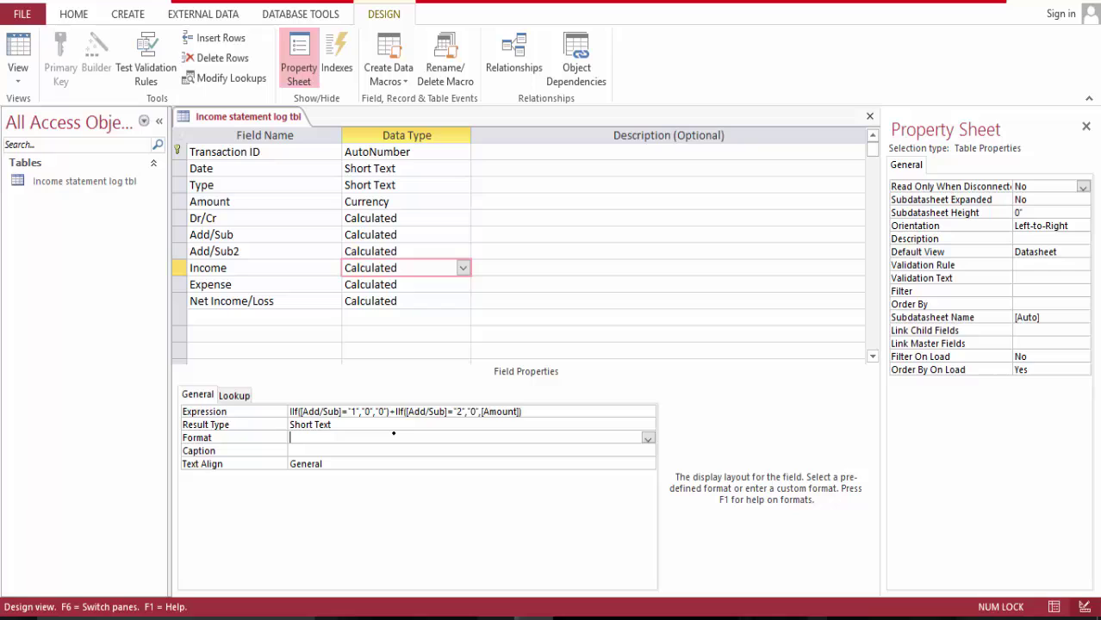
pyautogui.click(648, 425)
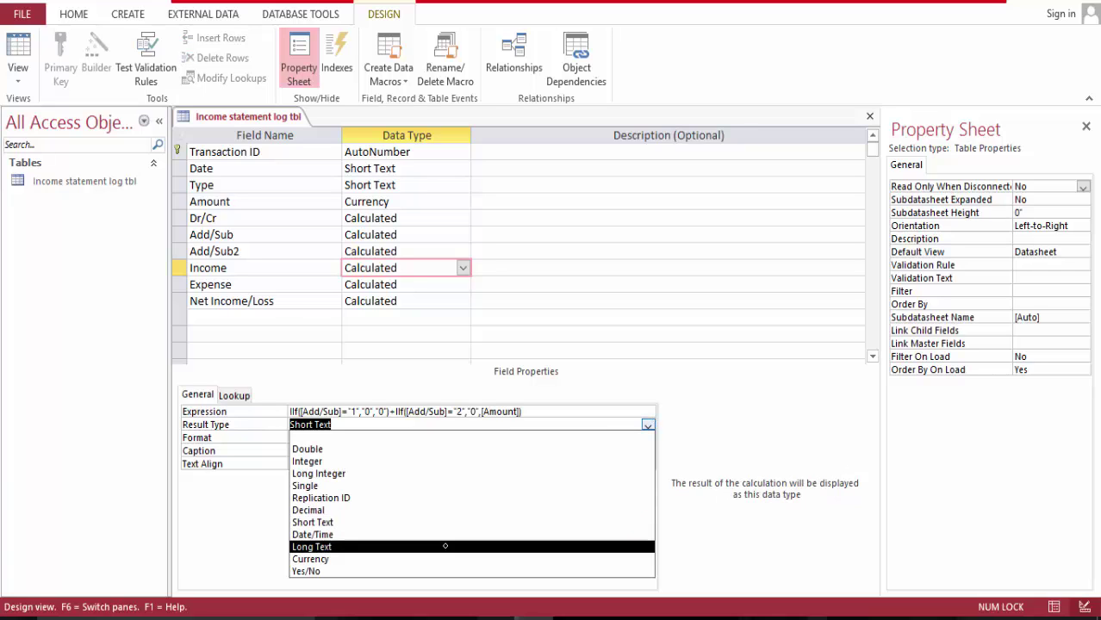
pyautogui.press('Escape')
pyautogui.hotkey('shift', 'F10')
pyautogui.press('Escape')
pyautogui.write('c')
pyautogui.press('Return')
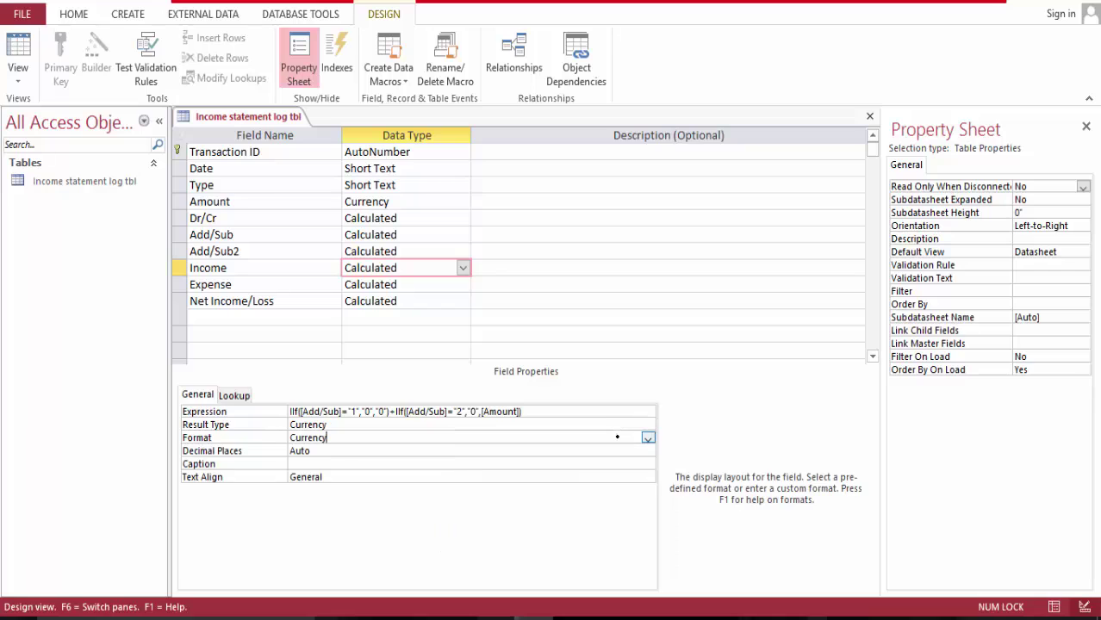
pyautogui.click(648, 439)
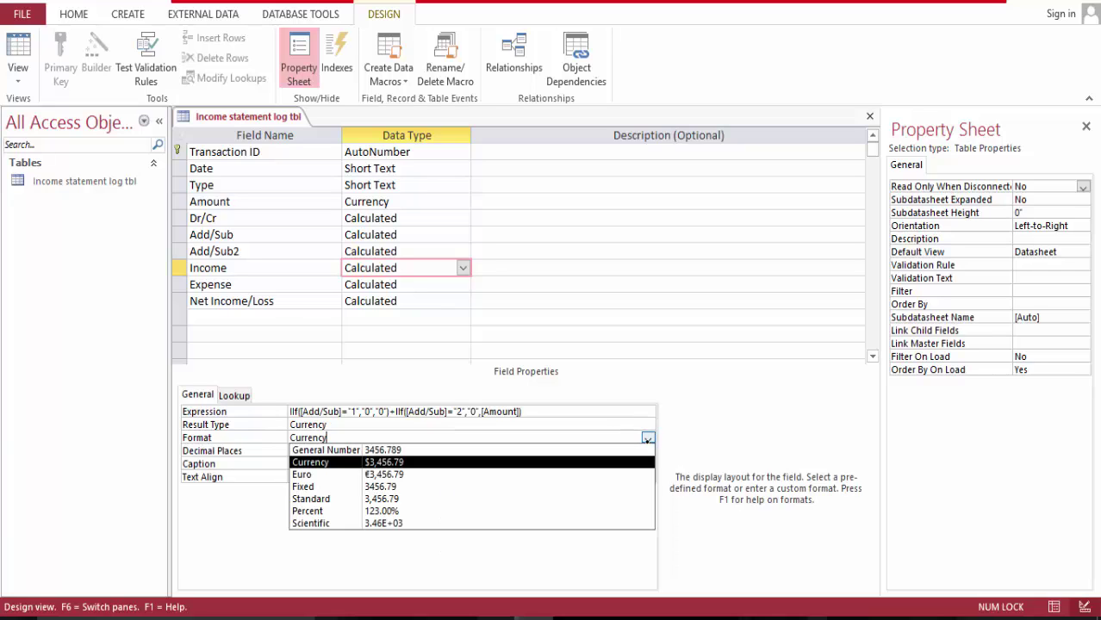
pyautogui.click(648, 439)
pyautogui.click(644, 452)
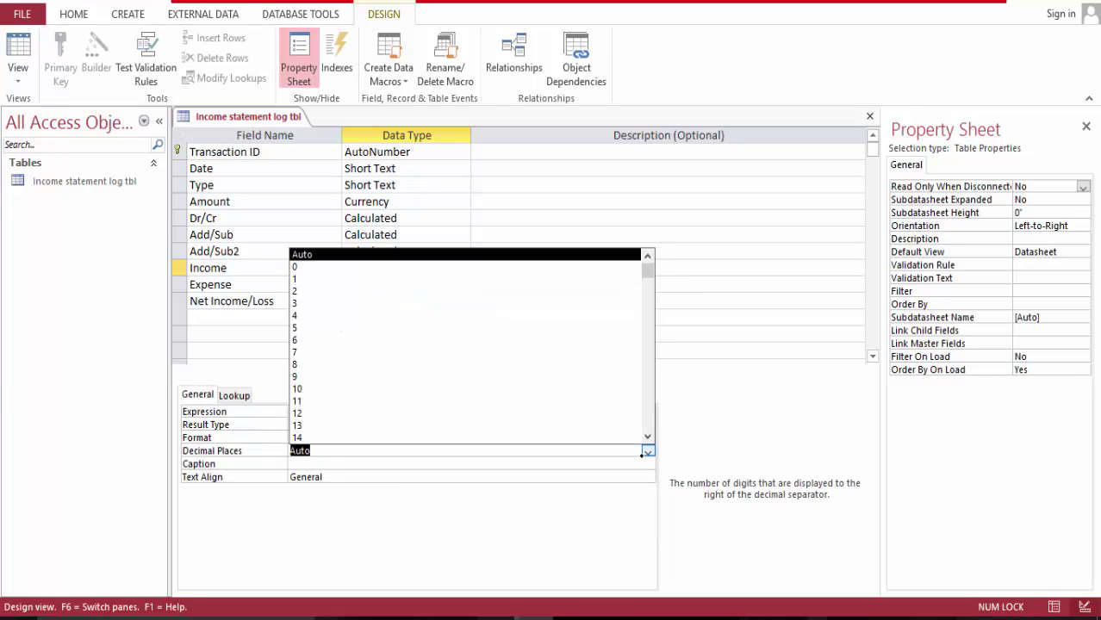
pyautogui.click(509, 291)
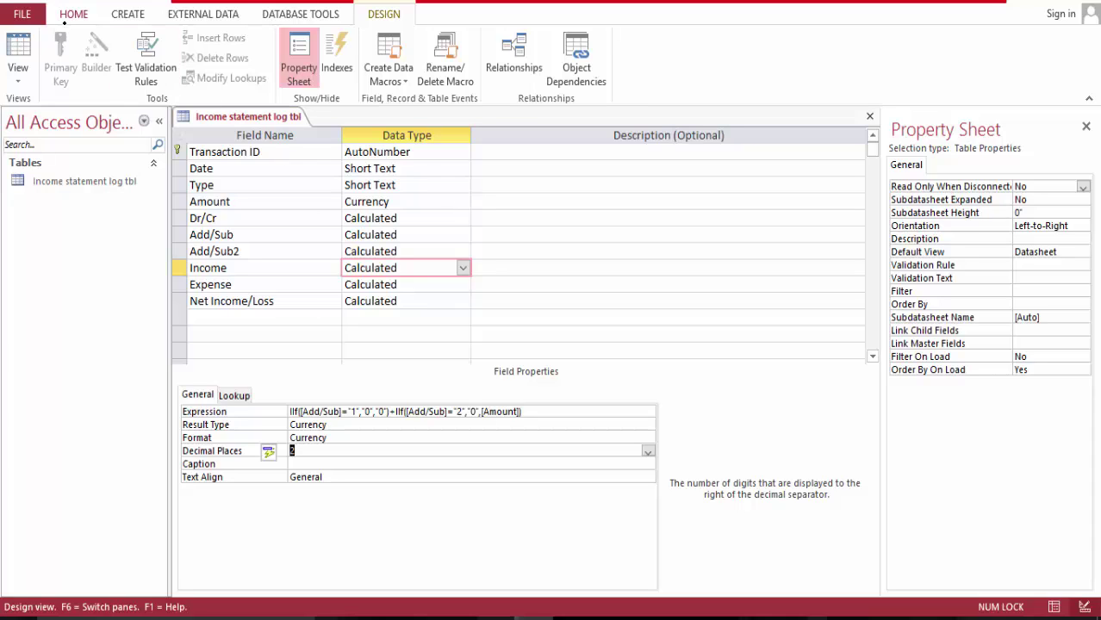
# Save the table, switch to Datasheet view and widen the Net Income/Loss column to fit its heading.
pyautogui.rightClick(217, 117)
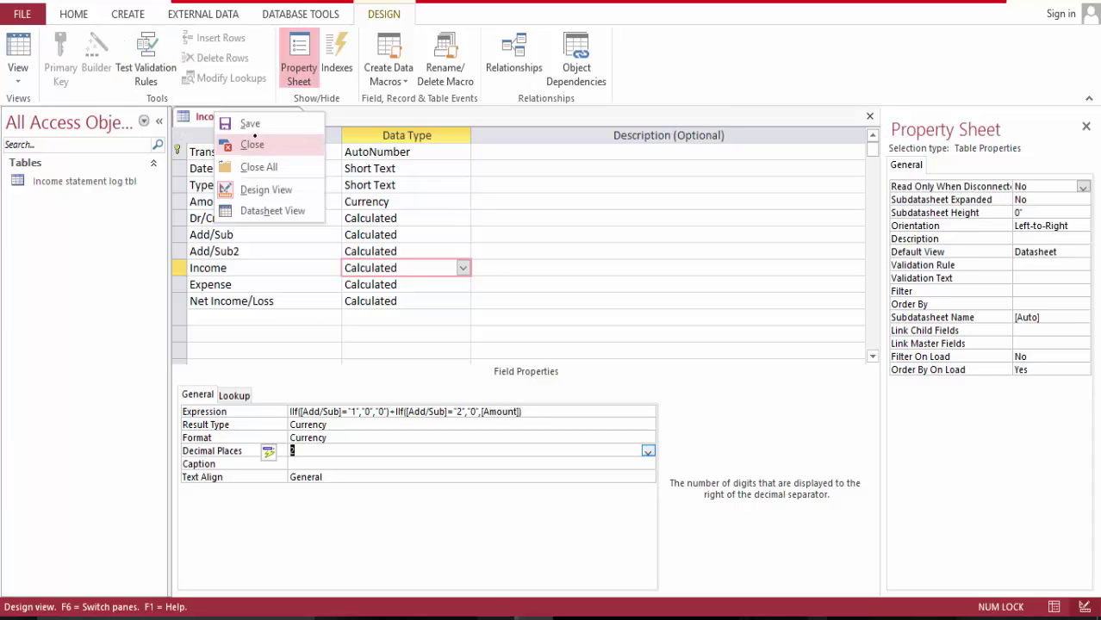
pyautogui.click(249, 123)
pyautogui.click(18, 47)
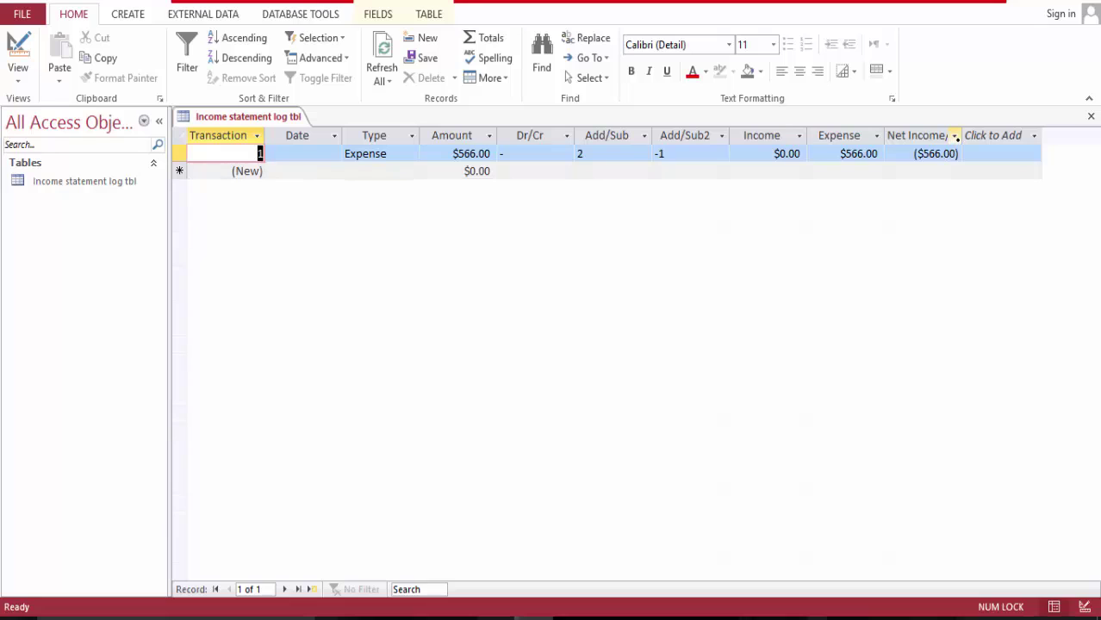
pyautogui.doubleClick(961, 135)
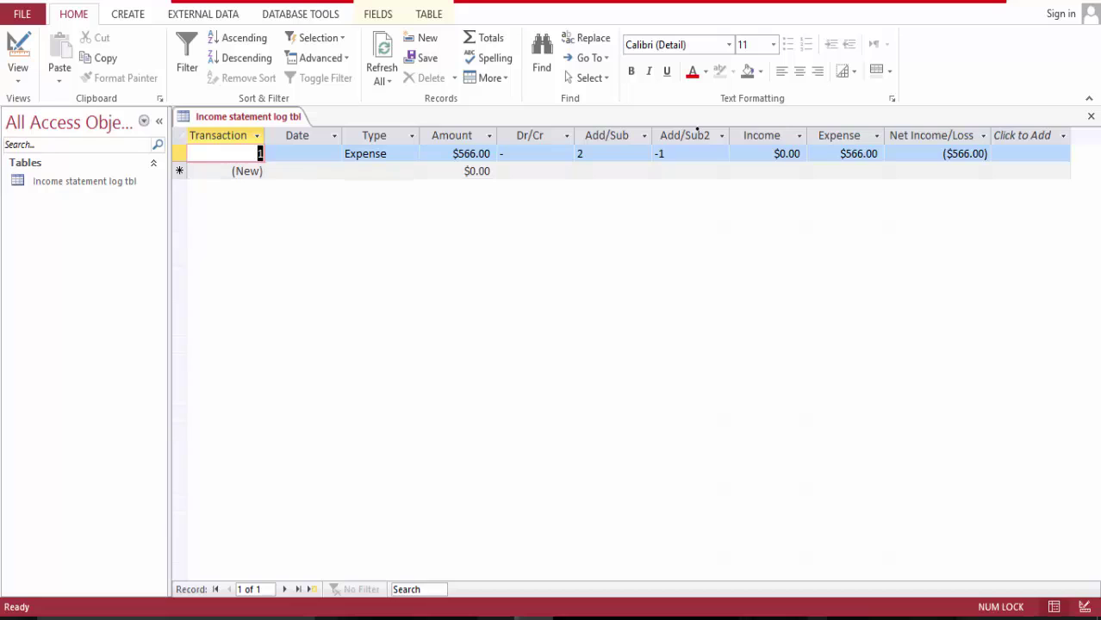
# Hide the Add/Sub2, Add/Sub and Dr/Cr fields in the datasheet.
pyautogui.click(697, 130)
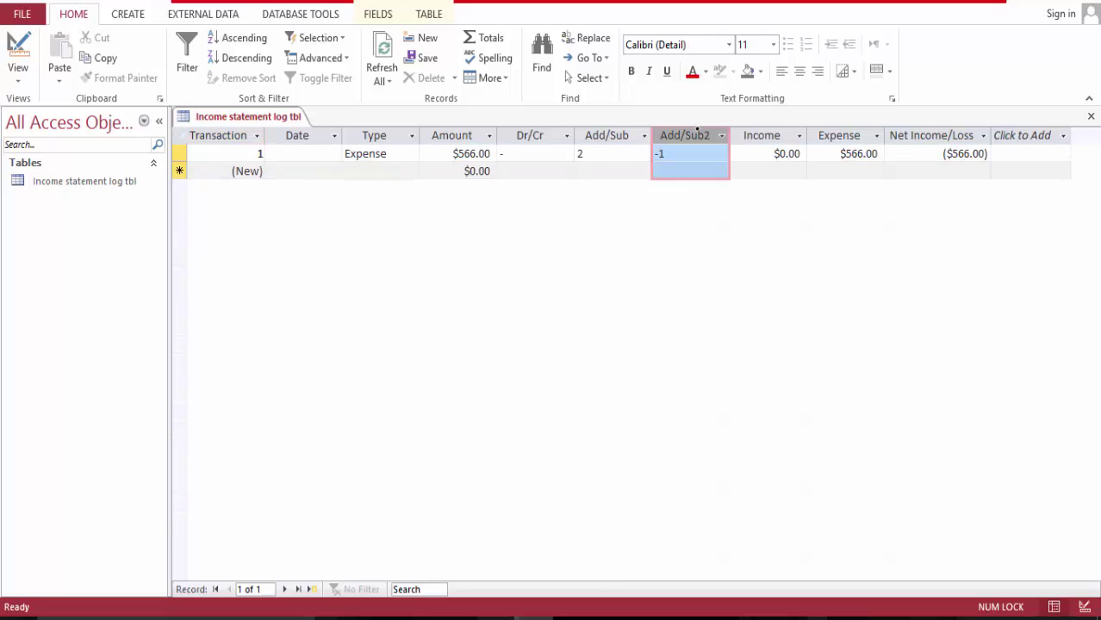
pyautogui.rightClick(697, 130)
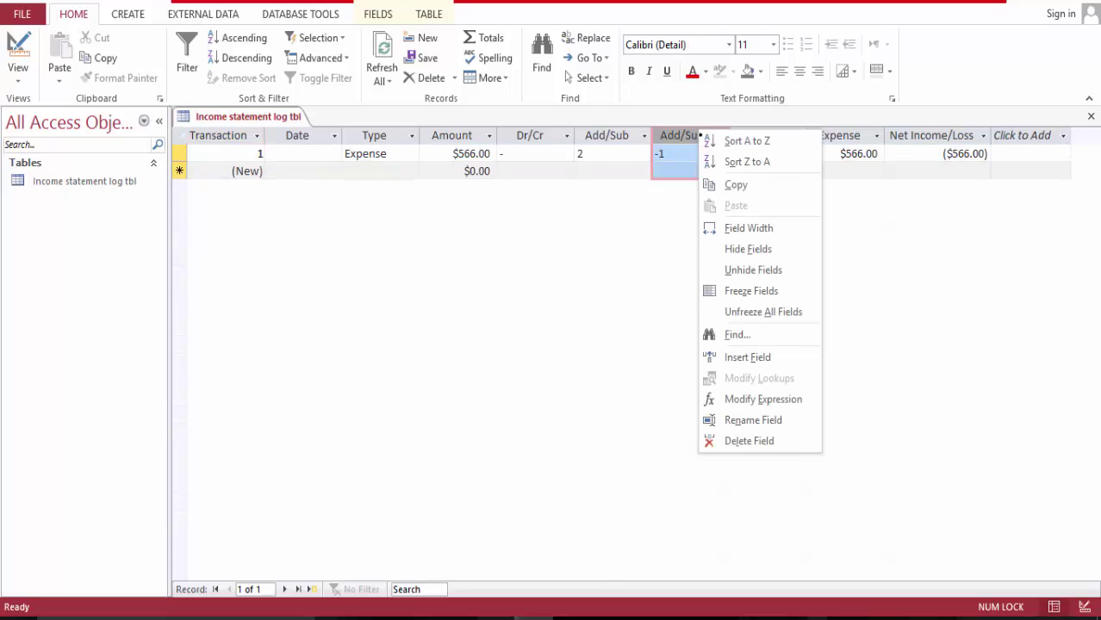
pyautogui.click(747, 248)
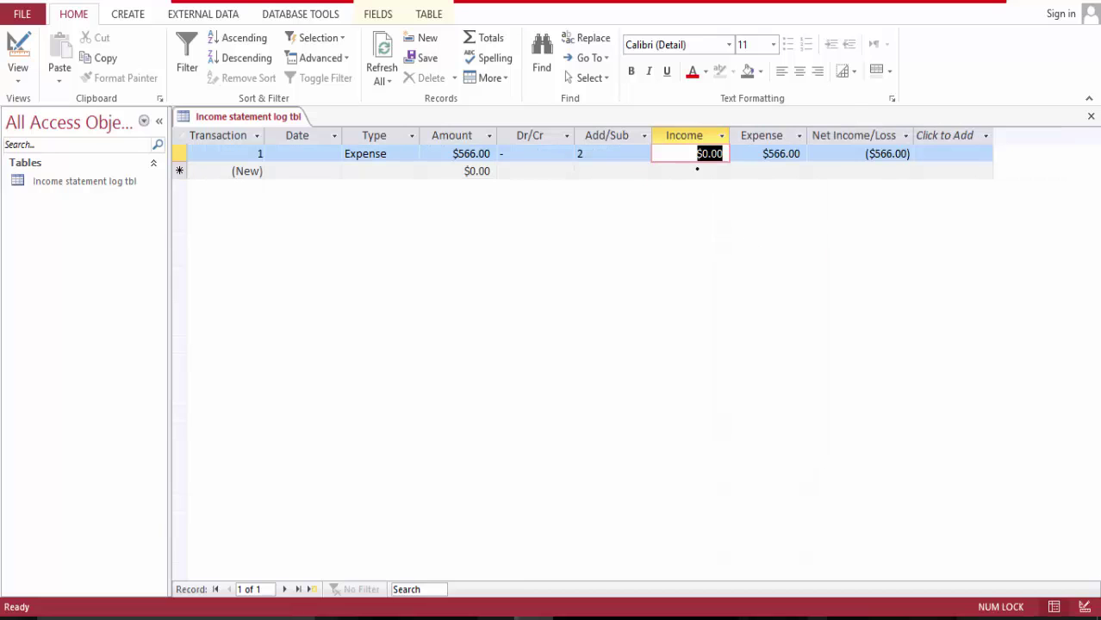
pyautogui.click(607, 133)
pyautogui.rightClick(608, 134)
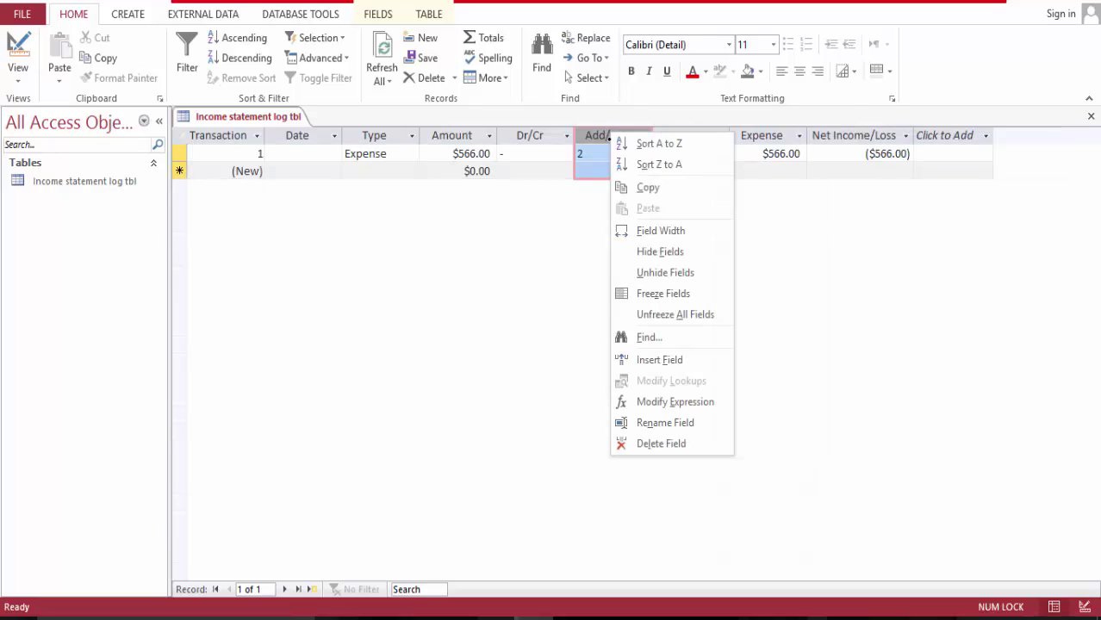
pyautogui.click(660, 252)
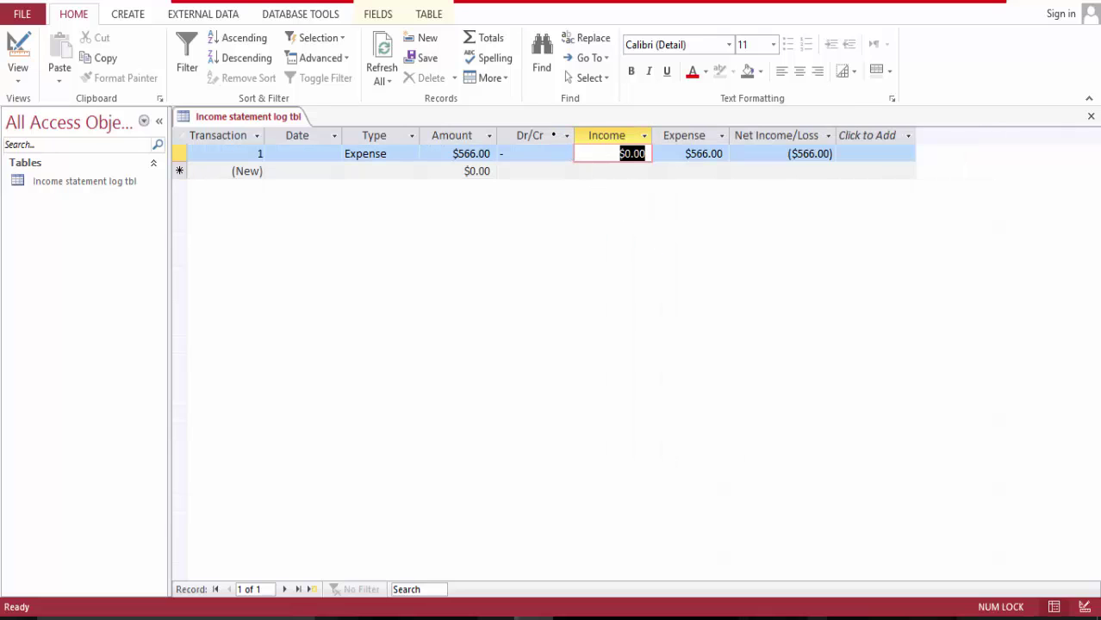
pyautogui.rightClick(553, 135)
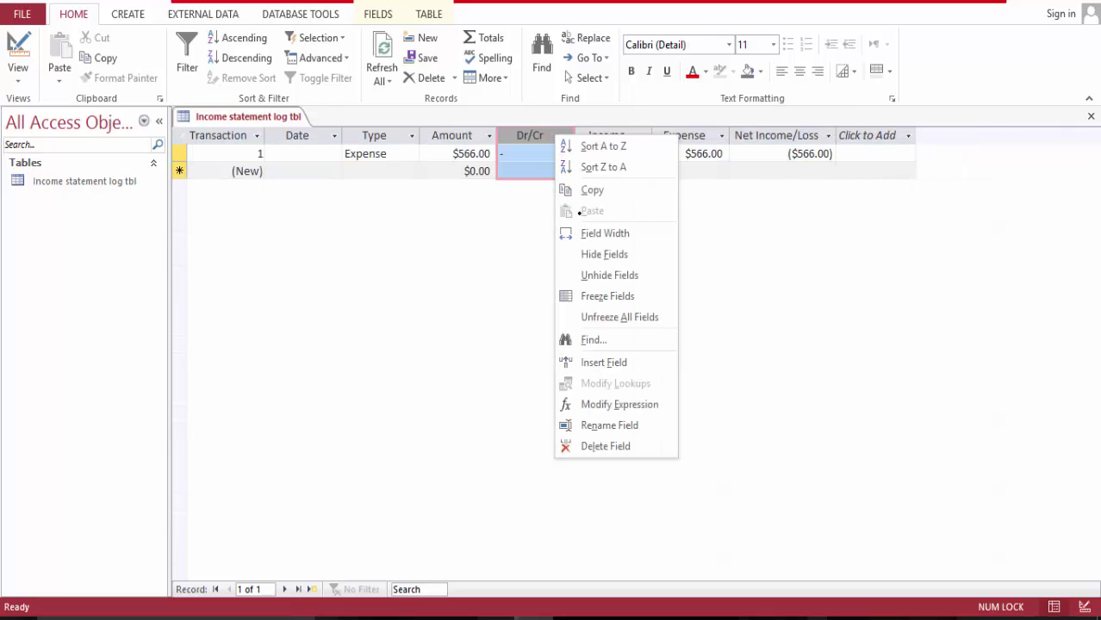
pyautogui.click(603, 254)
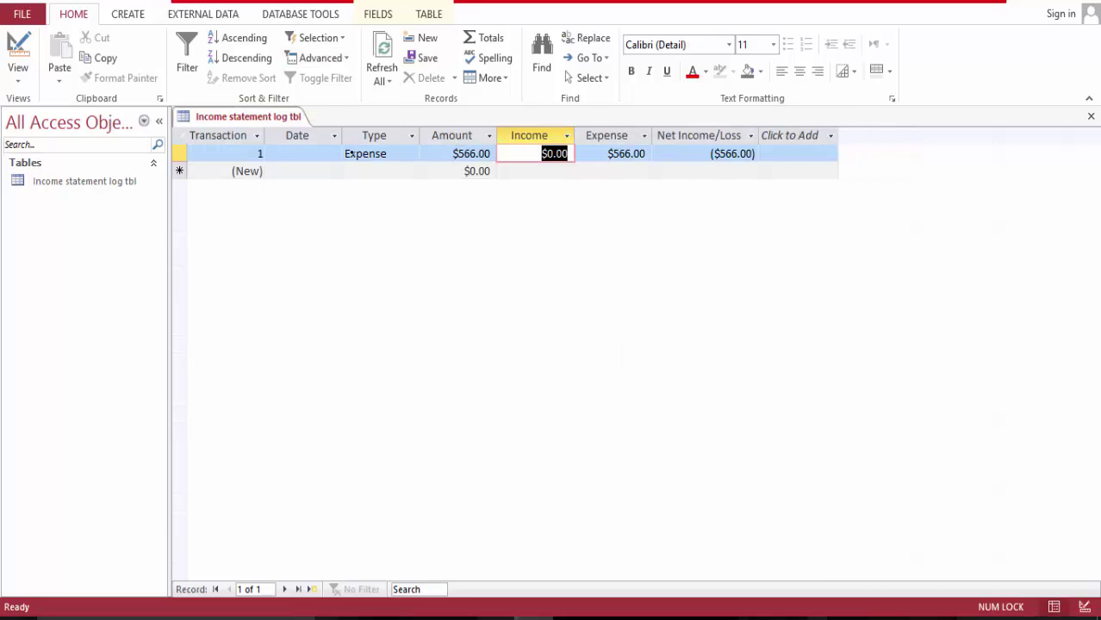
# In Design view, change the Date field's data type to Date/Time and save the table.
pyautogui.click(334, 150)
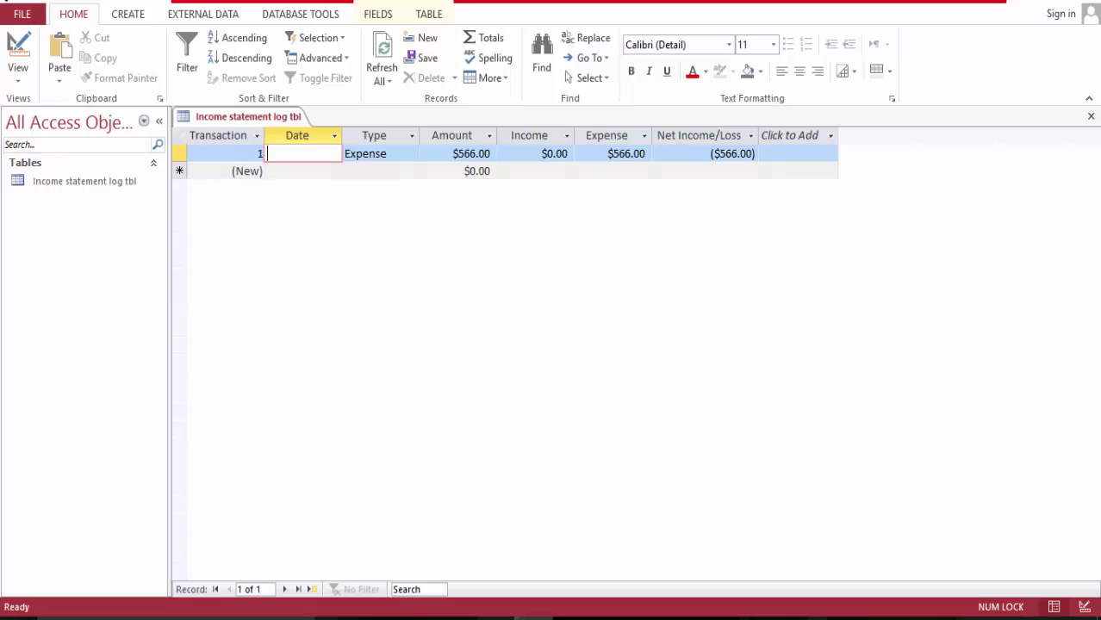
pyautogui.click(18, 52)
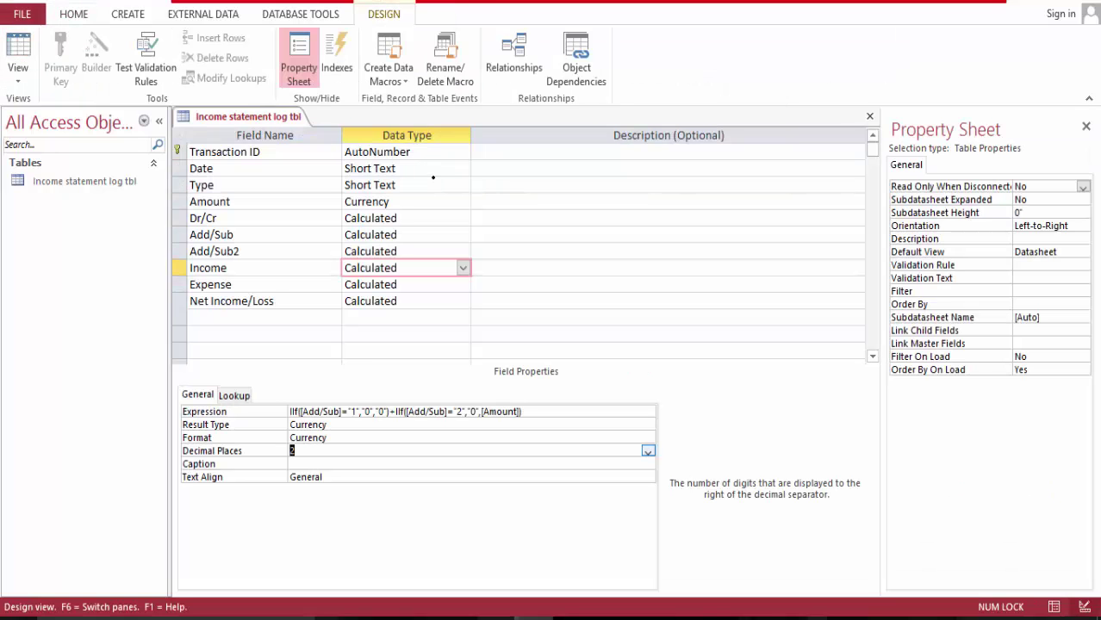
pyautogui.click(454, 169)
pyautogui.click(463, 168)
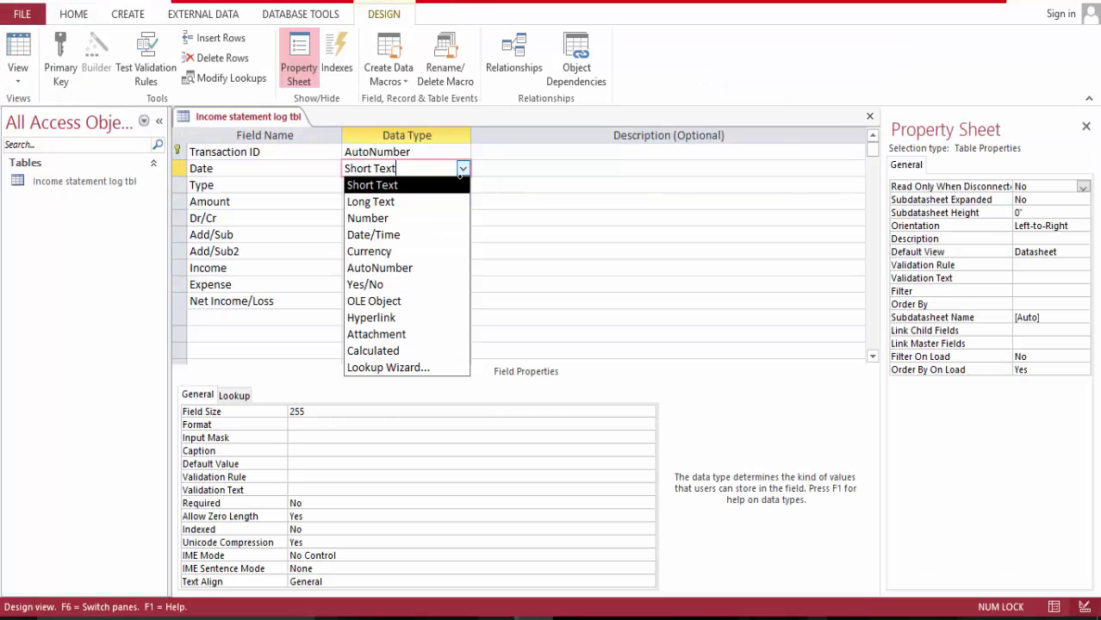
pyautogui.click(444, 234)
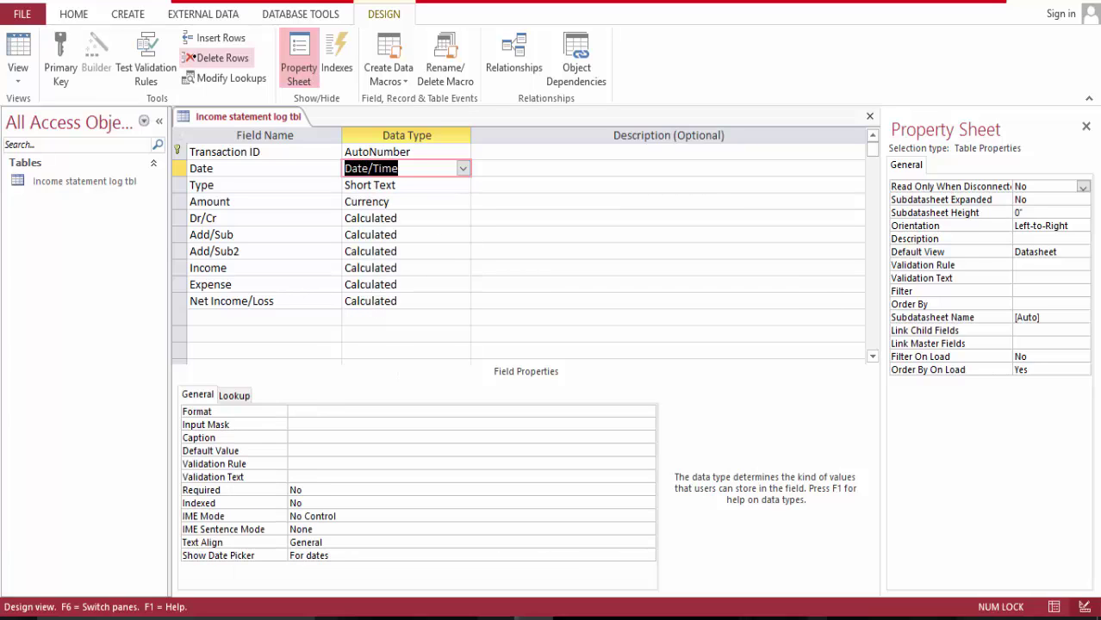
pyautogui.rightClick(273, 113)
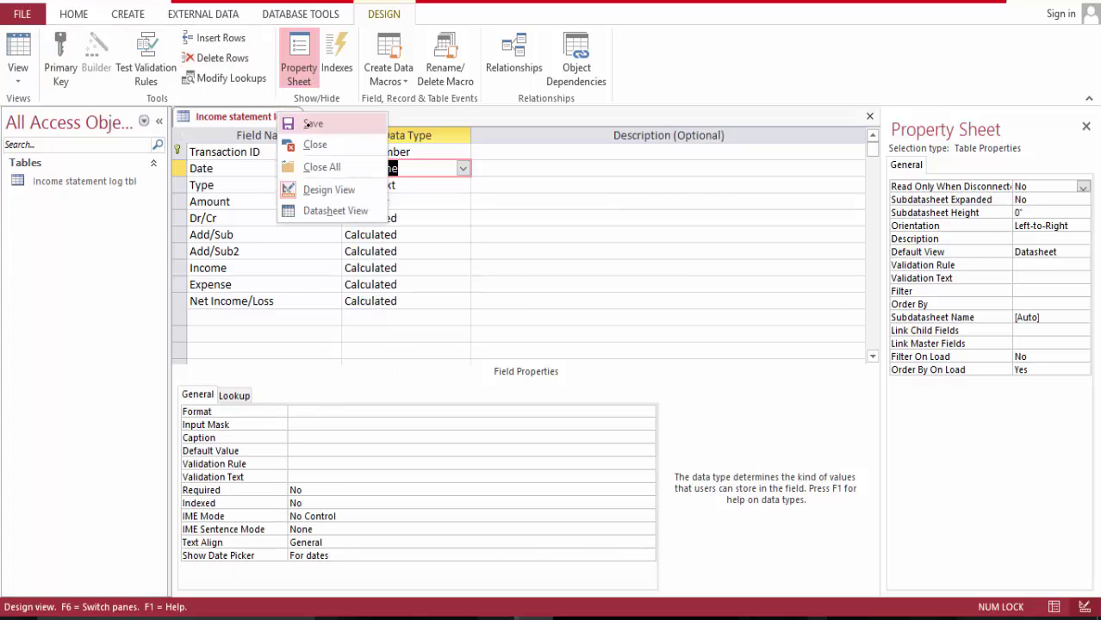
pyautogui.click(311, 124)
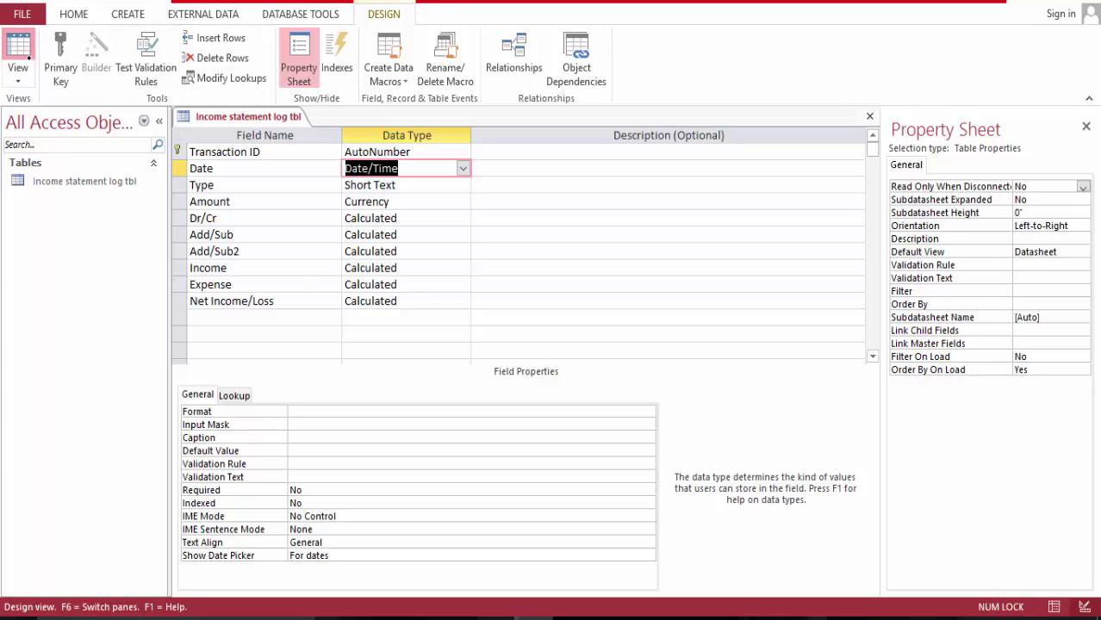
# Return to Datasheet view and change the first record's Type to Income.
pyautogui.click(18, 49)
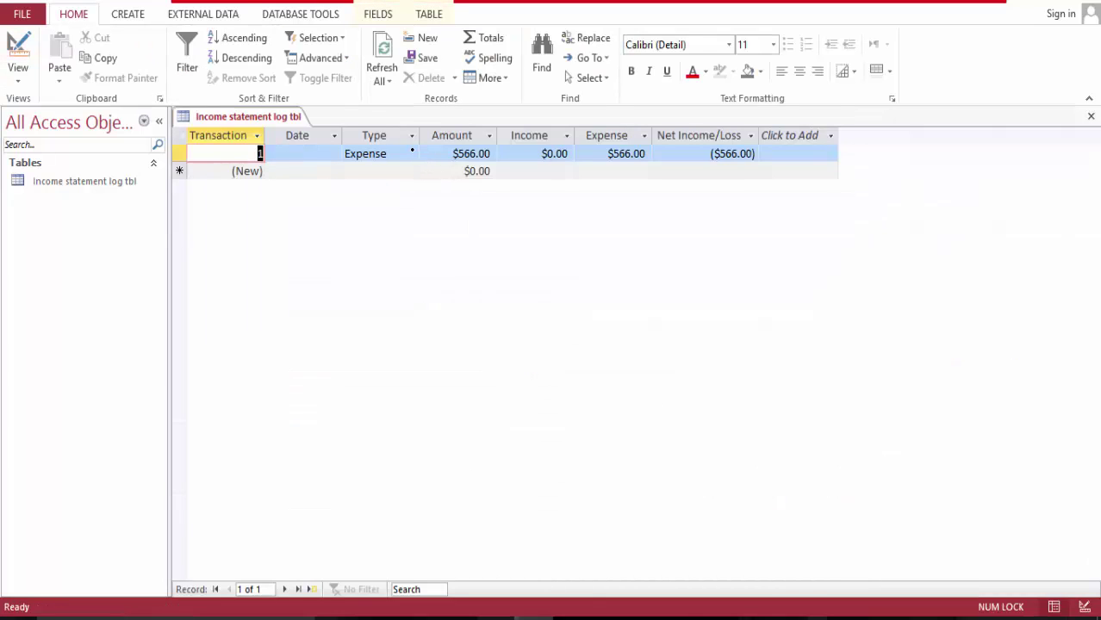
pyautogui.click(411, 154)
pyautogui.click(398, 170)
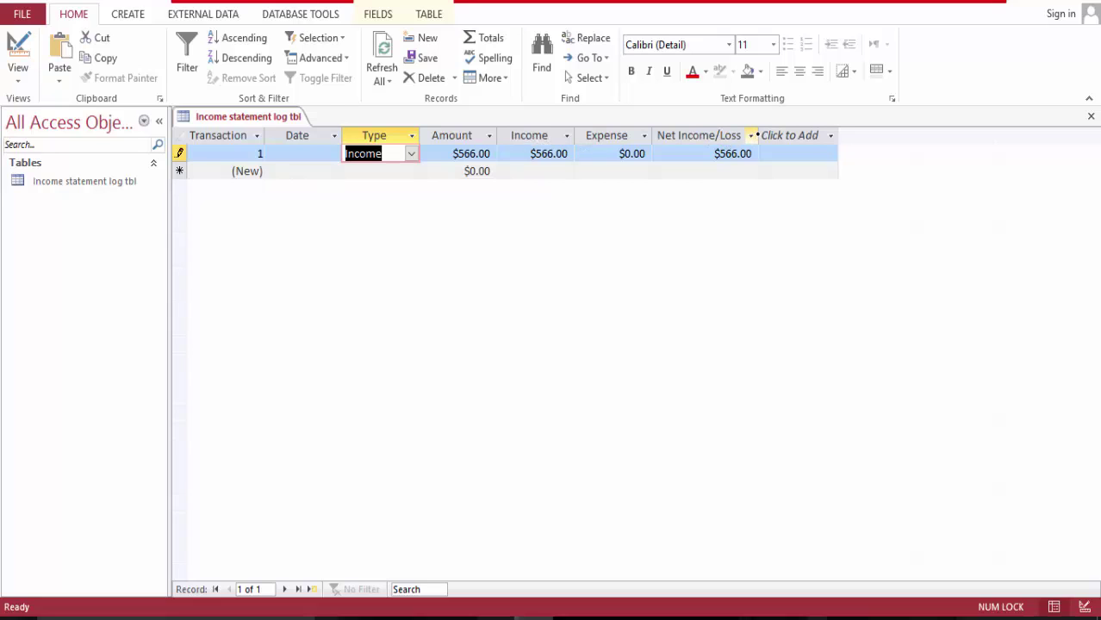
pyautogui.click(757, 135)
# Enter a second record with the type Income and the amount $566.
pyautogui.click(412, 169)
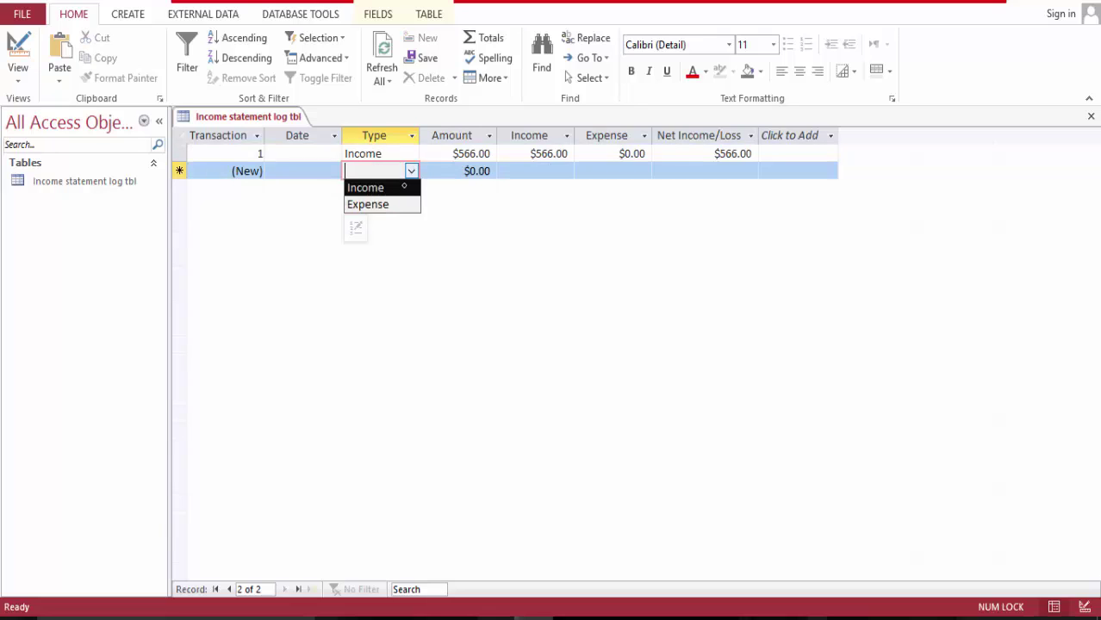
pyautogui.click(404, 186)
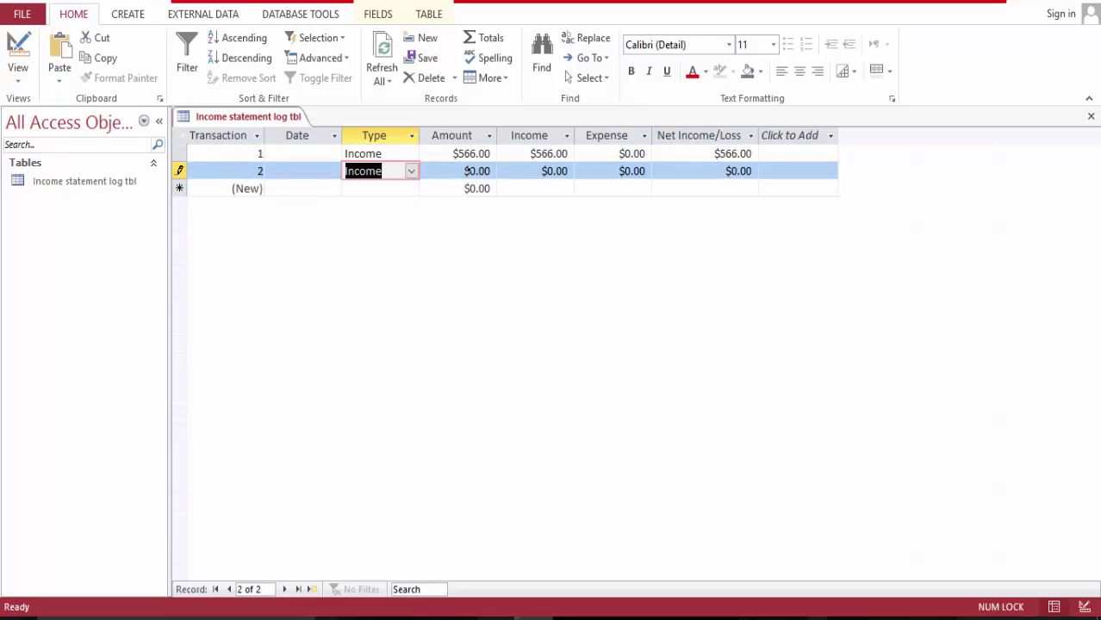
pyautogui.click(467, 171)
pyautogui.write('$56')
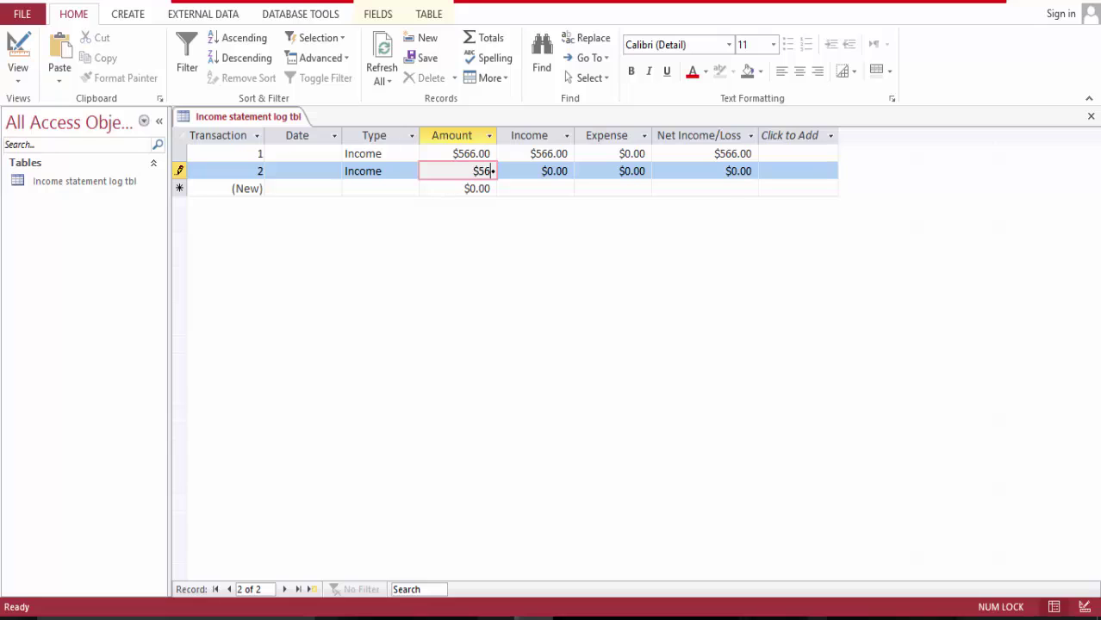
pyautogui.write('6')
pyautogui.press('Tab')
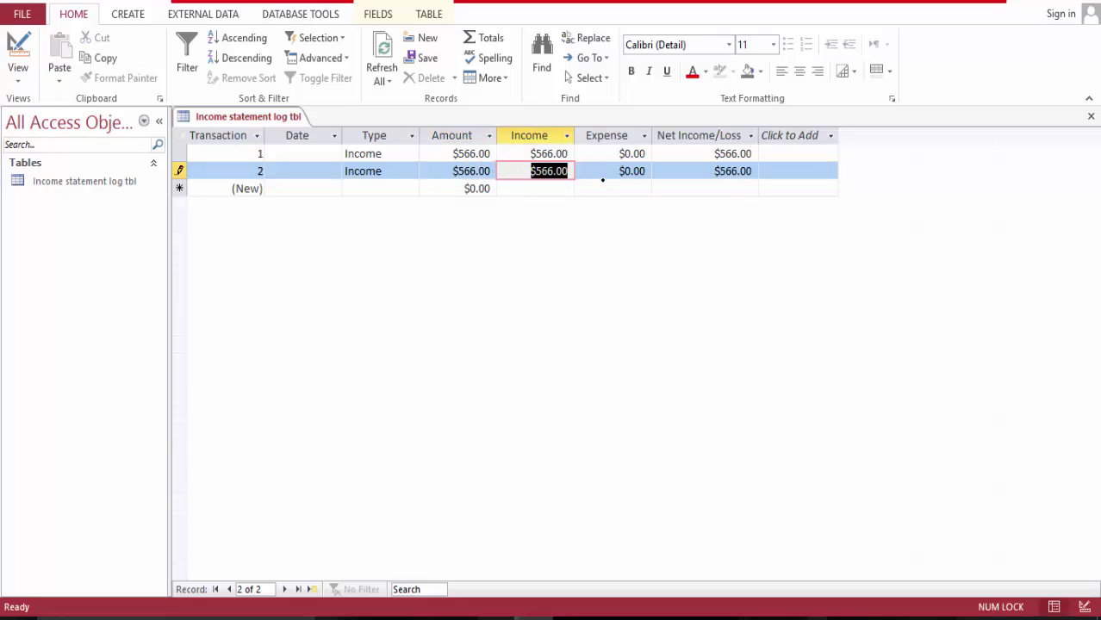
# Add a totals row to the datasheet and set it to Sum for the Income and Expense columns.
pyautogui.click(486, 38)
pyautogui.click(552, 188)
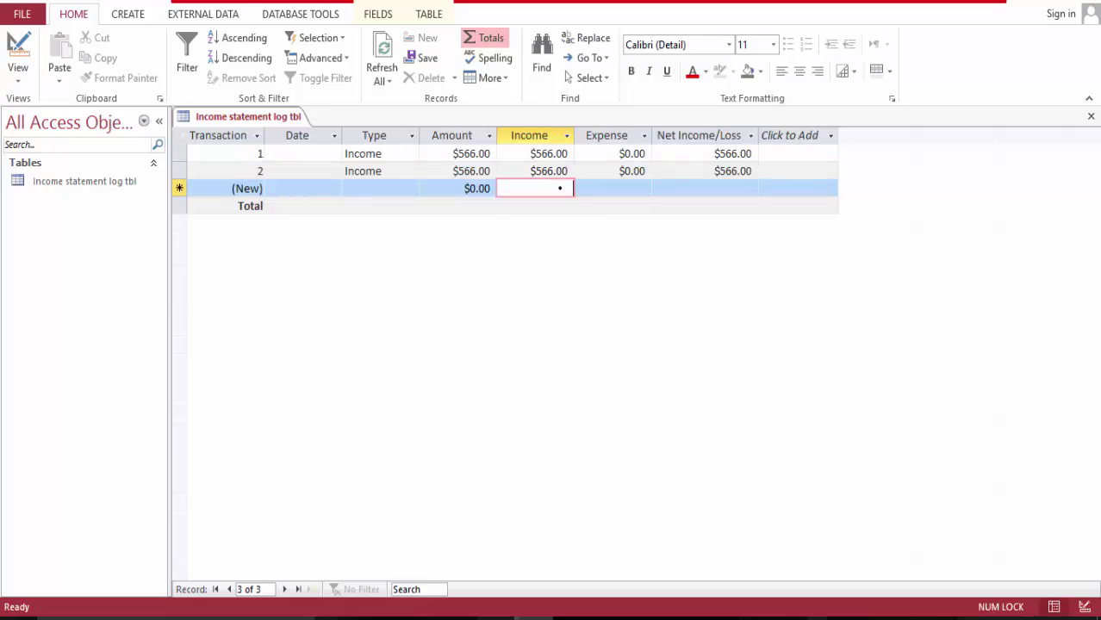
pyautogui.click(563, 205)
pyautogui.click(505, 205)
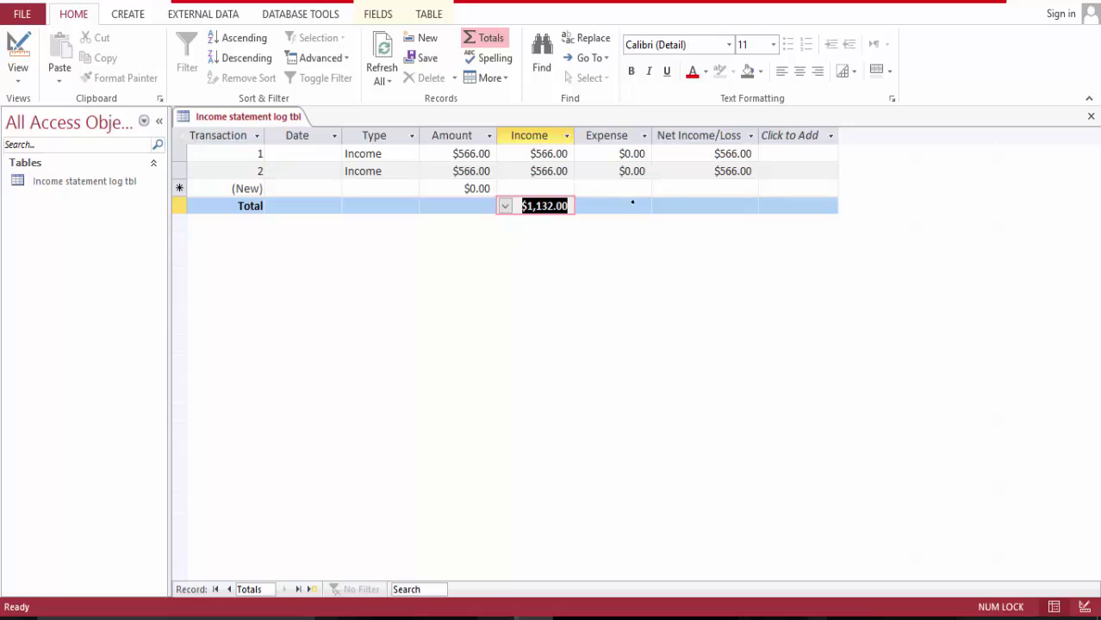
pyautogui.click(633, 205)
pyautogui.click(582, 206)
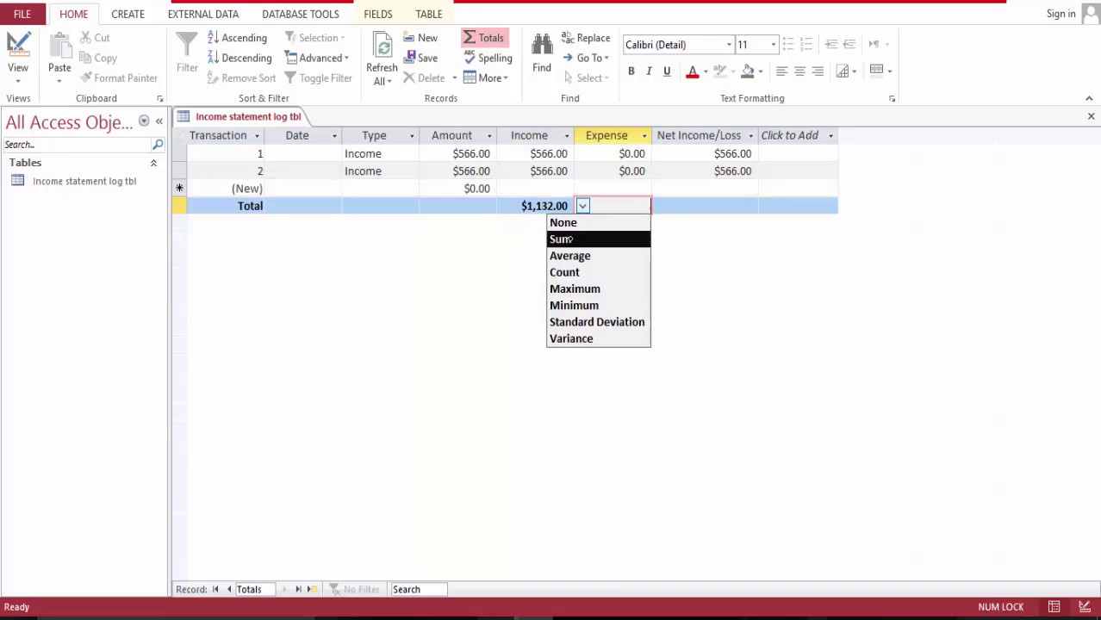
pyautogui.click(569, 240)
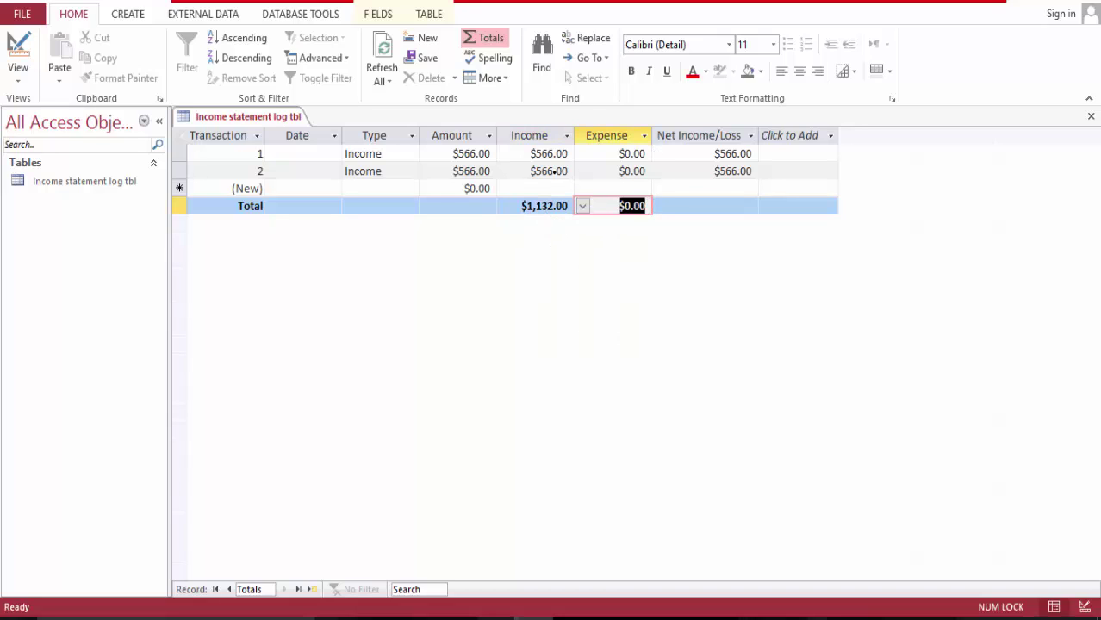
# Change the second record's Type to Expense and set the Net Income/Loss total to Sum.
pyautogui.click(411, 171)
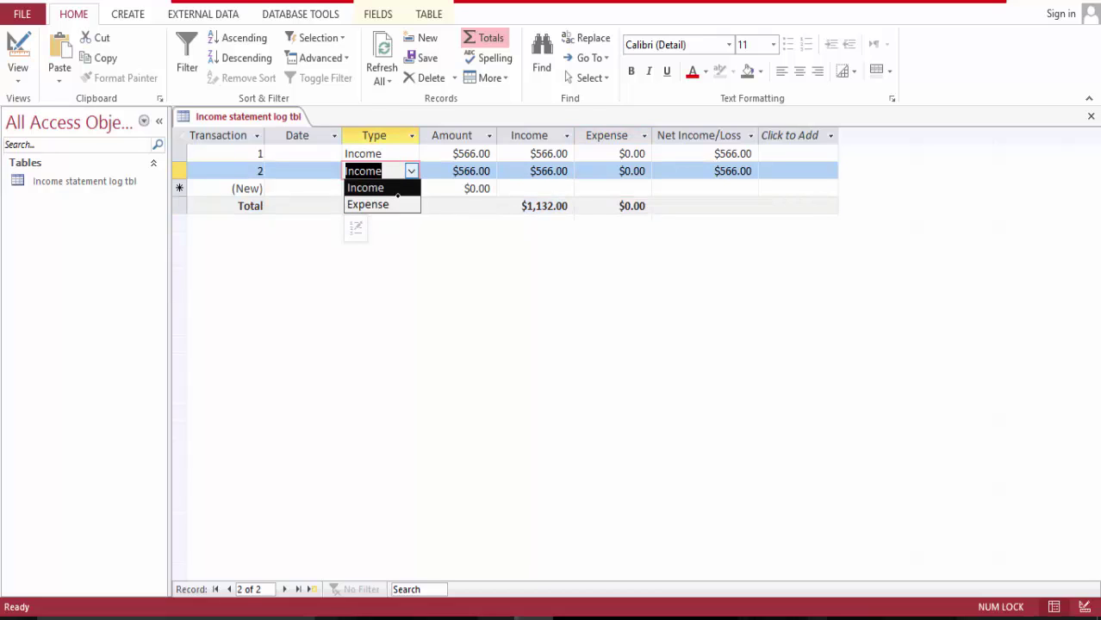
pyautogui.click(397, 200)
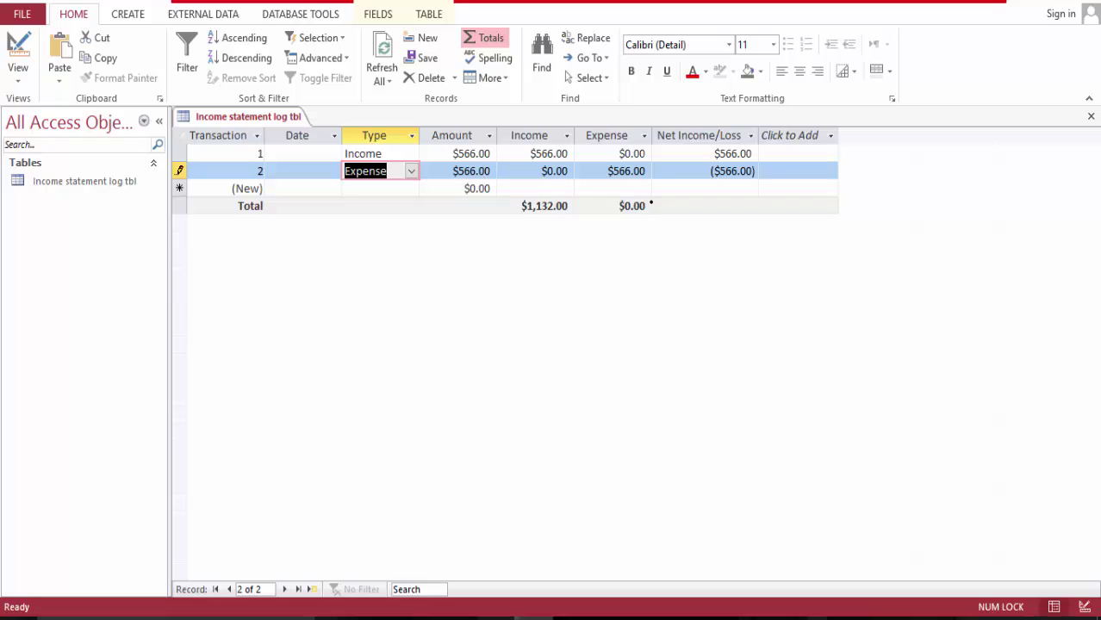
pyautogui.click(747, 207)
pyautogui.click(661, 207)
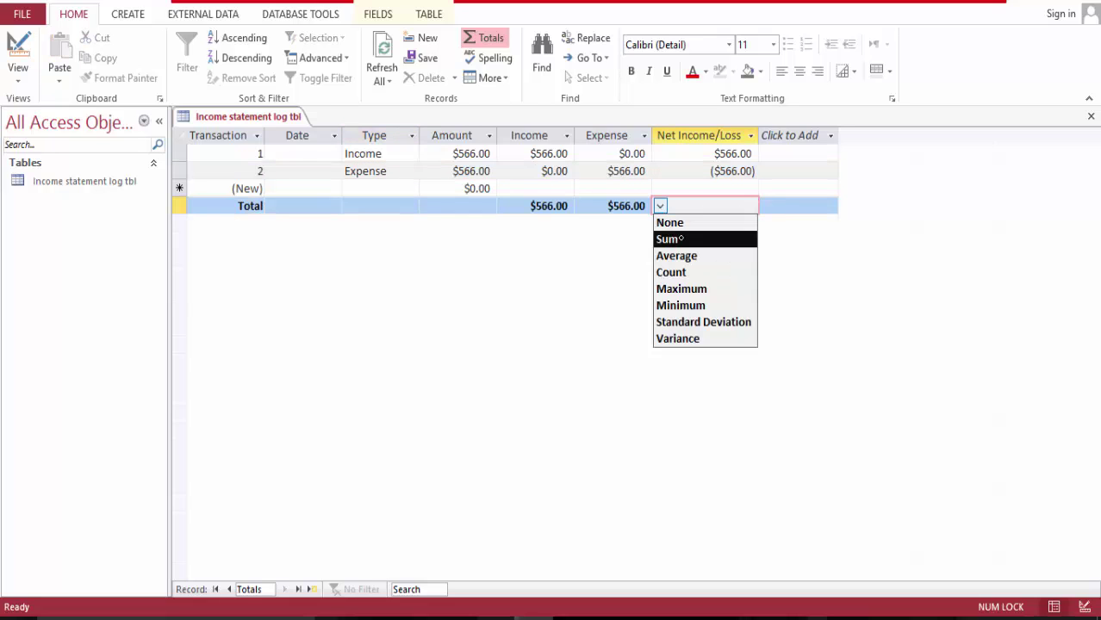
pyautogui.click(668, 238)
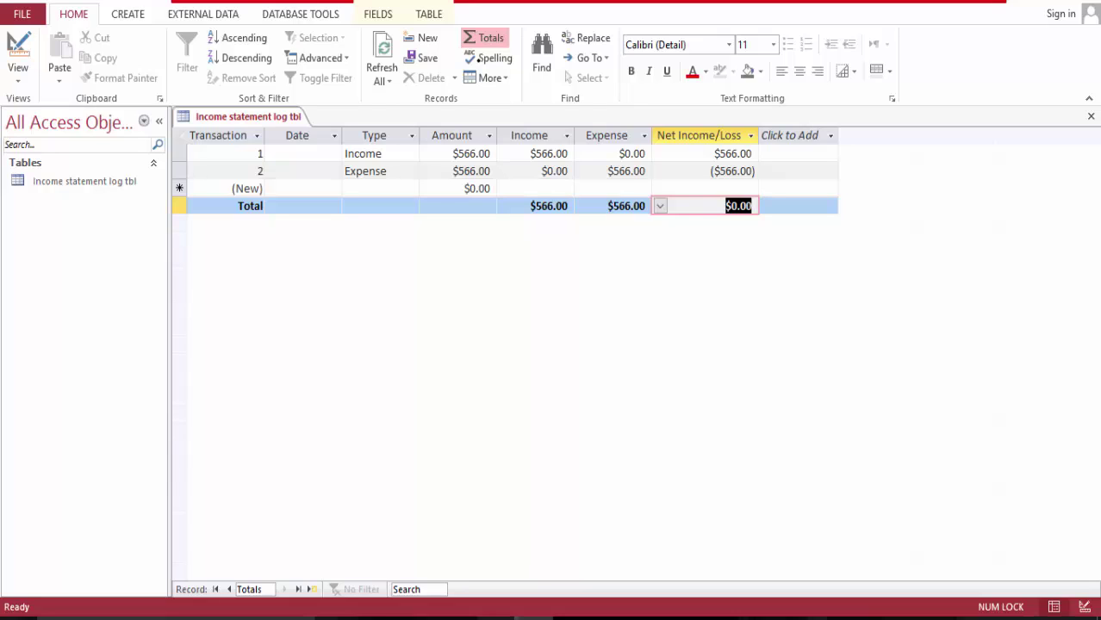
# Set the Date of the first and second records to today's date, 1/25/2017.
pyautogui.click(332, 152)
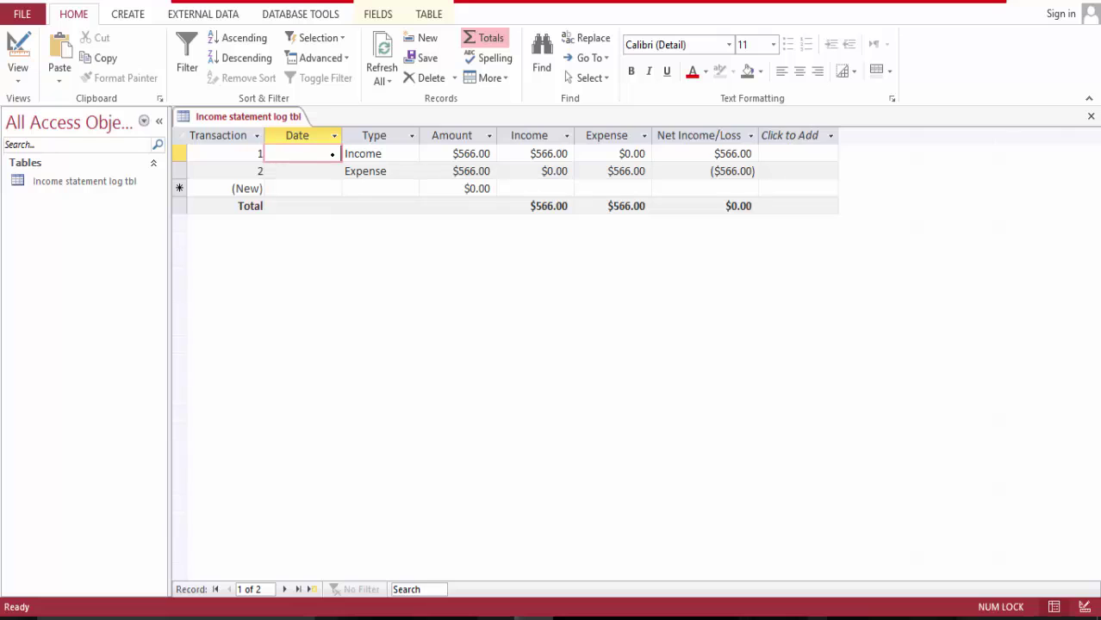
pyautogui.click(349, 152)
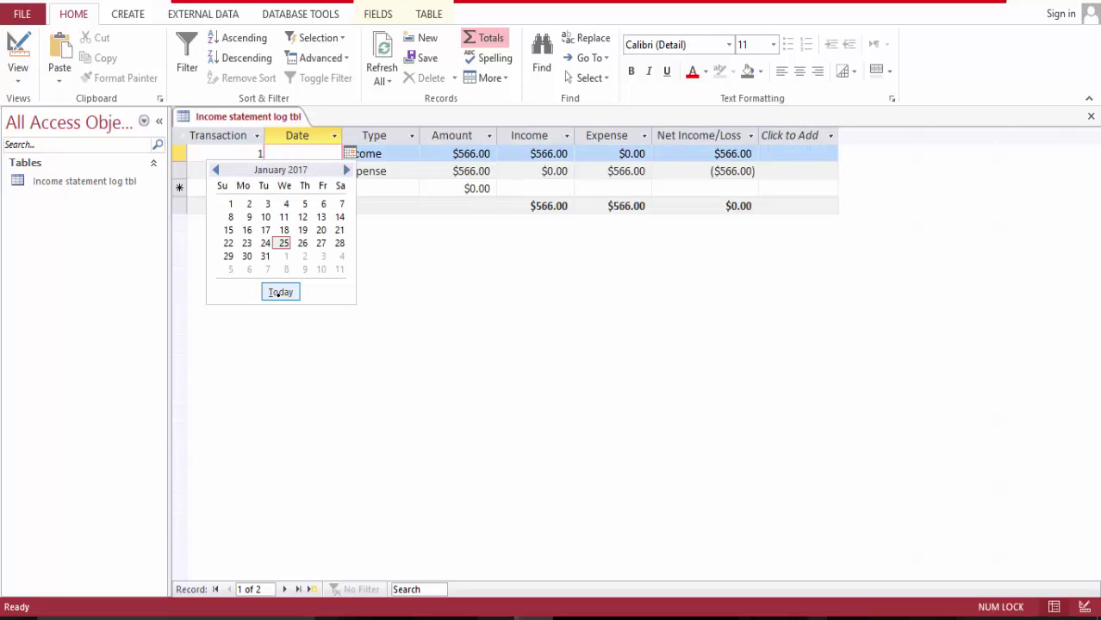
pyautogui.click(279, 290)
pyautogui.click(329, 171)
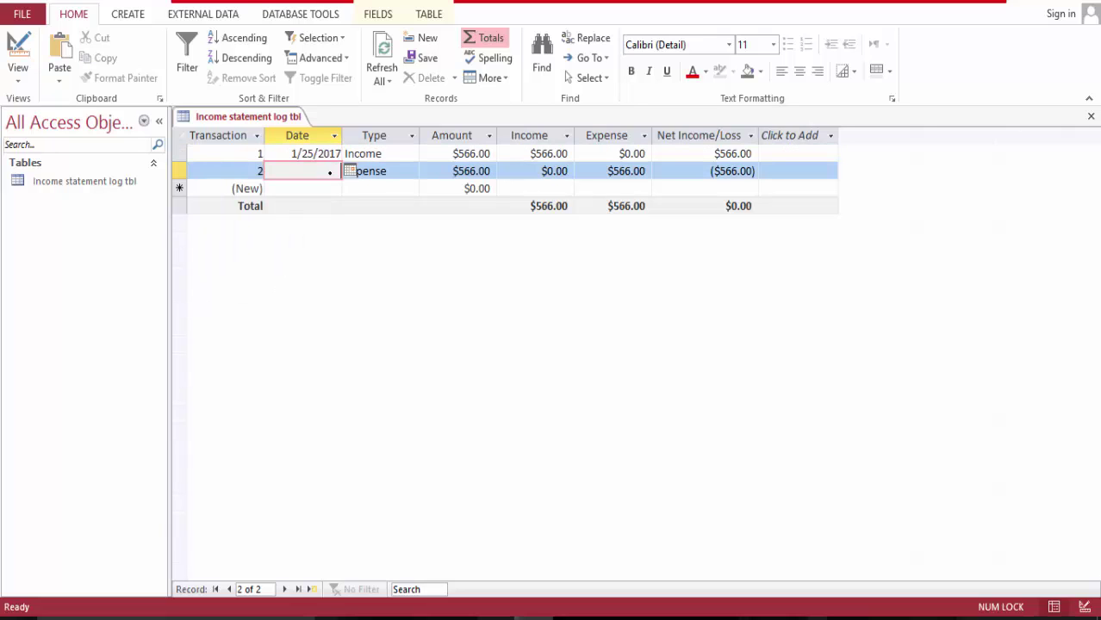
pyautogui.click(349, 171)
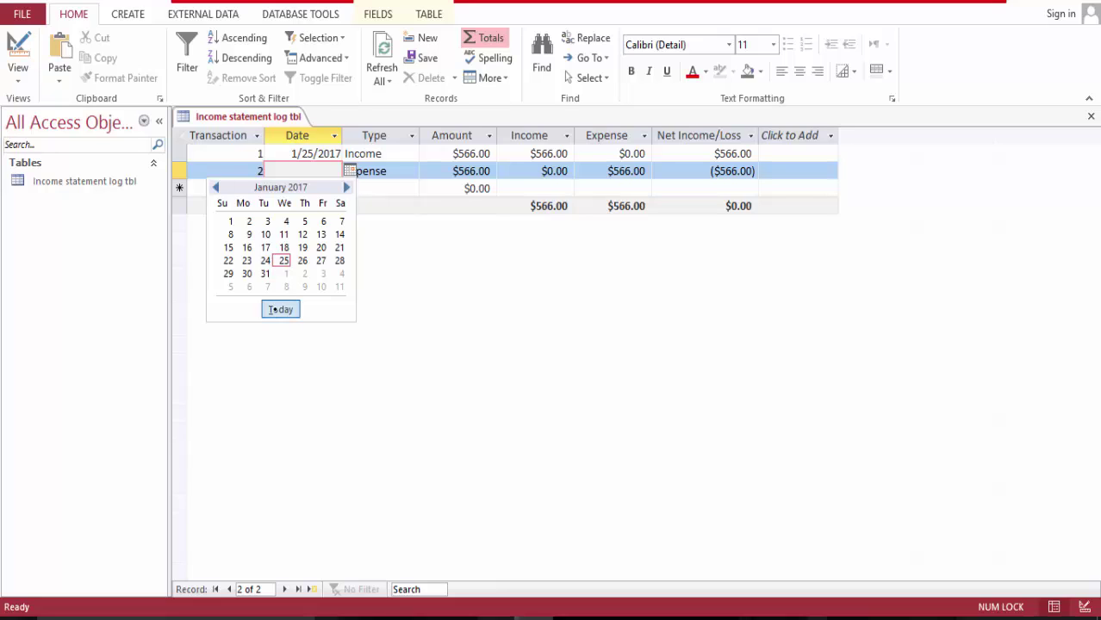
pyautogui.click(280, 310)
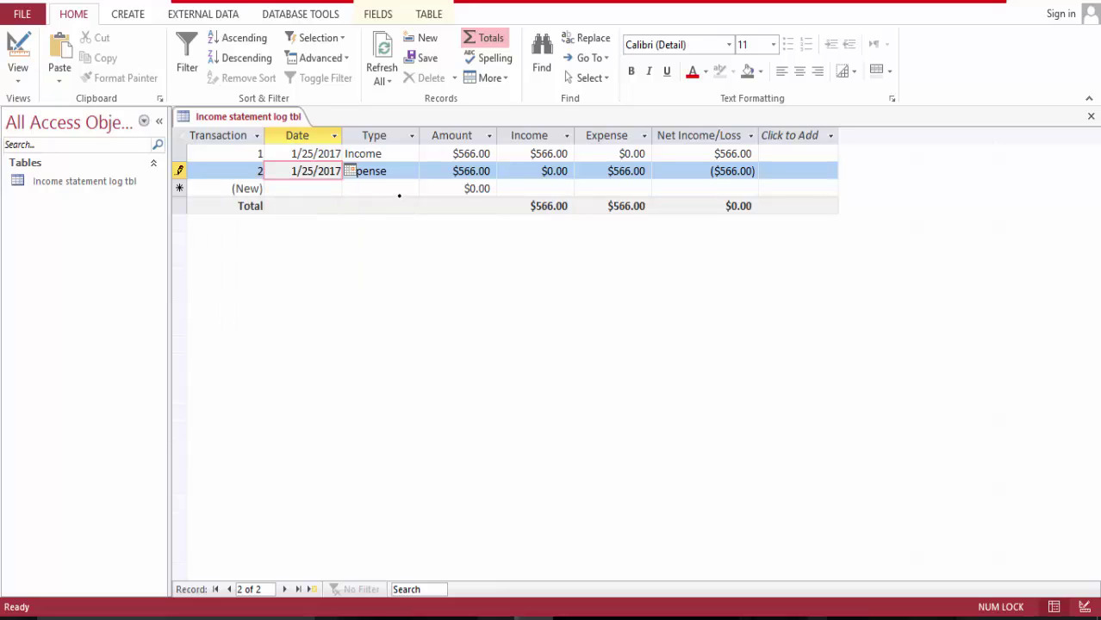
# Enter a third record with the type Income and the amount $2,330, and commit it to update the totals.
pyautogui.click(383, 188)
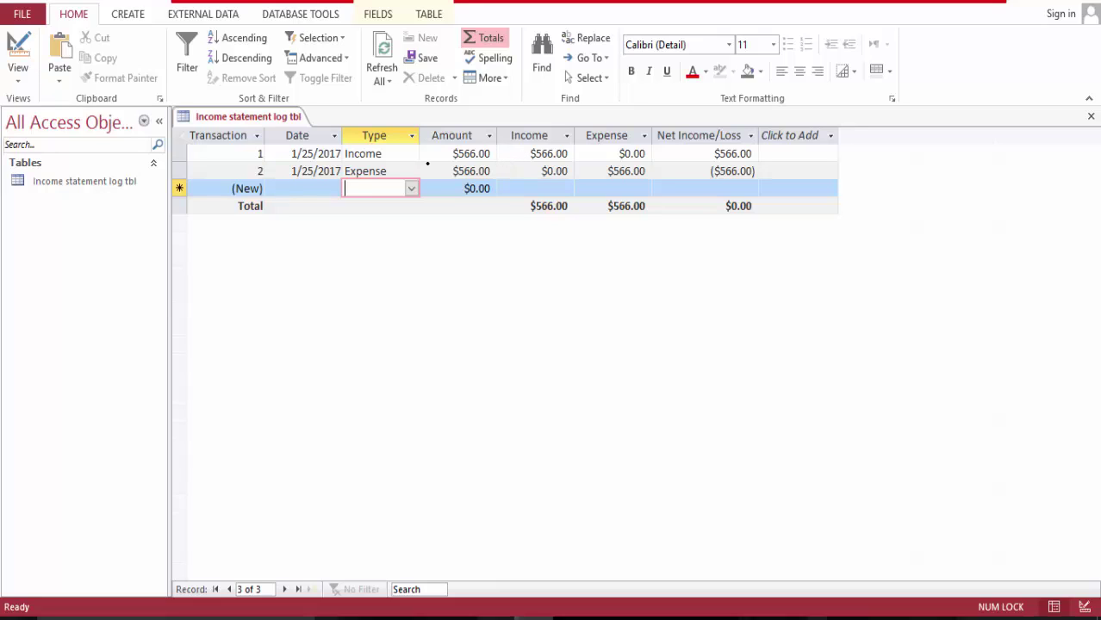
pyautogui.click(410, 187)
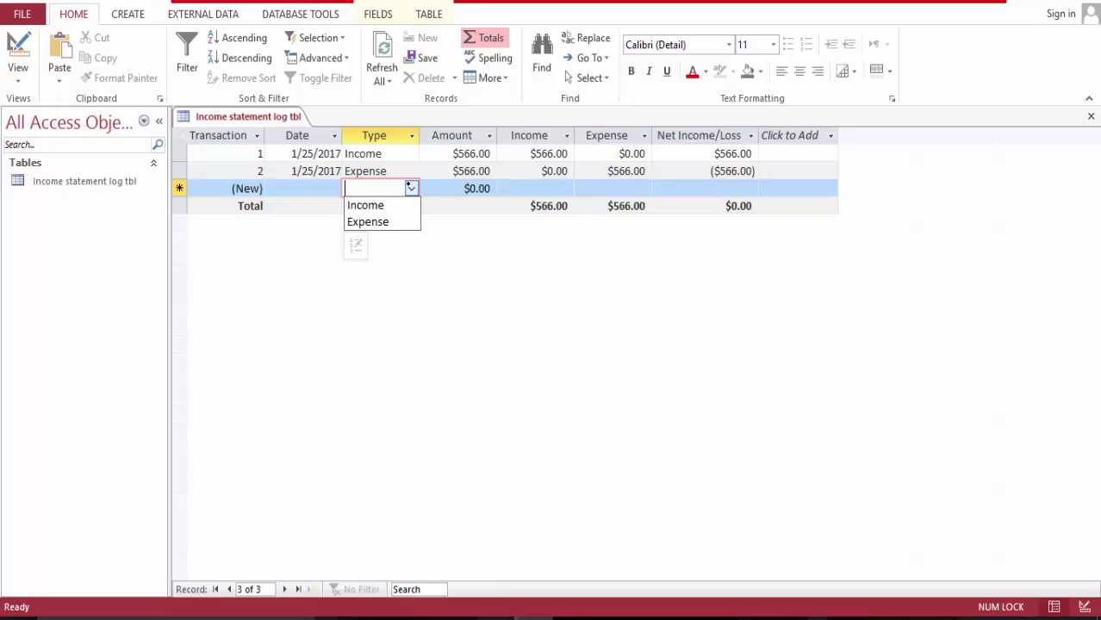
pyautogui.click(404, 203)
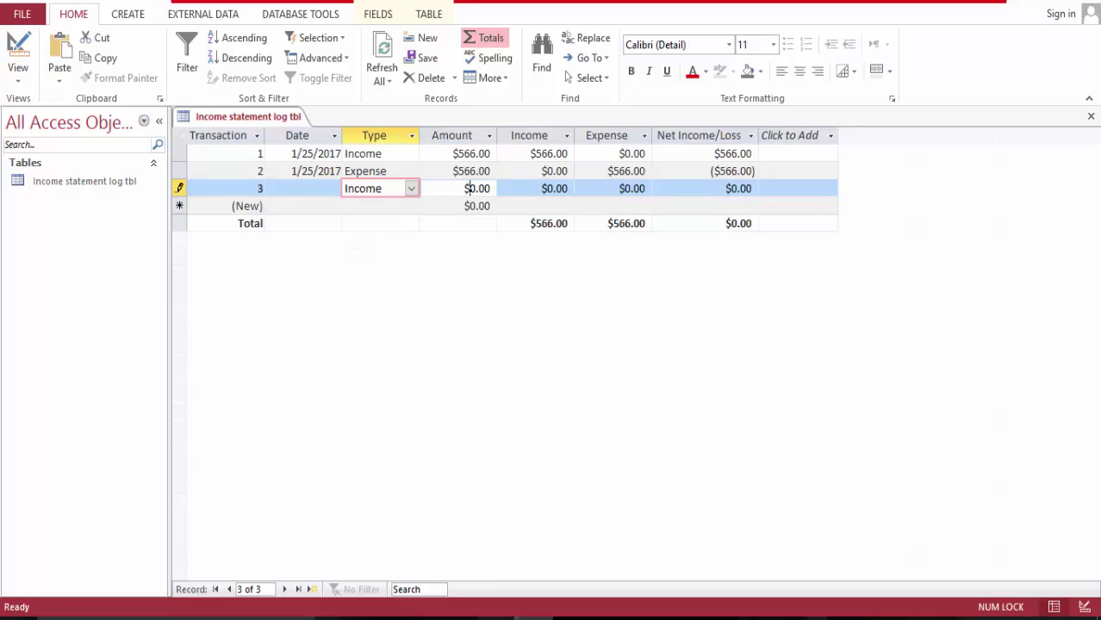
pyautogui.moveTo(466, 189); pyautogui.dragTo(488, 190)
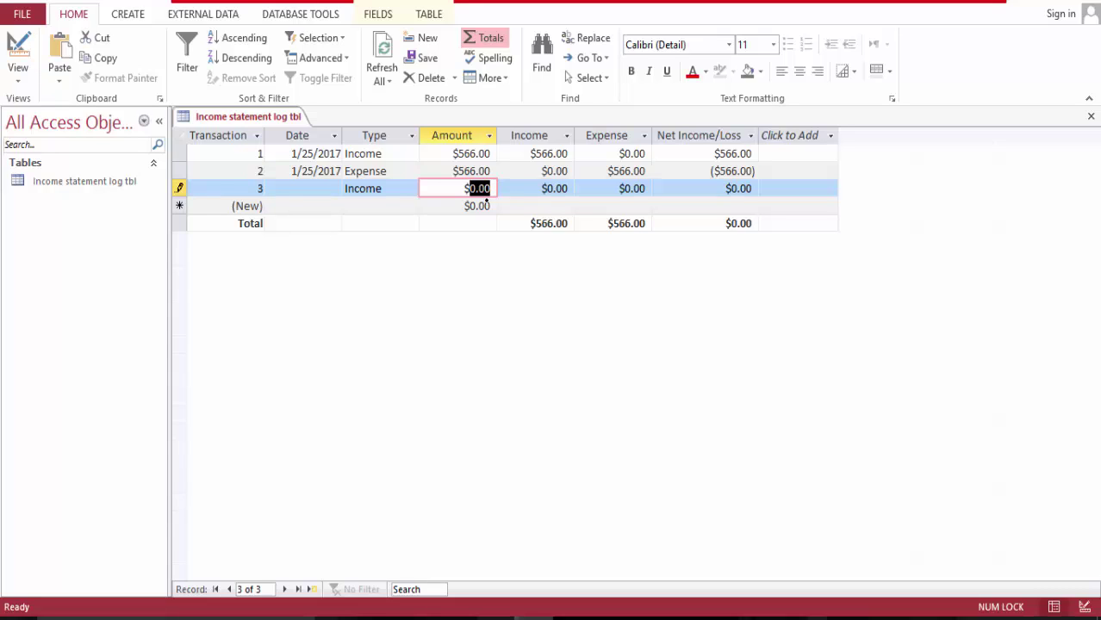
pyautogui.write('2')
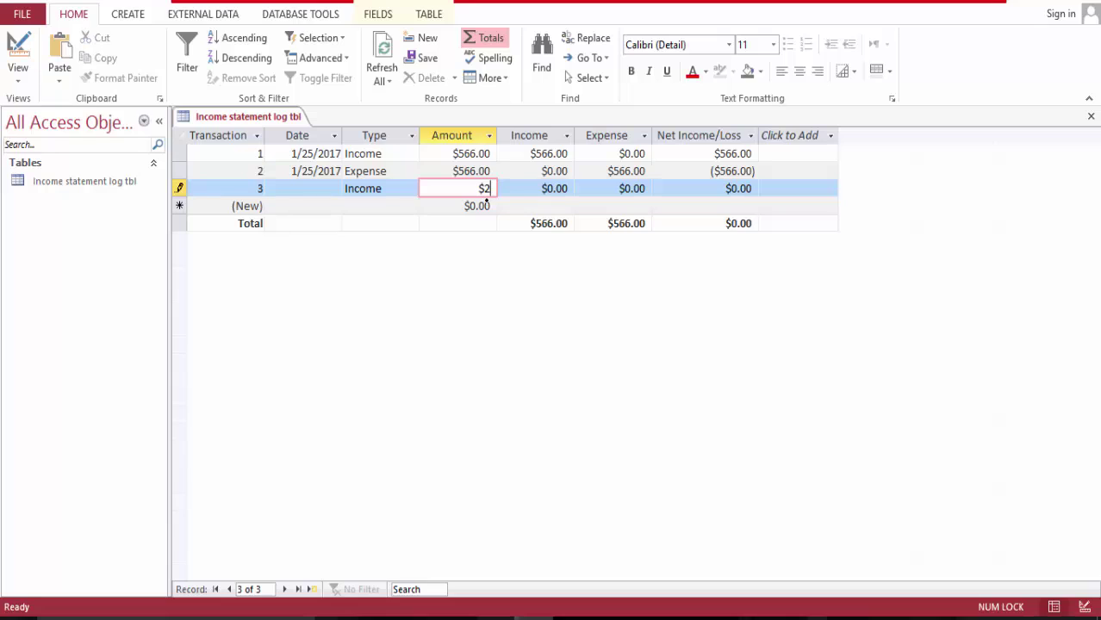
pyautogui.write(',330')
pyautogui.press('Tab')
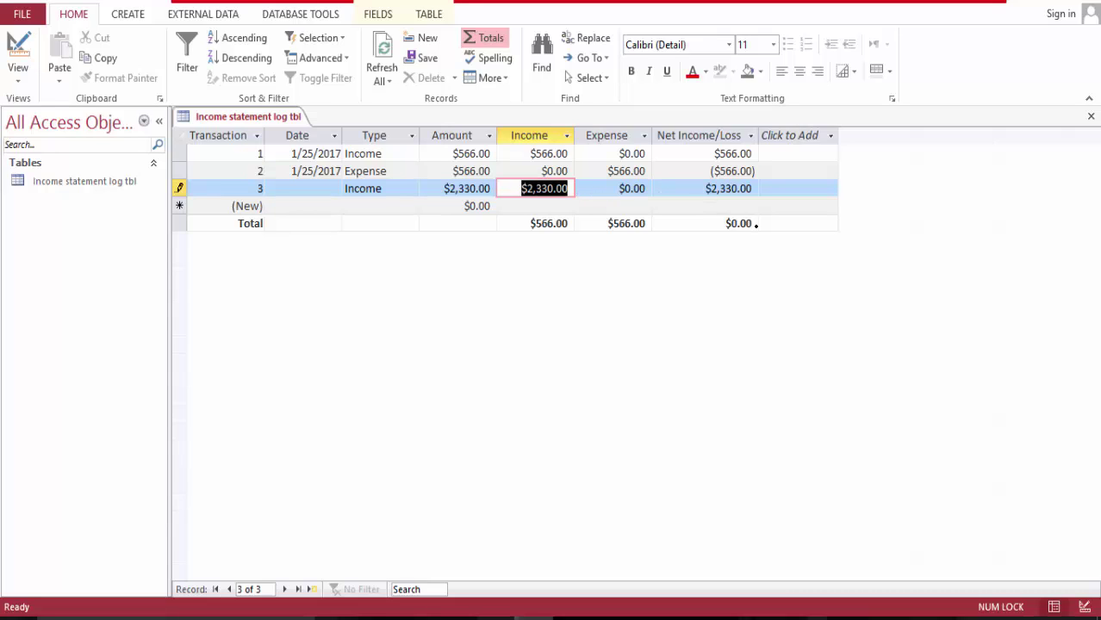
pyautogui.click(750, 224)
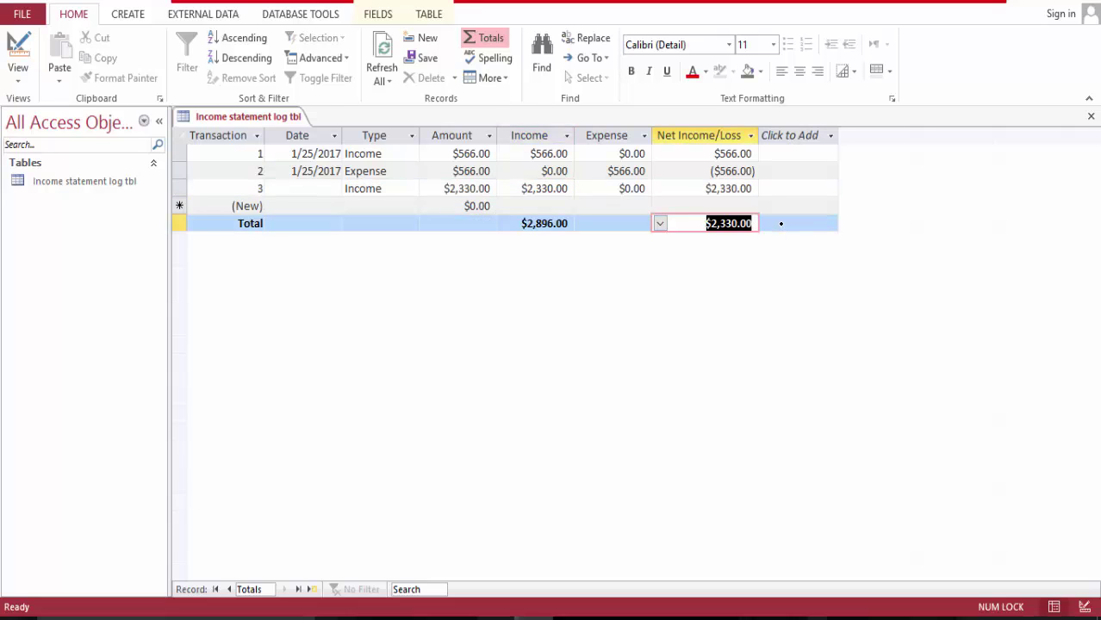
pyautogui.click(779, 224)
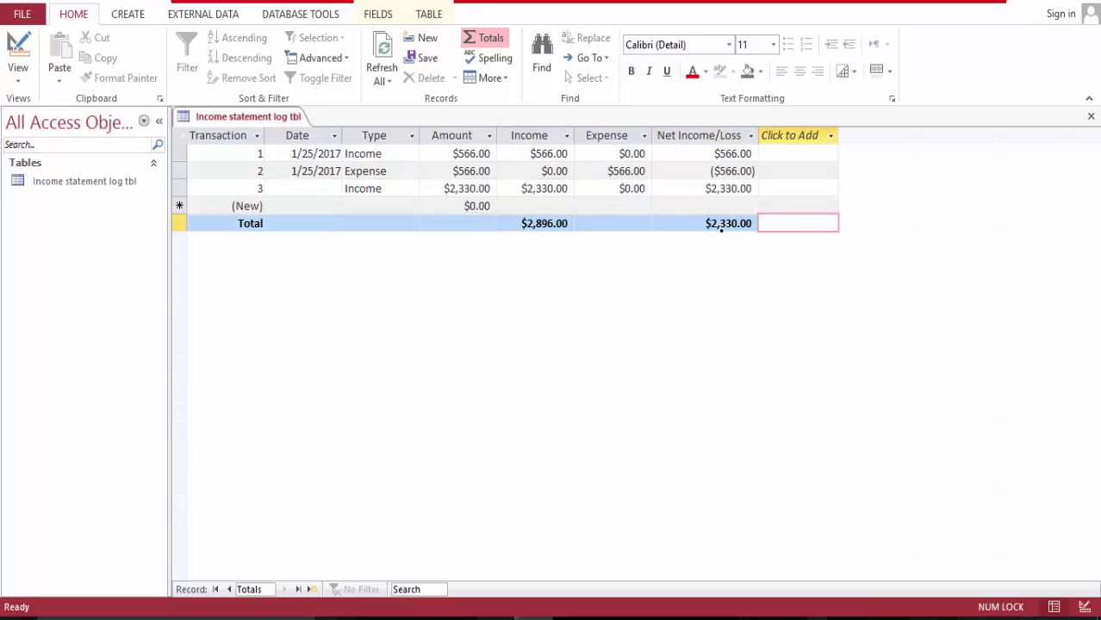
# Change the third record's Type to Expense and commit the record to recalculate the totals.
pyautogui.click(411, 188)
pyautogui.click(379, 221)
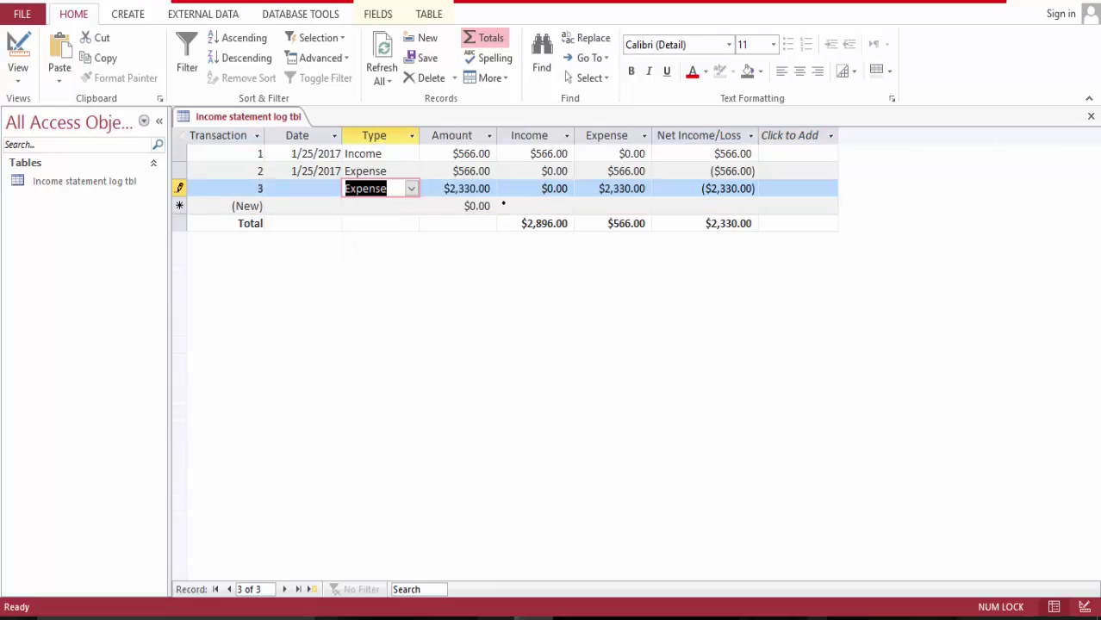
pyautogui.click(737, 223)
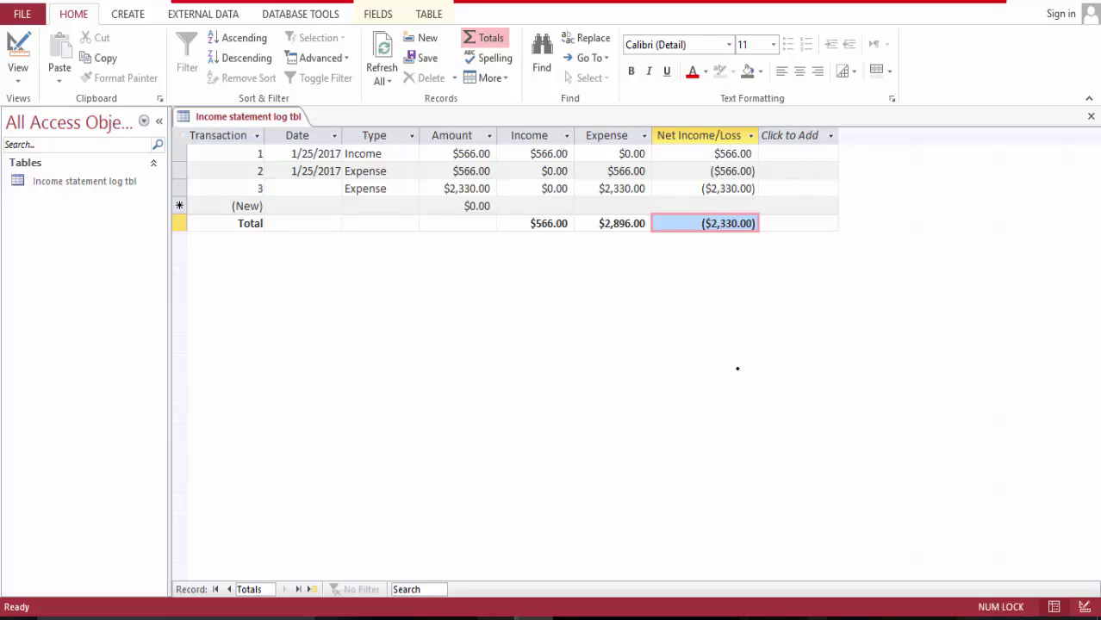
pyautogui.click(692, 617)
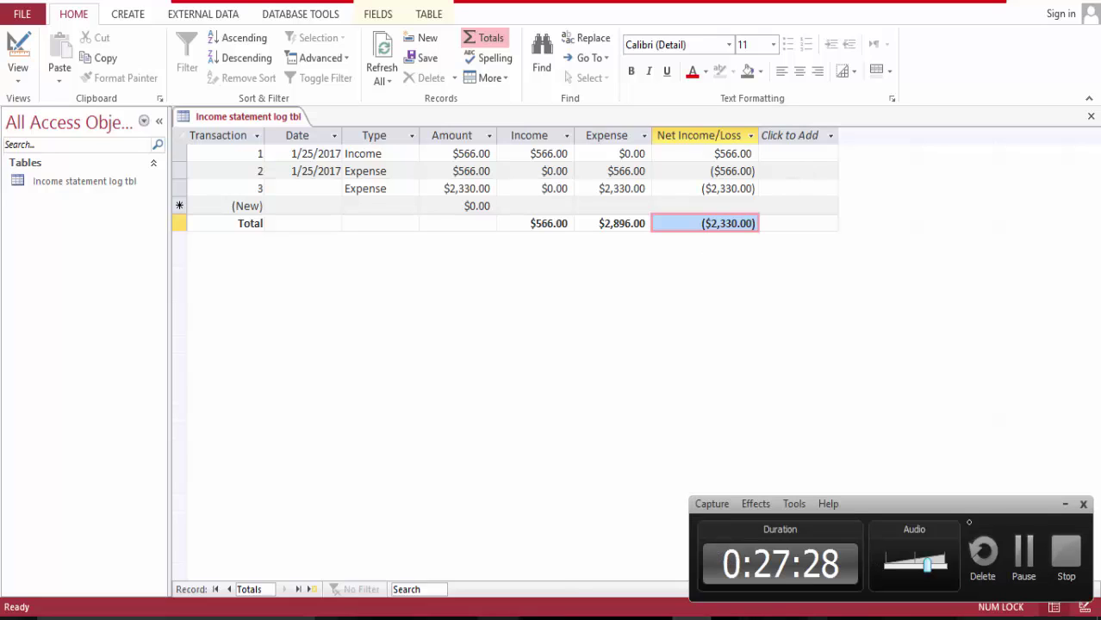